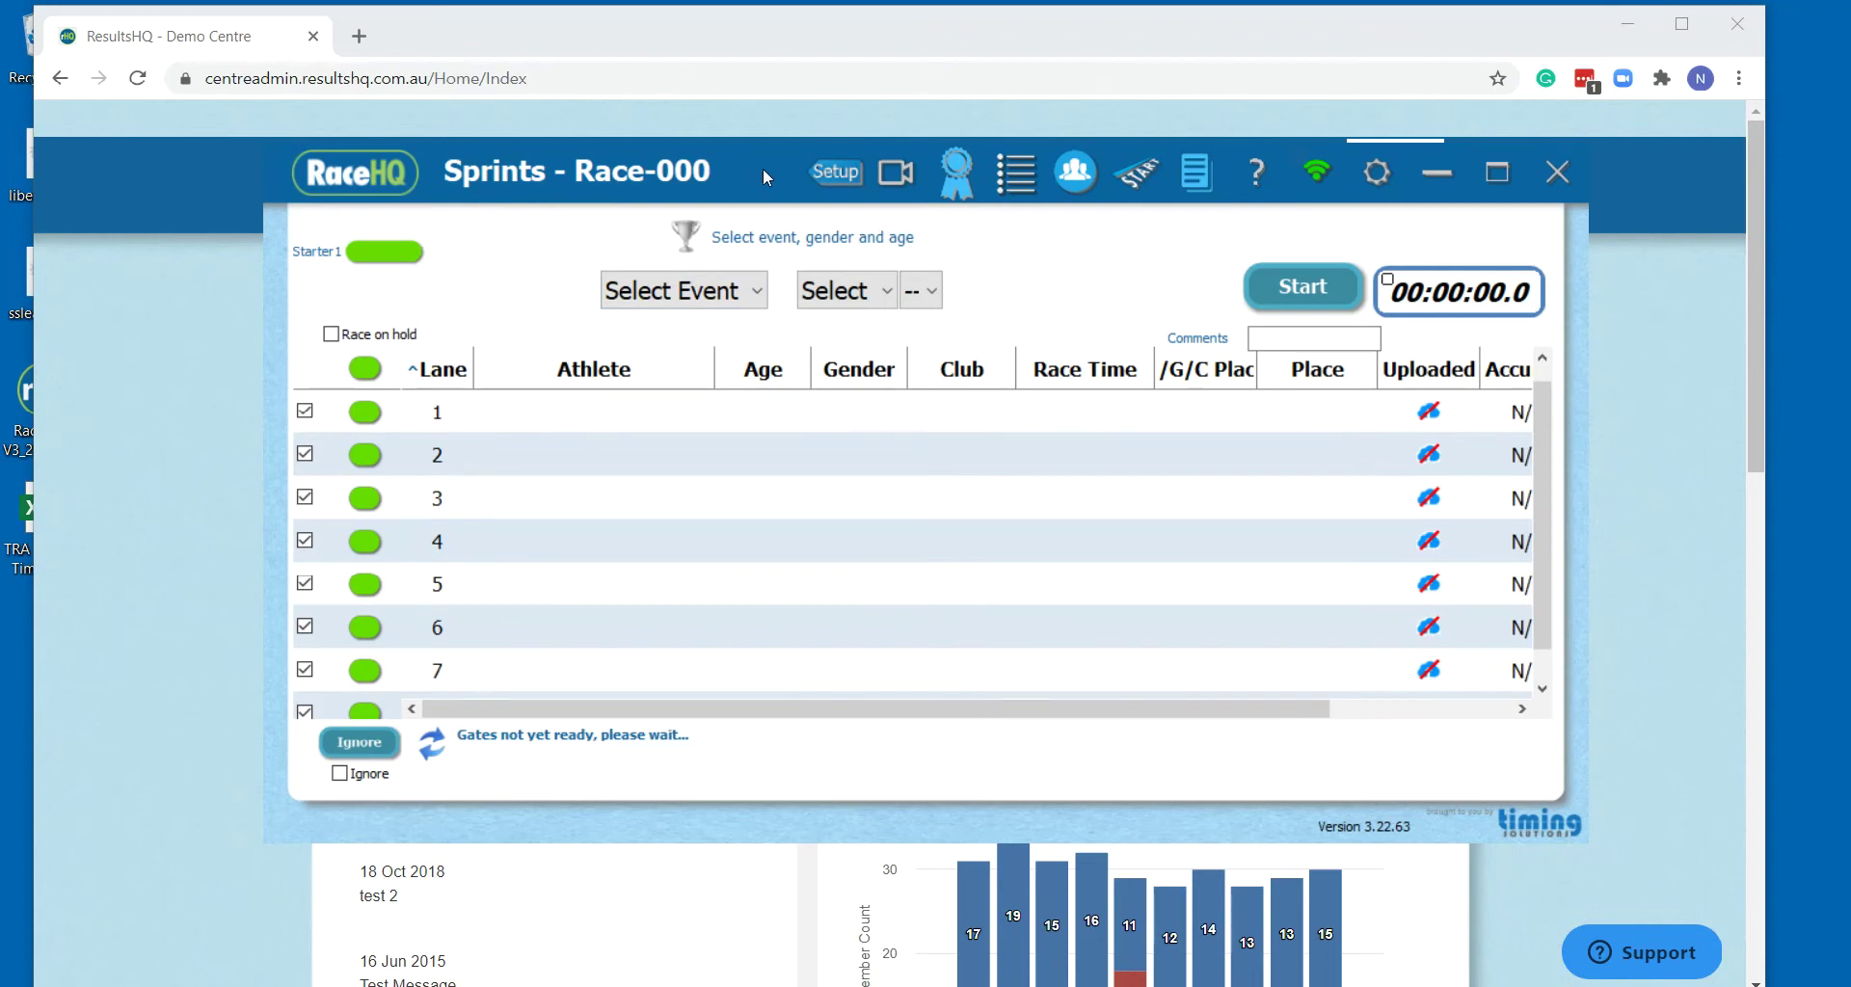
Nudge the RaceHQ window slightly and maximize it to fill the whole screen
mouse_move(761, 168)
mouse_down()
mouse_move(1234, 114)
mouse_move(748, 166)
mouse_up()
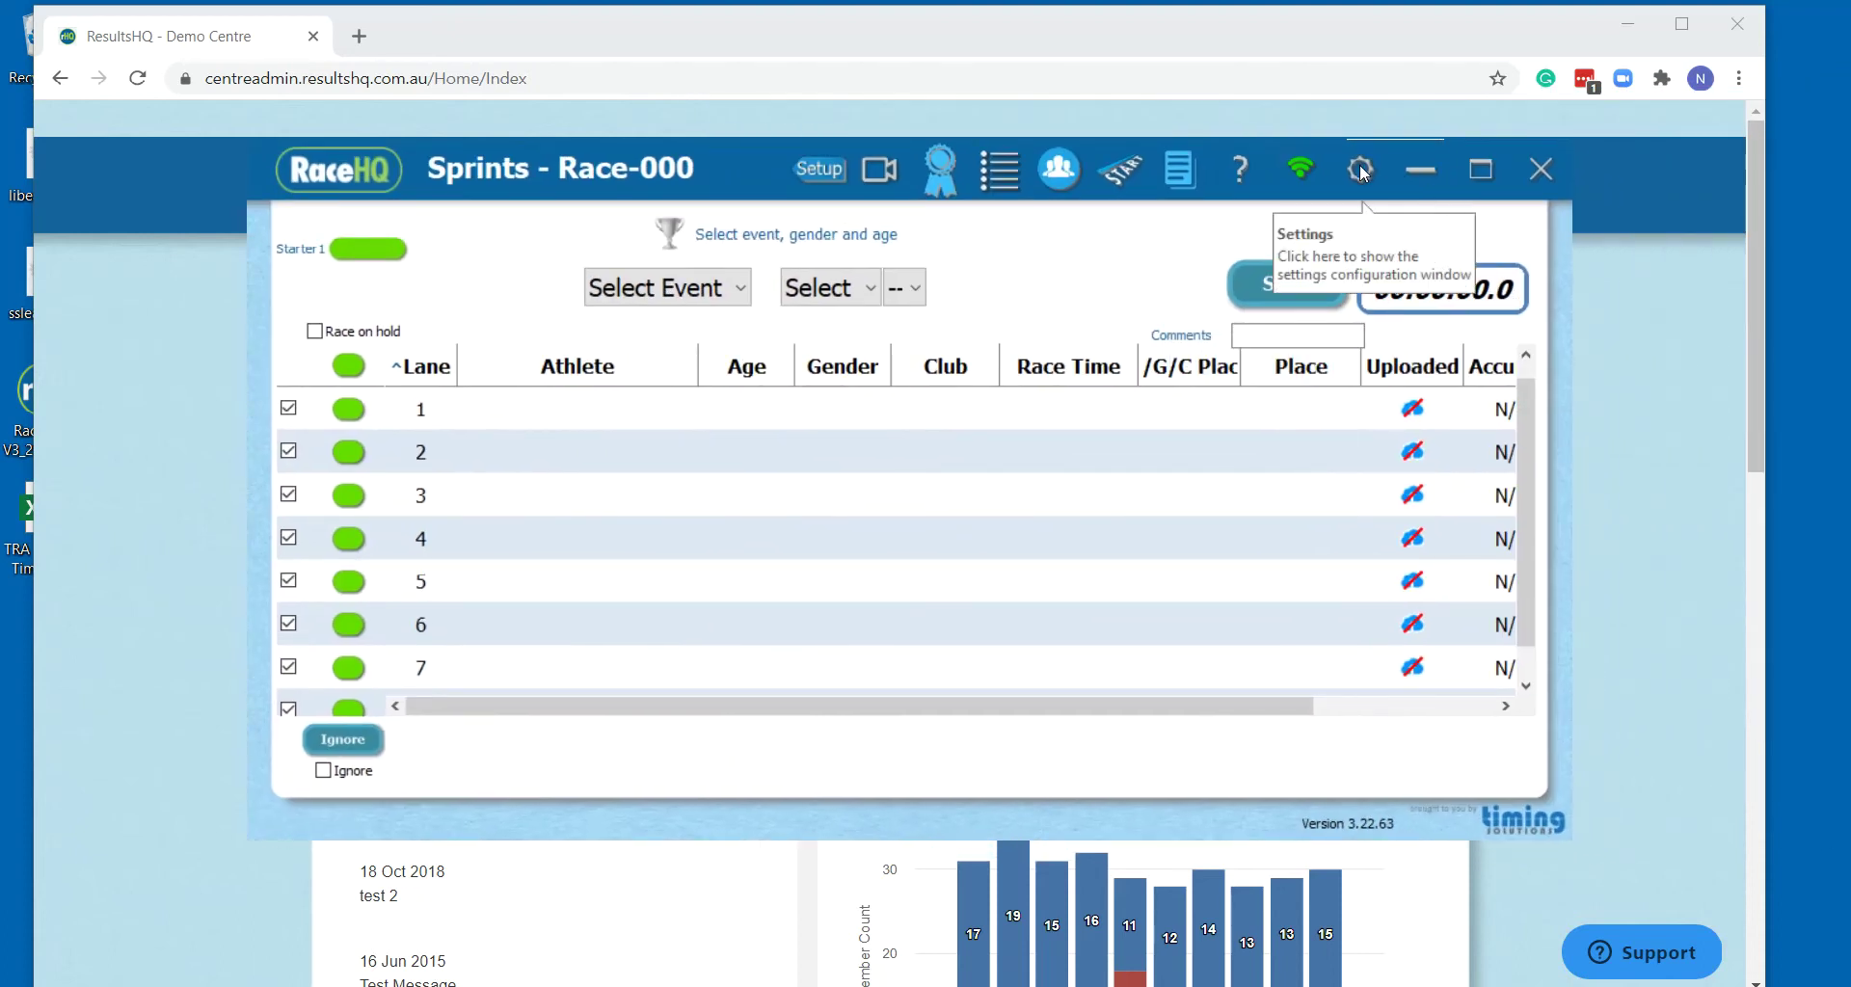
click(1479, 167)
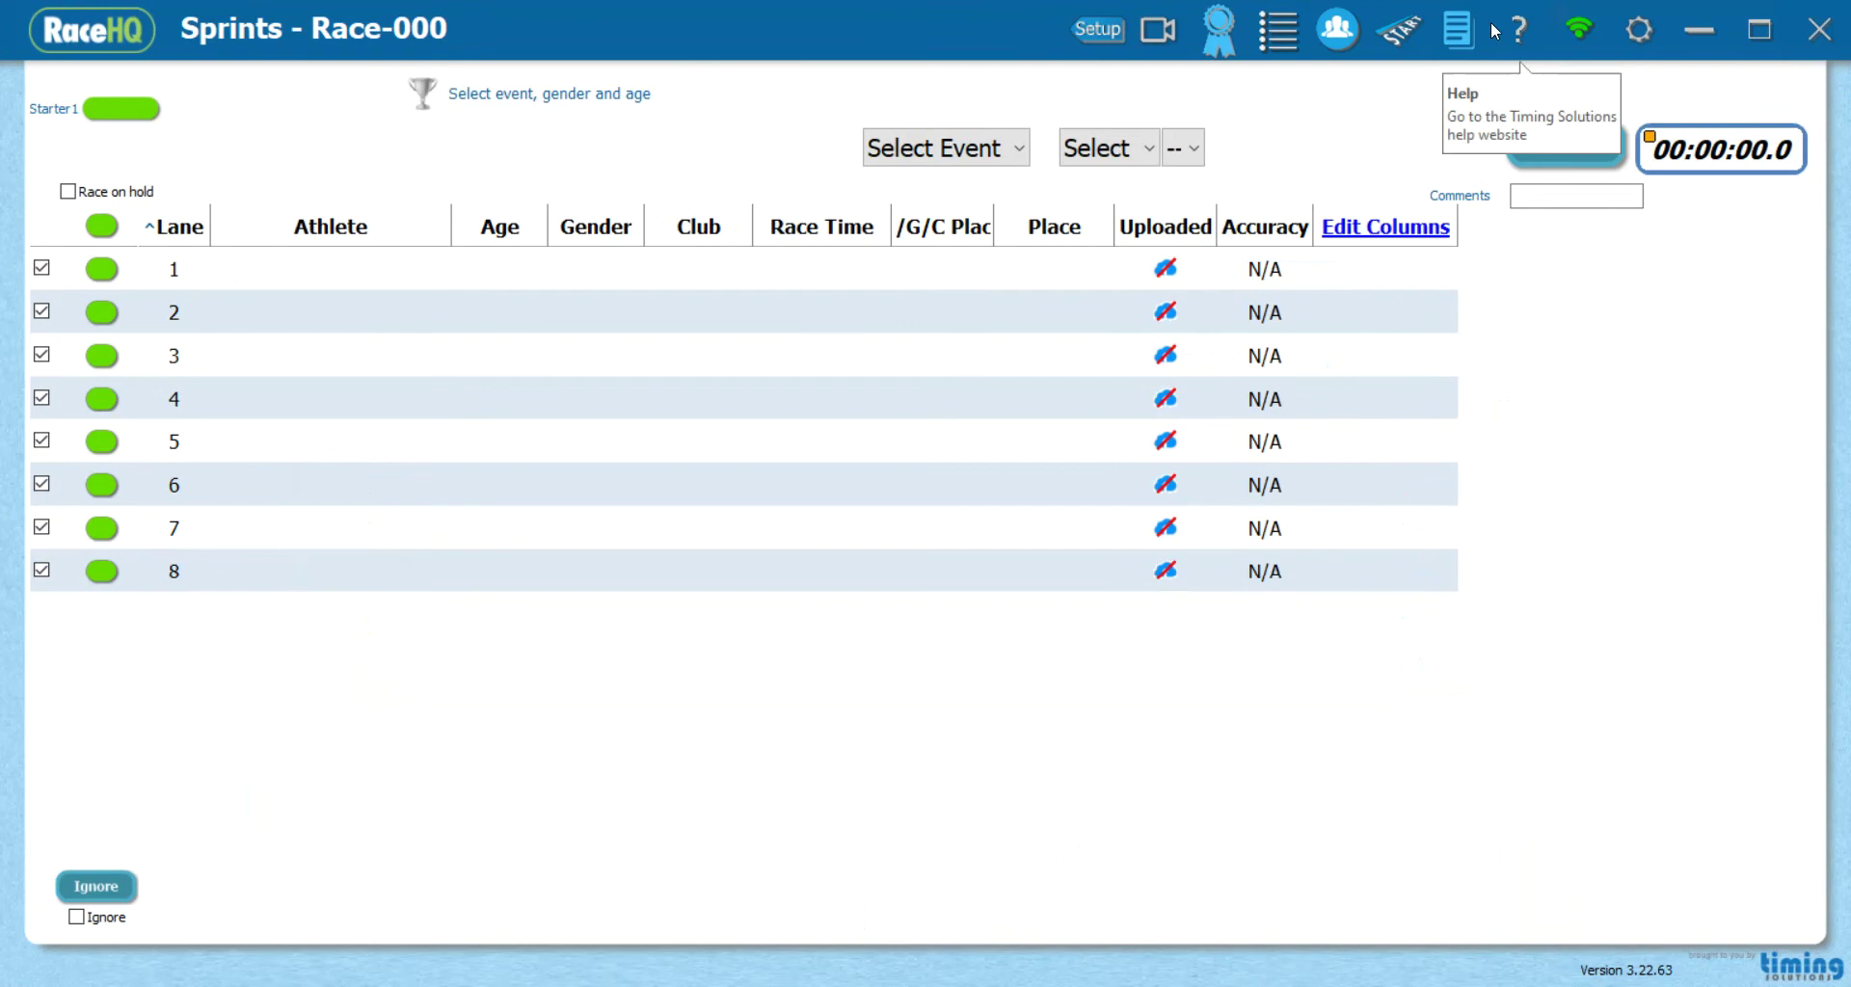
Accept the Web start line settings with Finish, then restore the race window to normal size
click(1639, 32)
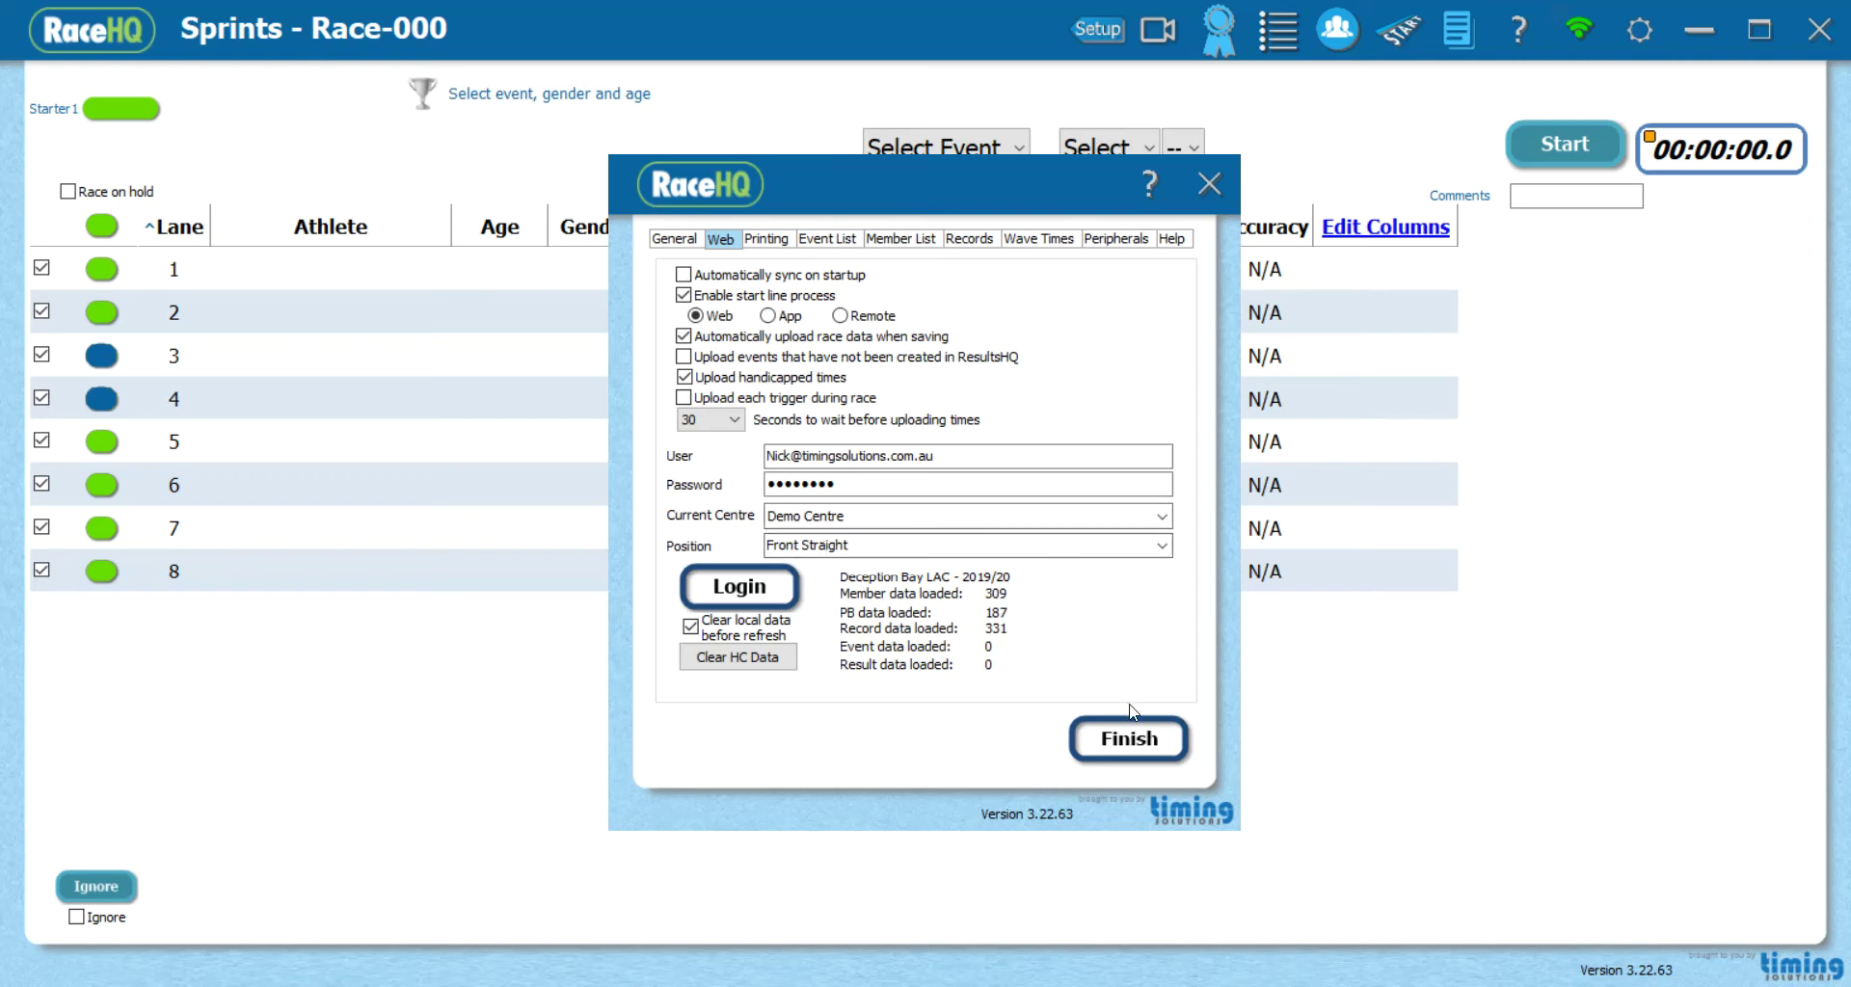
click(1130, 741)
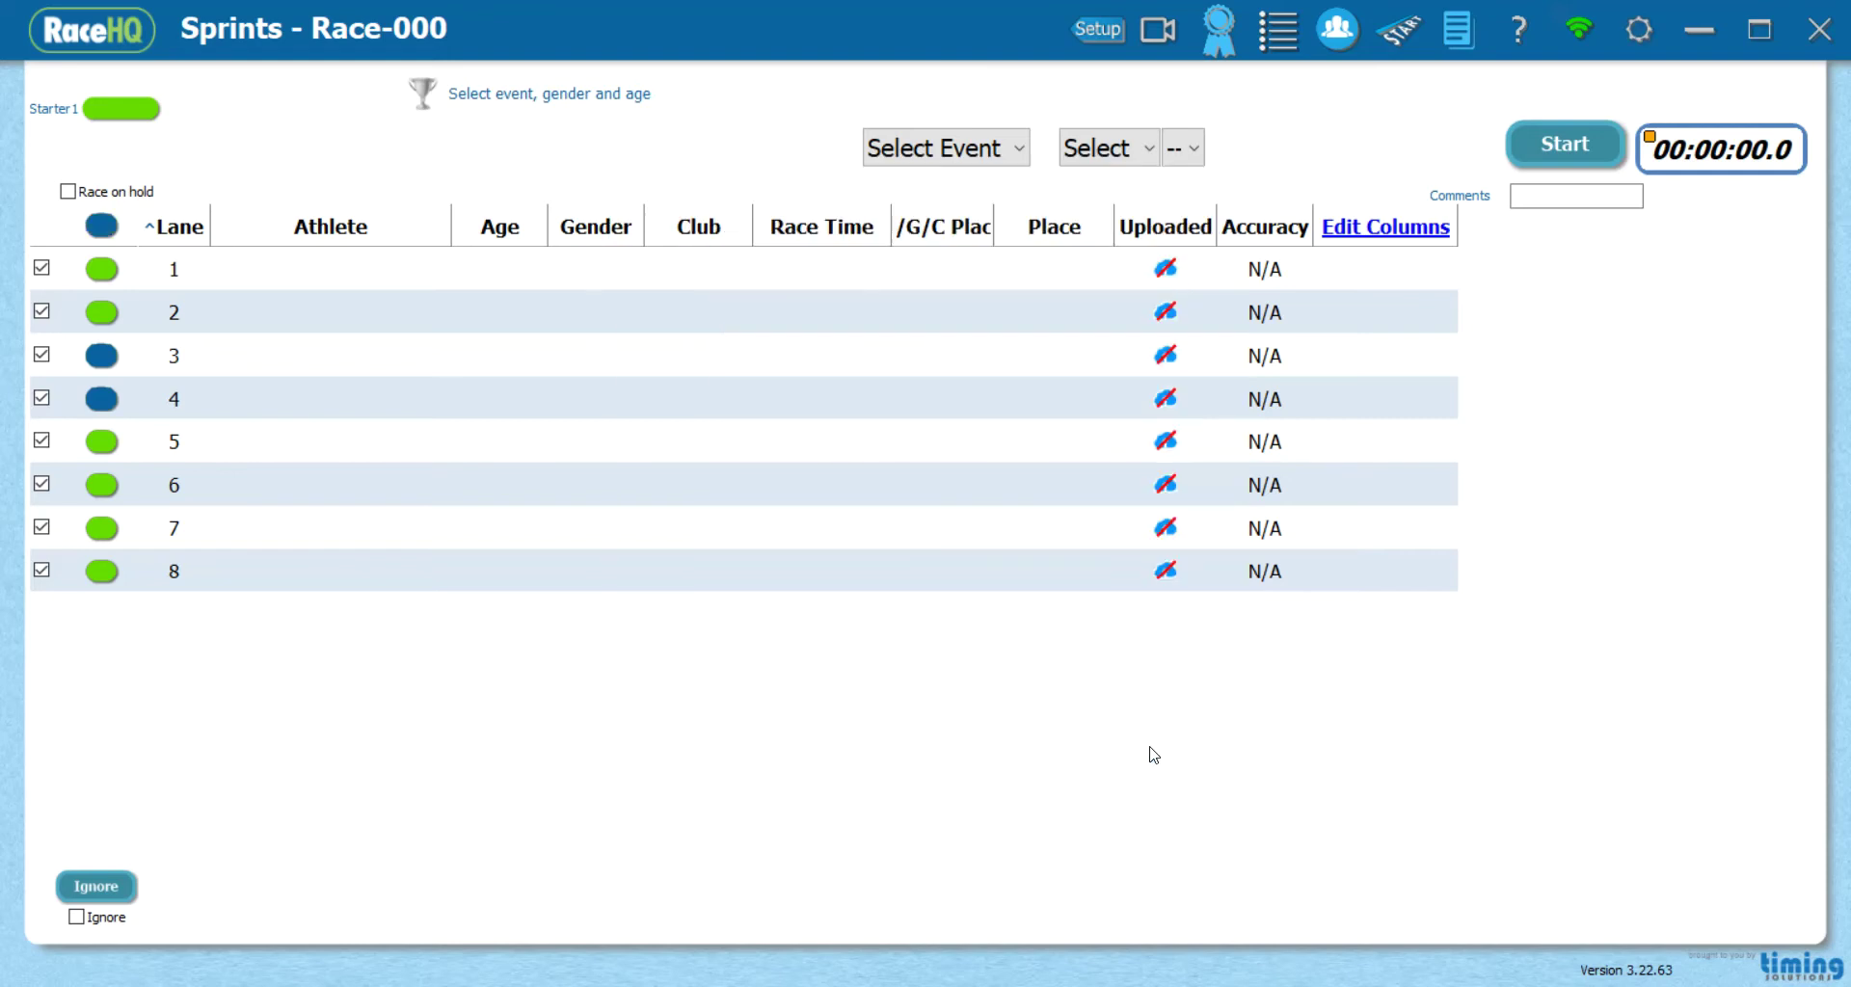
click(1760, 35)
Move the race window aside, copy the mobile entry PIN from Profile Details, and open Mobile Login
drag(671, 166, 968, 90)
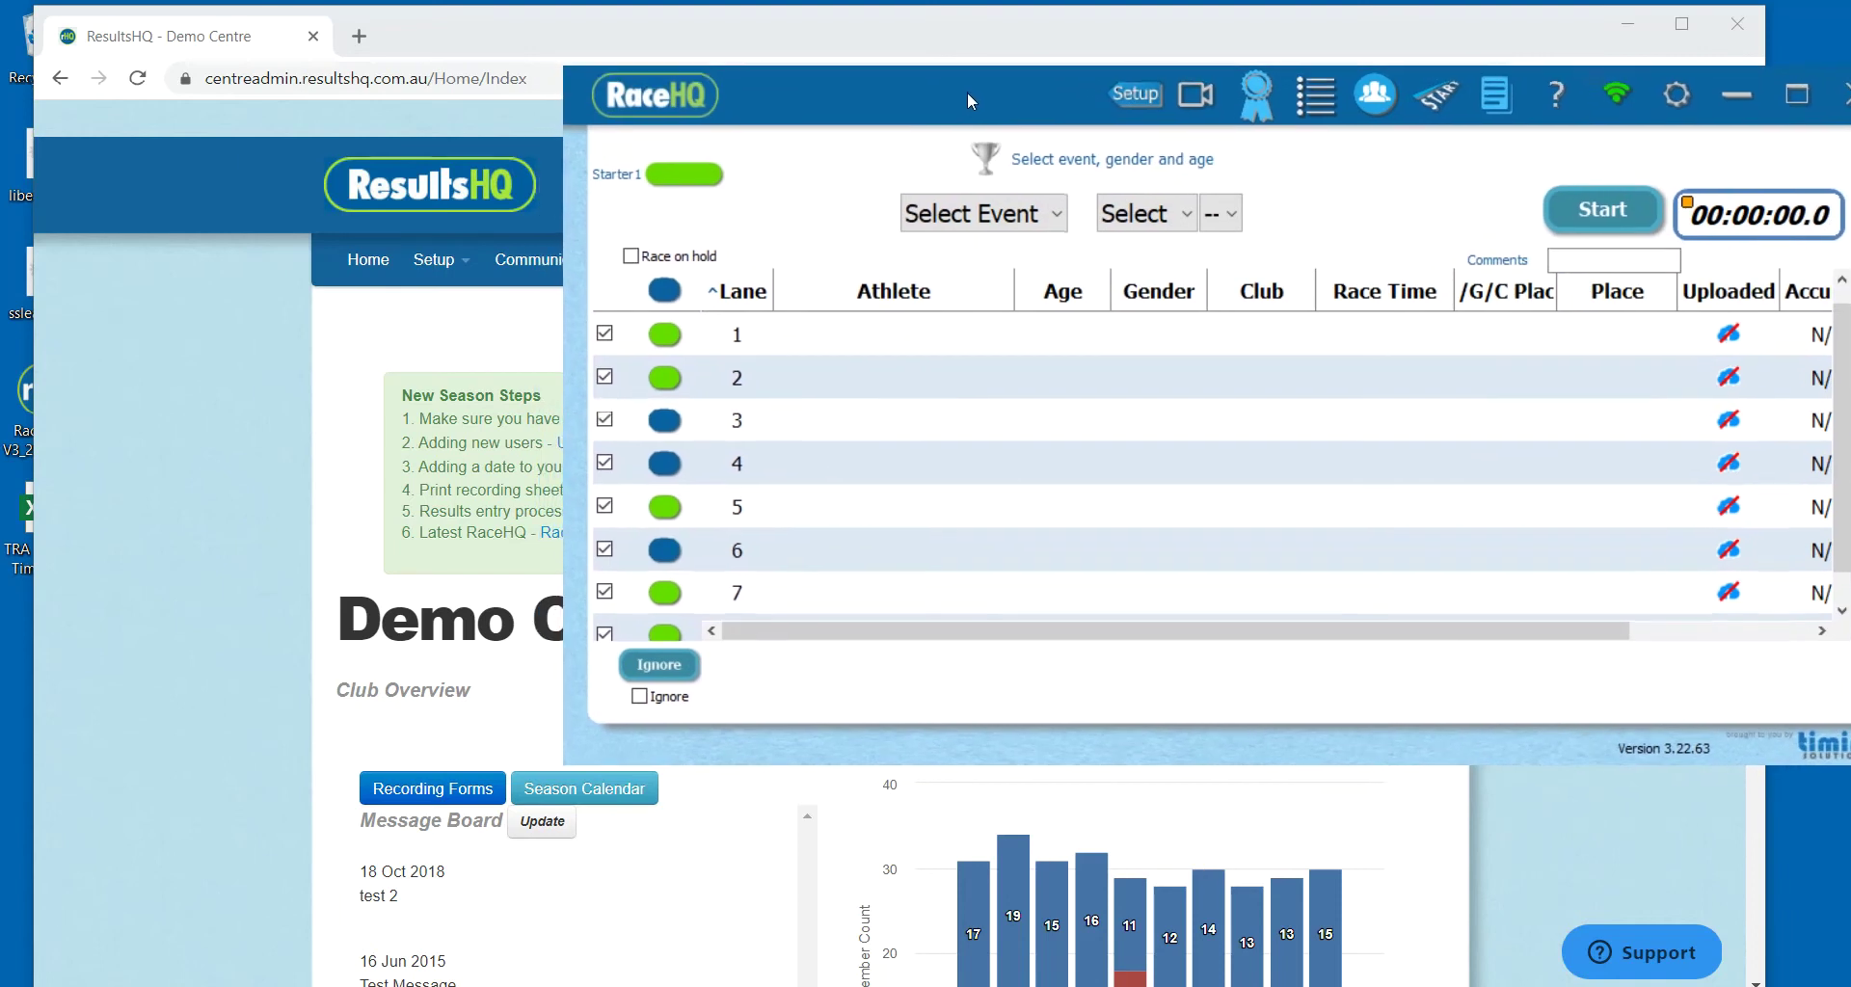
click(161, 575)
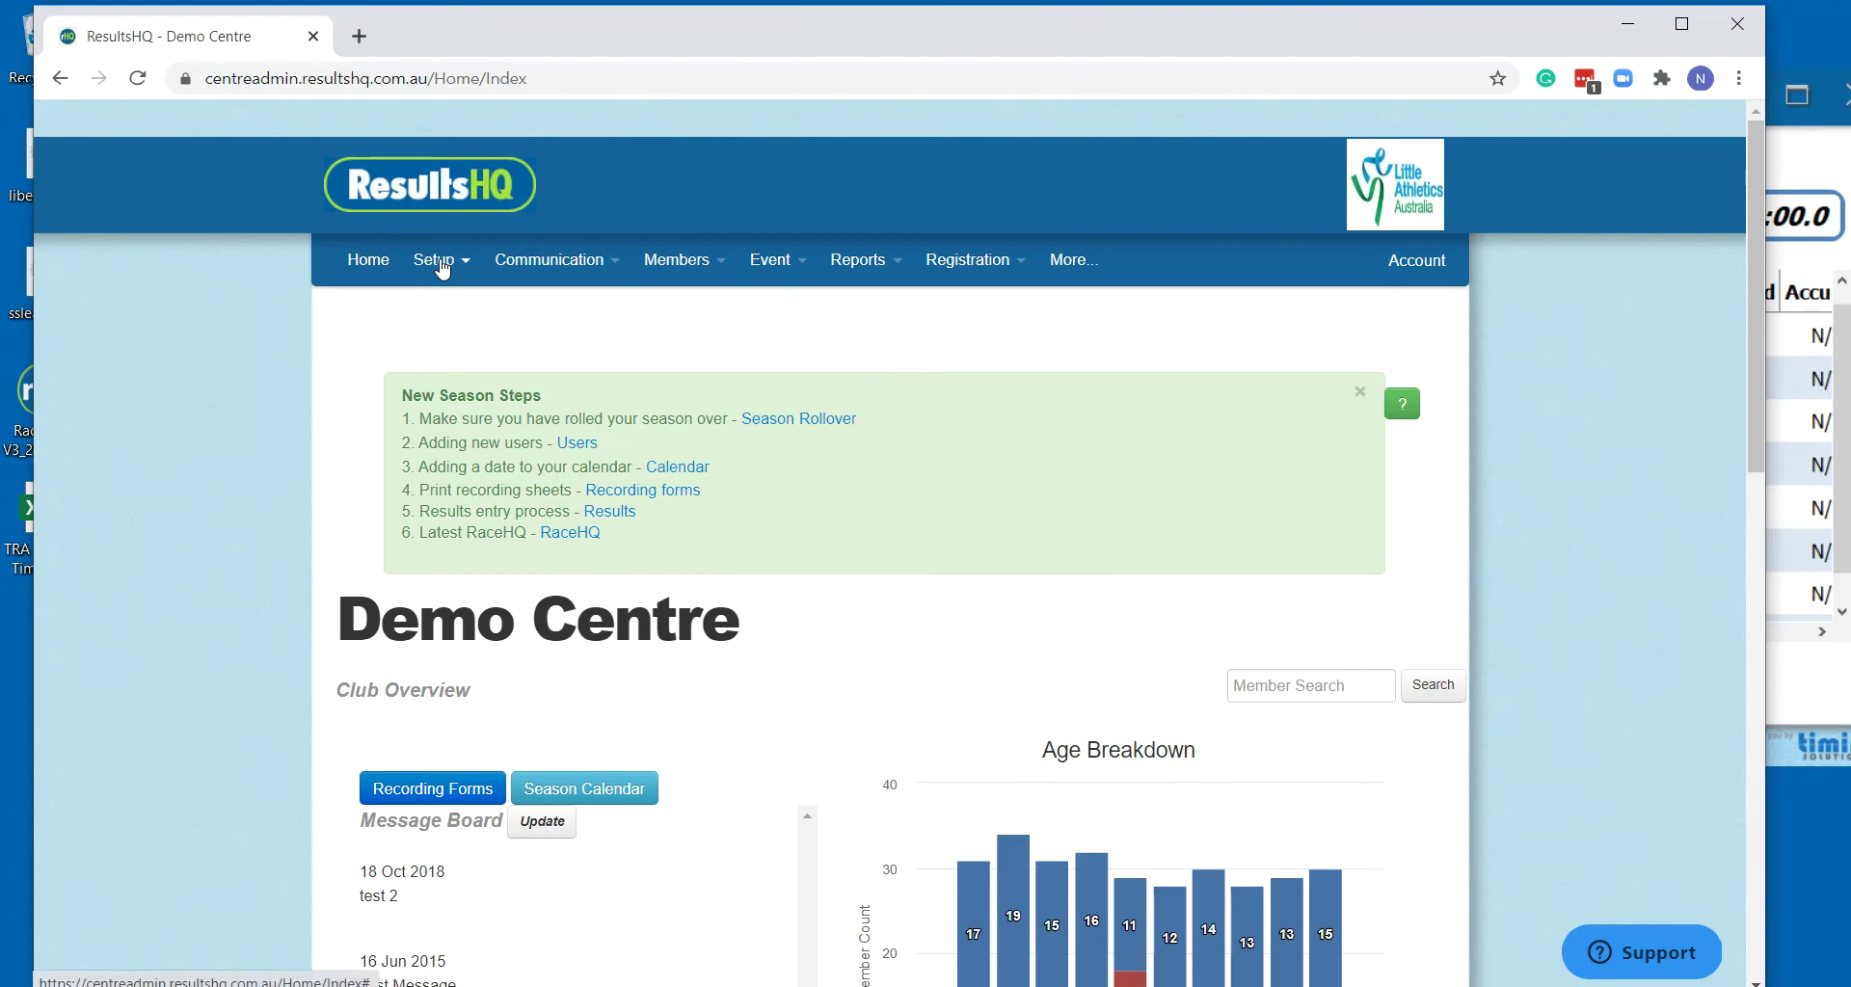
click(443, 266)
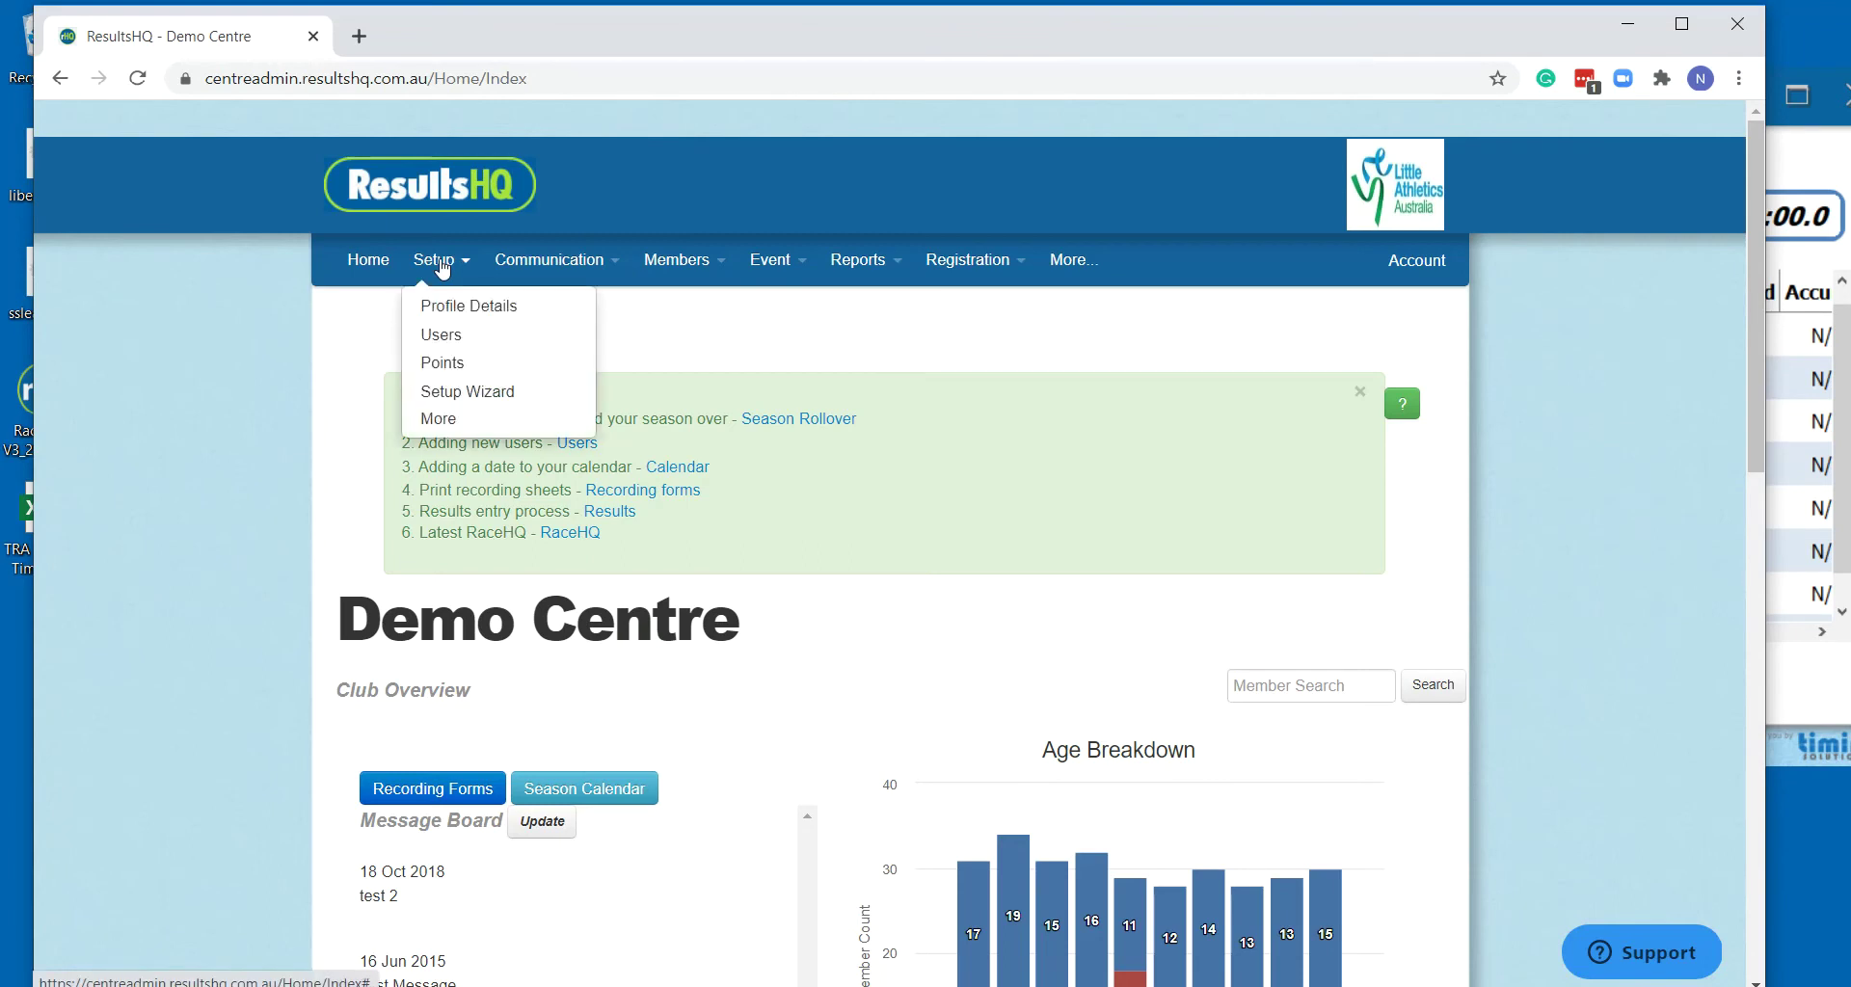
click(489, 306)
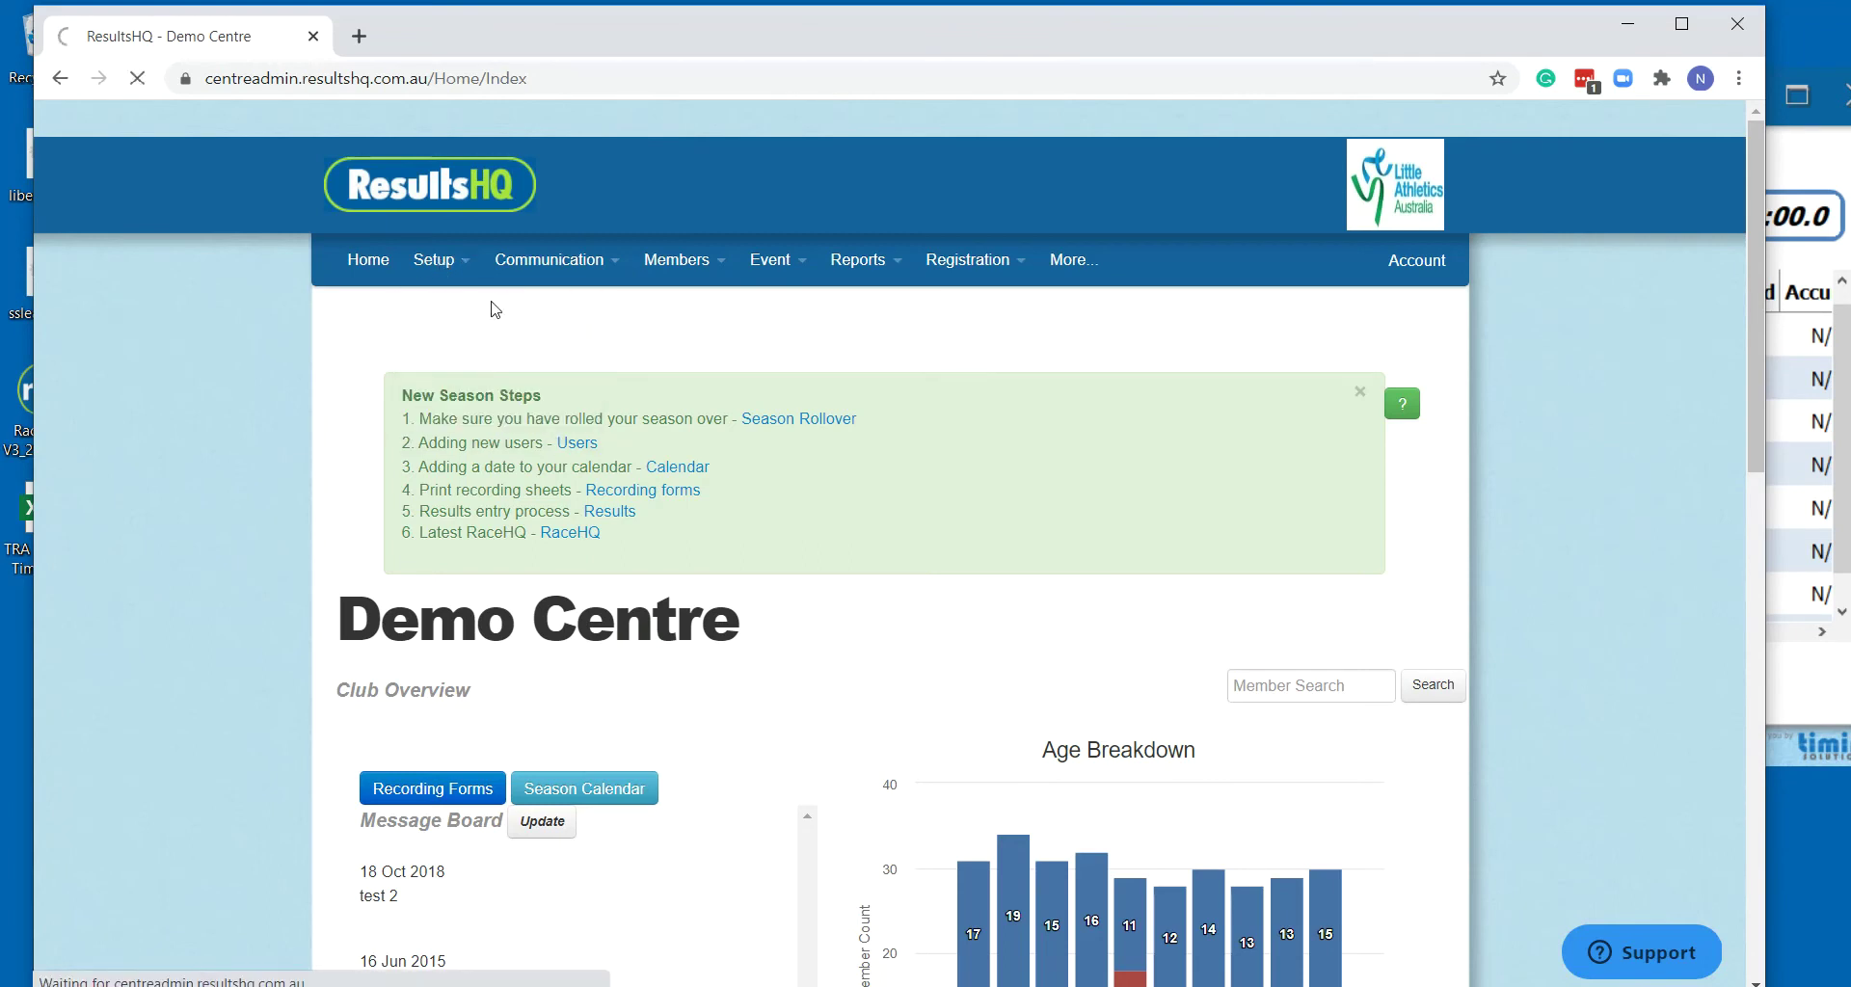
double_click(718, 665)
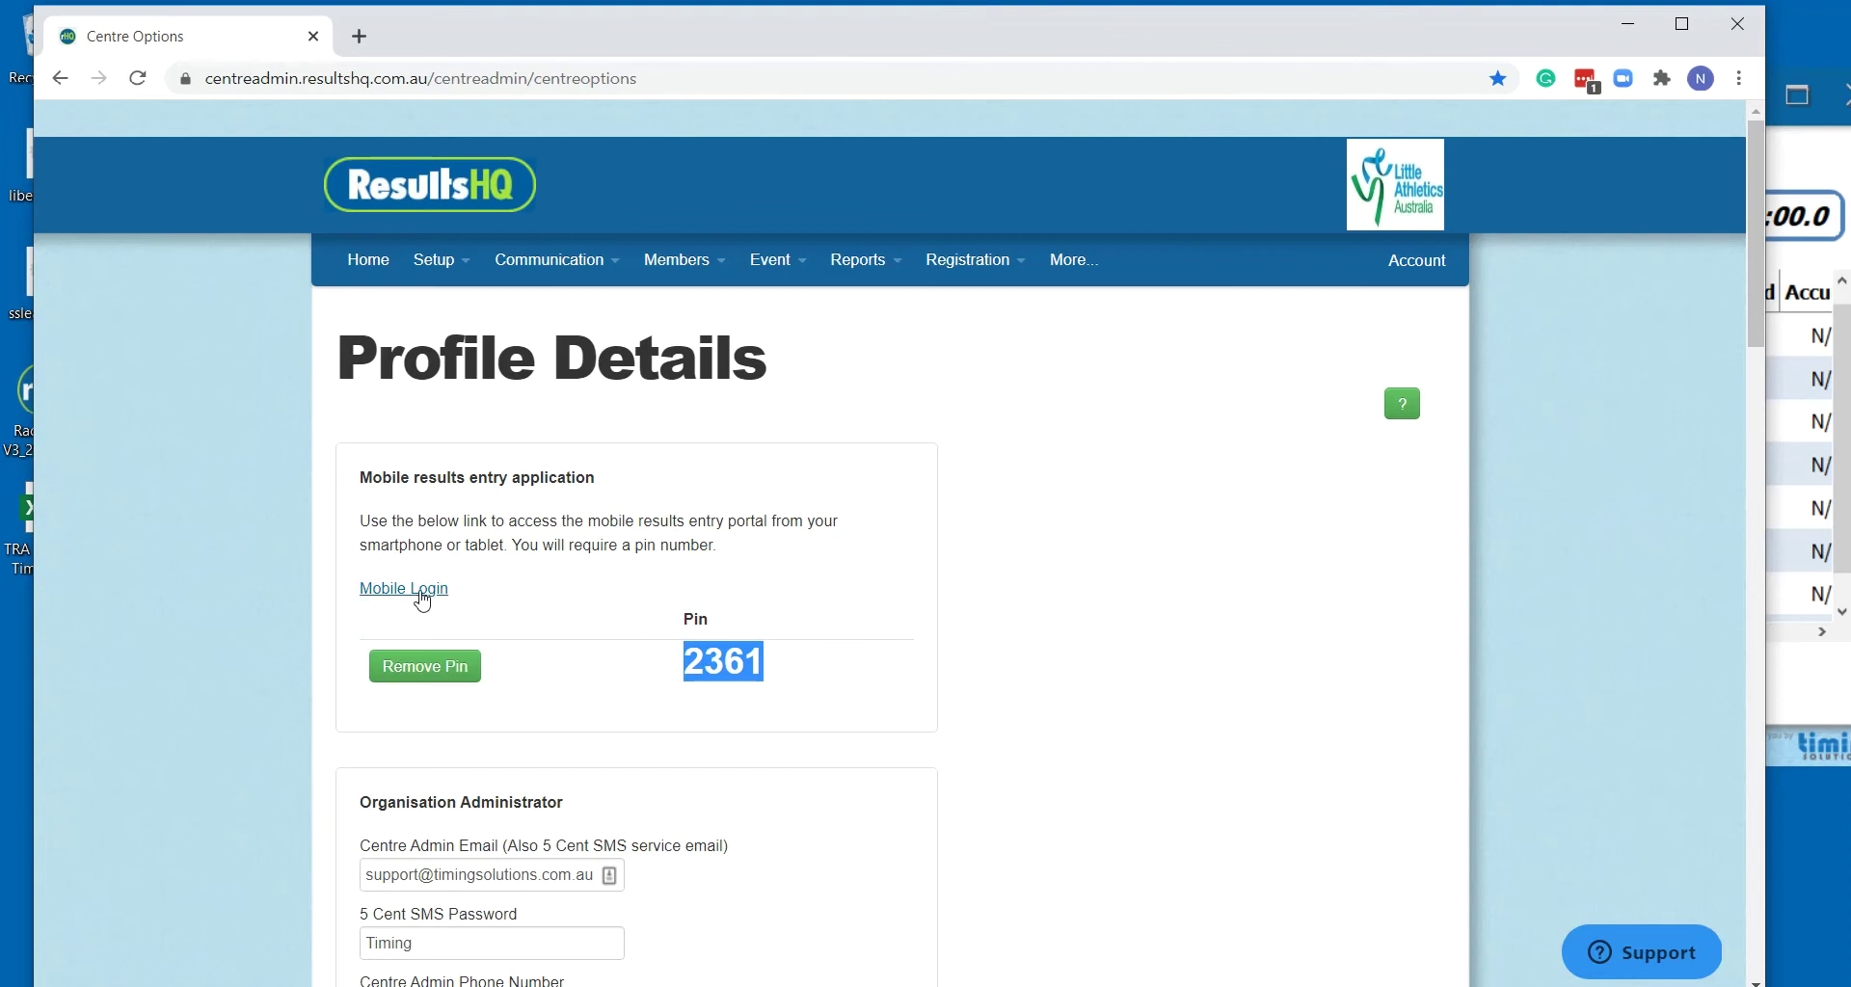
click(409, 591)
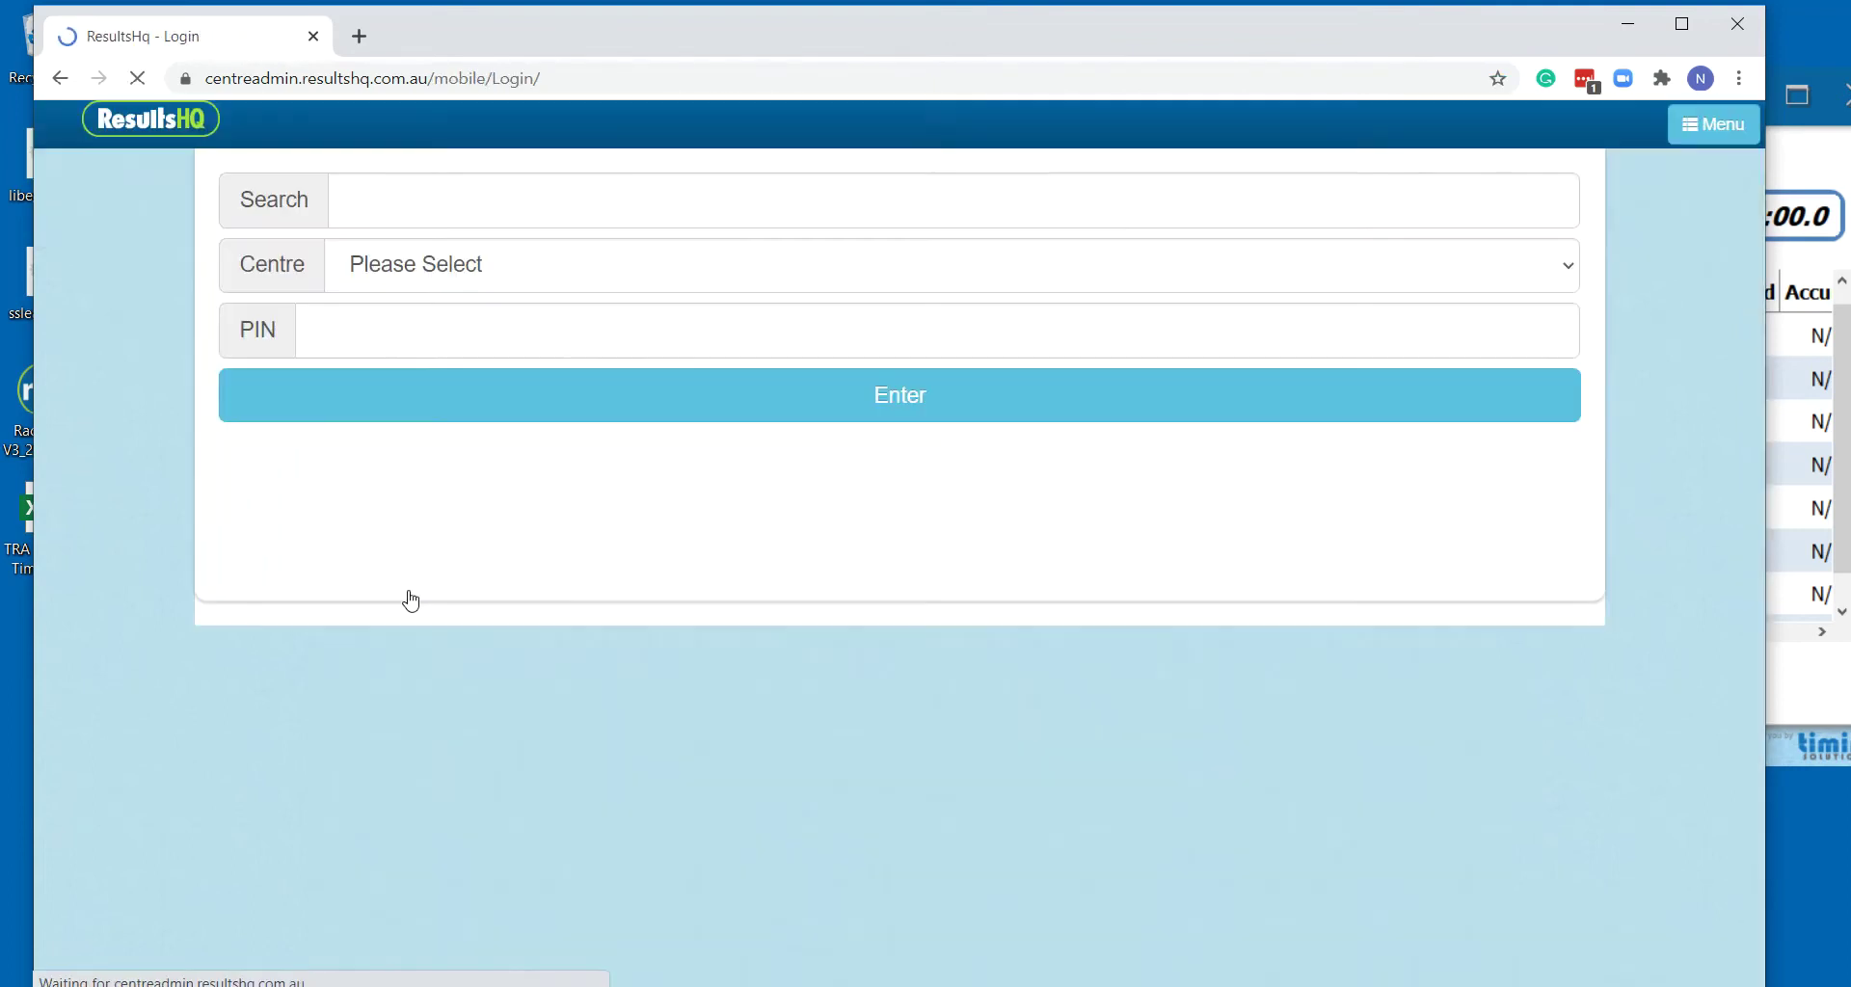
Search 'demo', choose Demo Centre, enter the centre PIN and log in to mobile entry
click(679, 203)
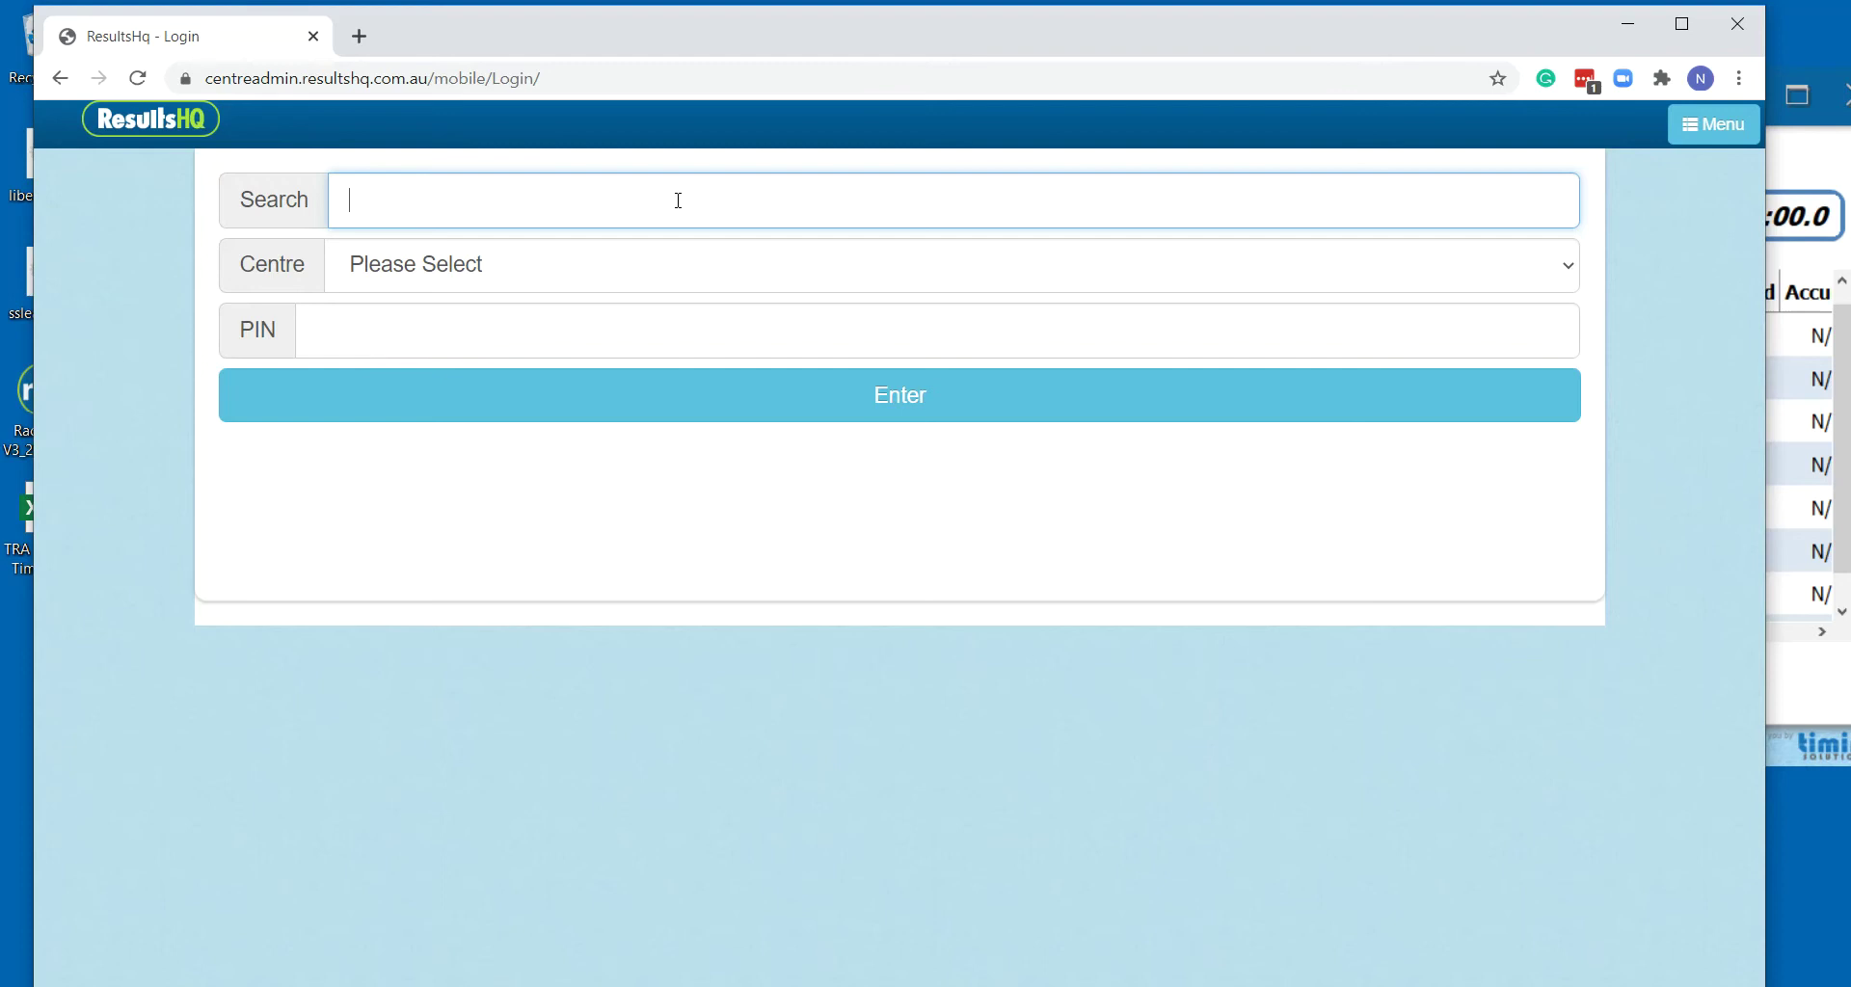
text(demo)
click(685, 264)
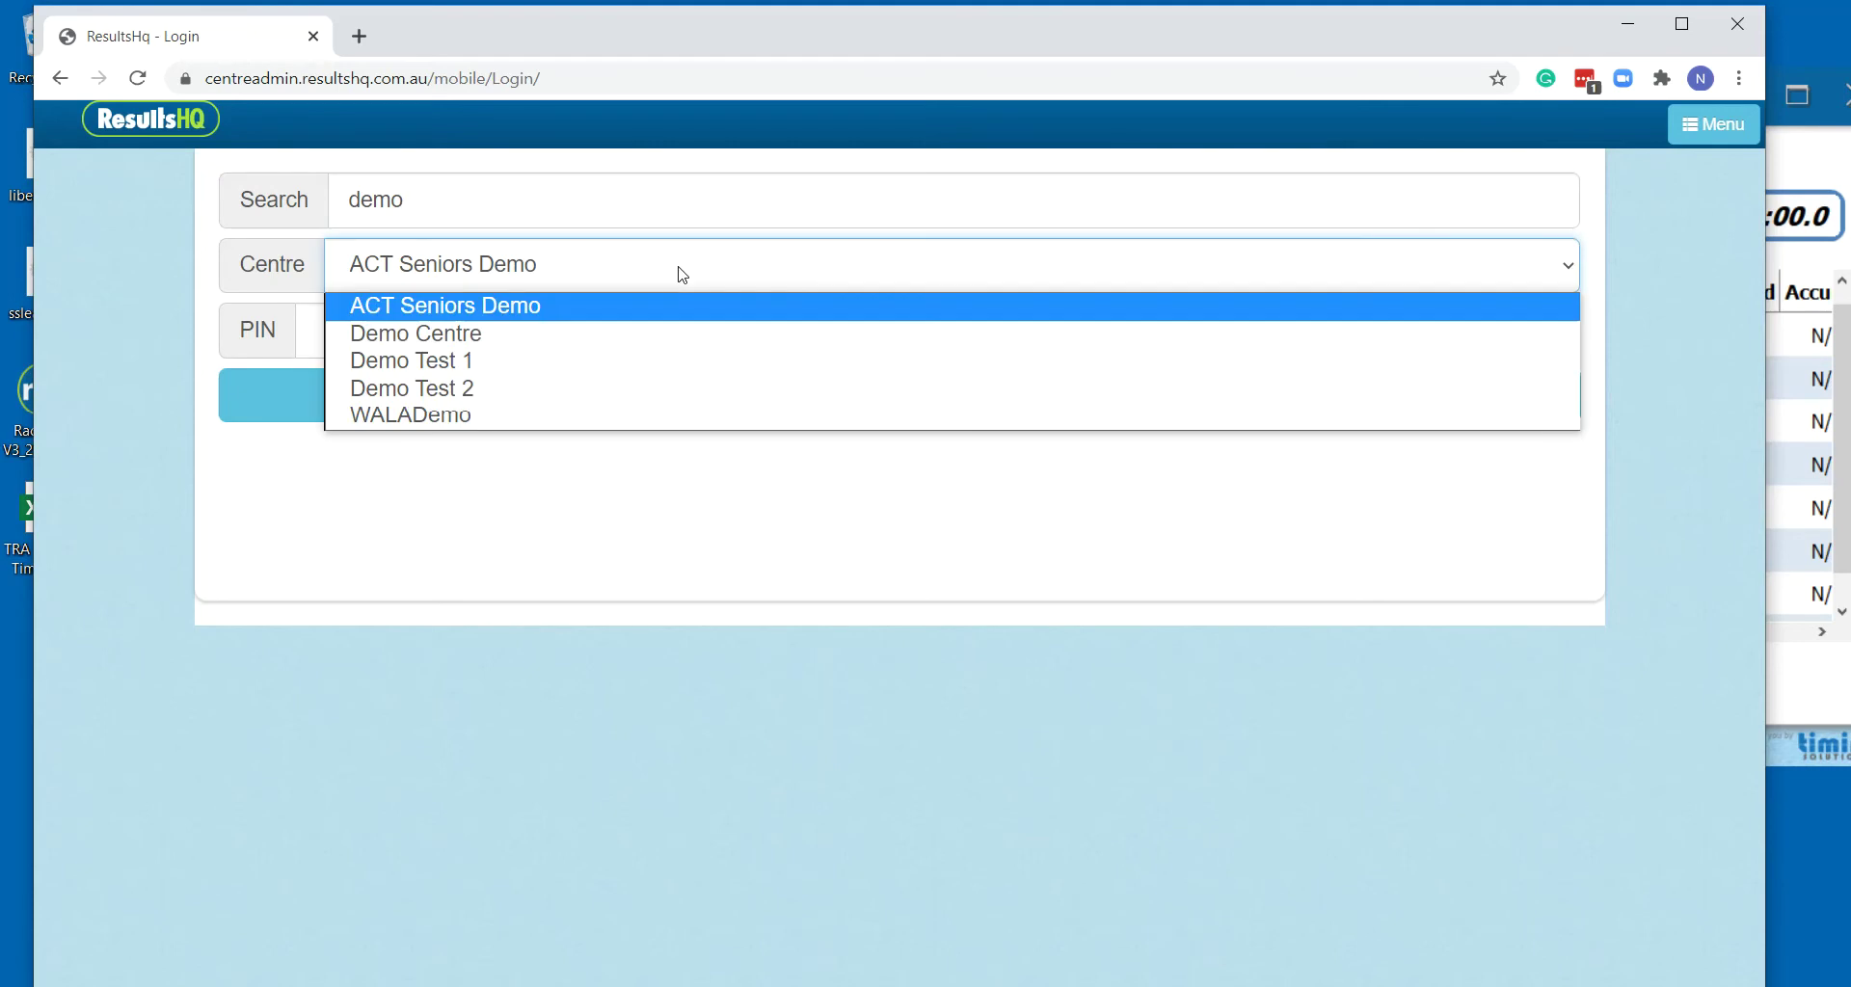
click(645, 329)
click(570, 343)
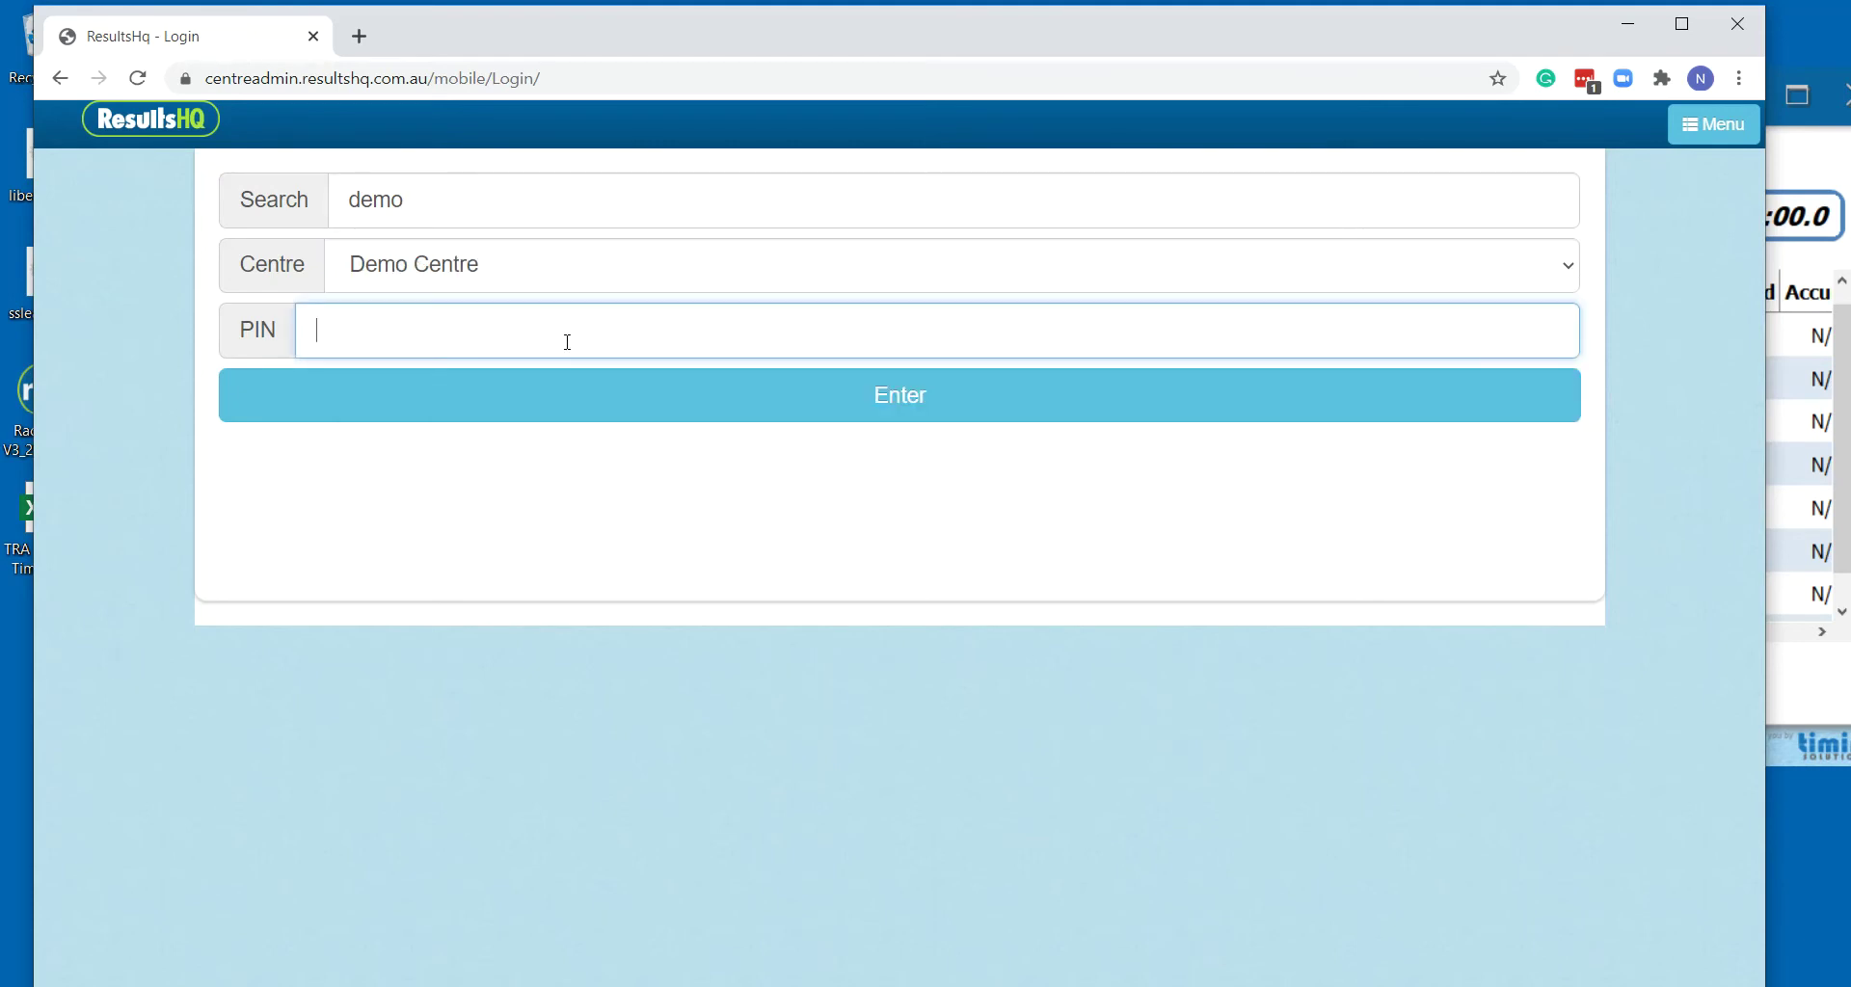
text(2361)
click(813, 397)
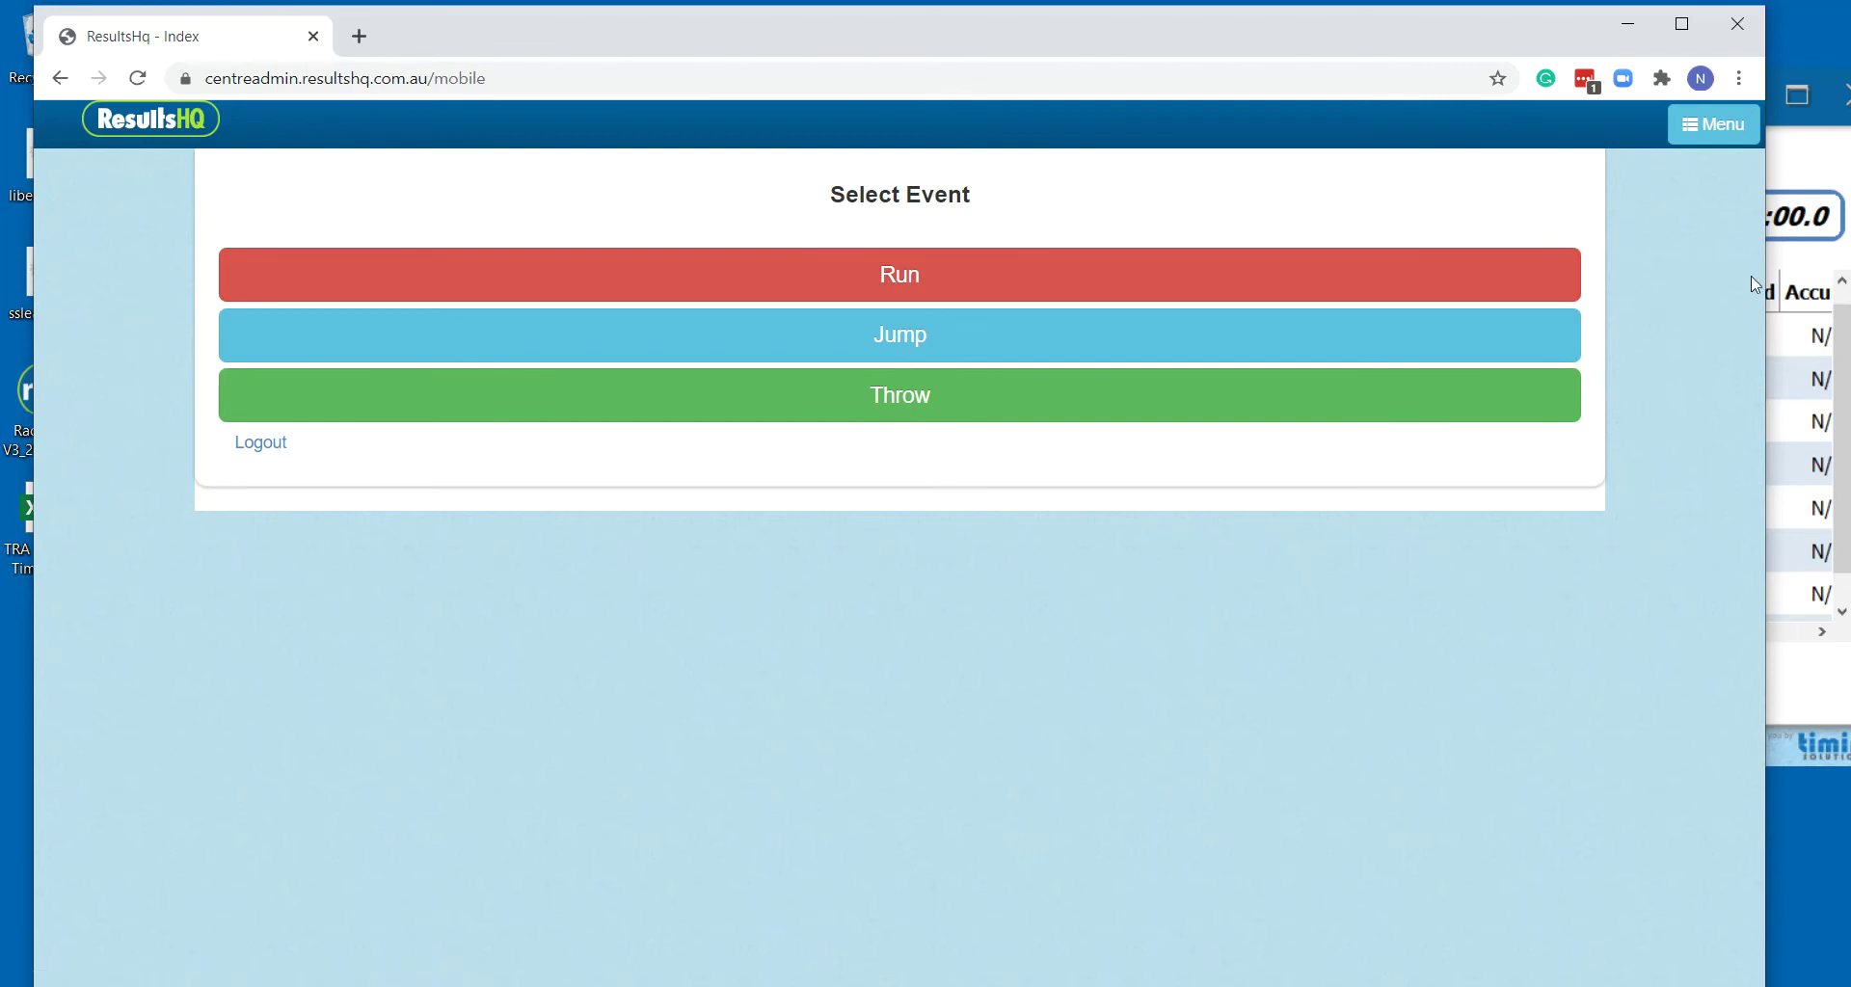
Narrow the browser, place RaceHQ beside it tall enough to show lane 8, then choose Run events
drag(1770, 276, 652, 366)
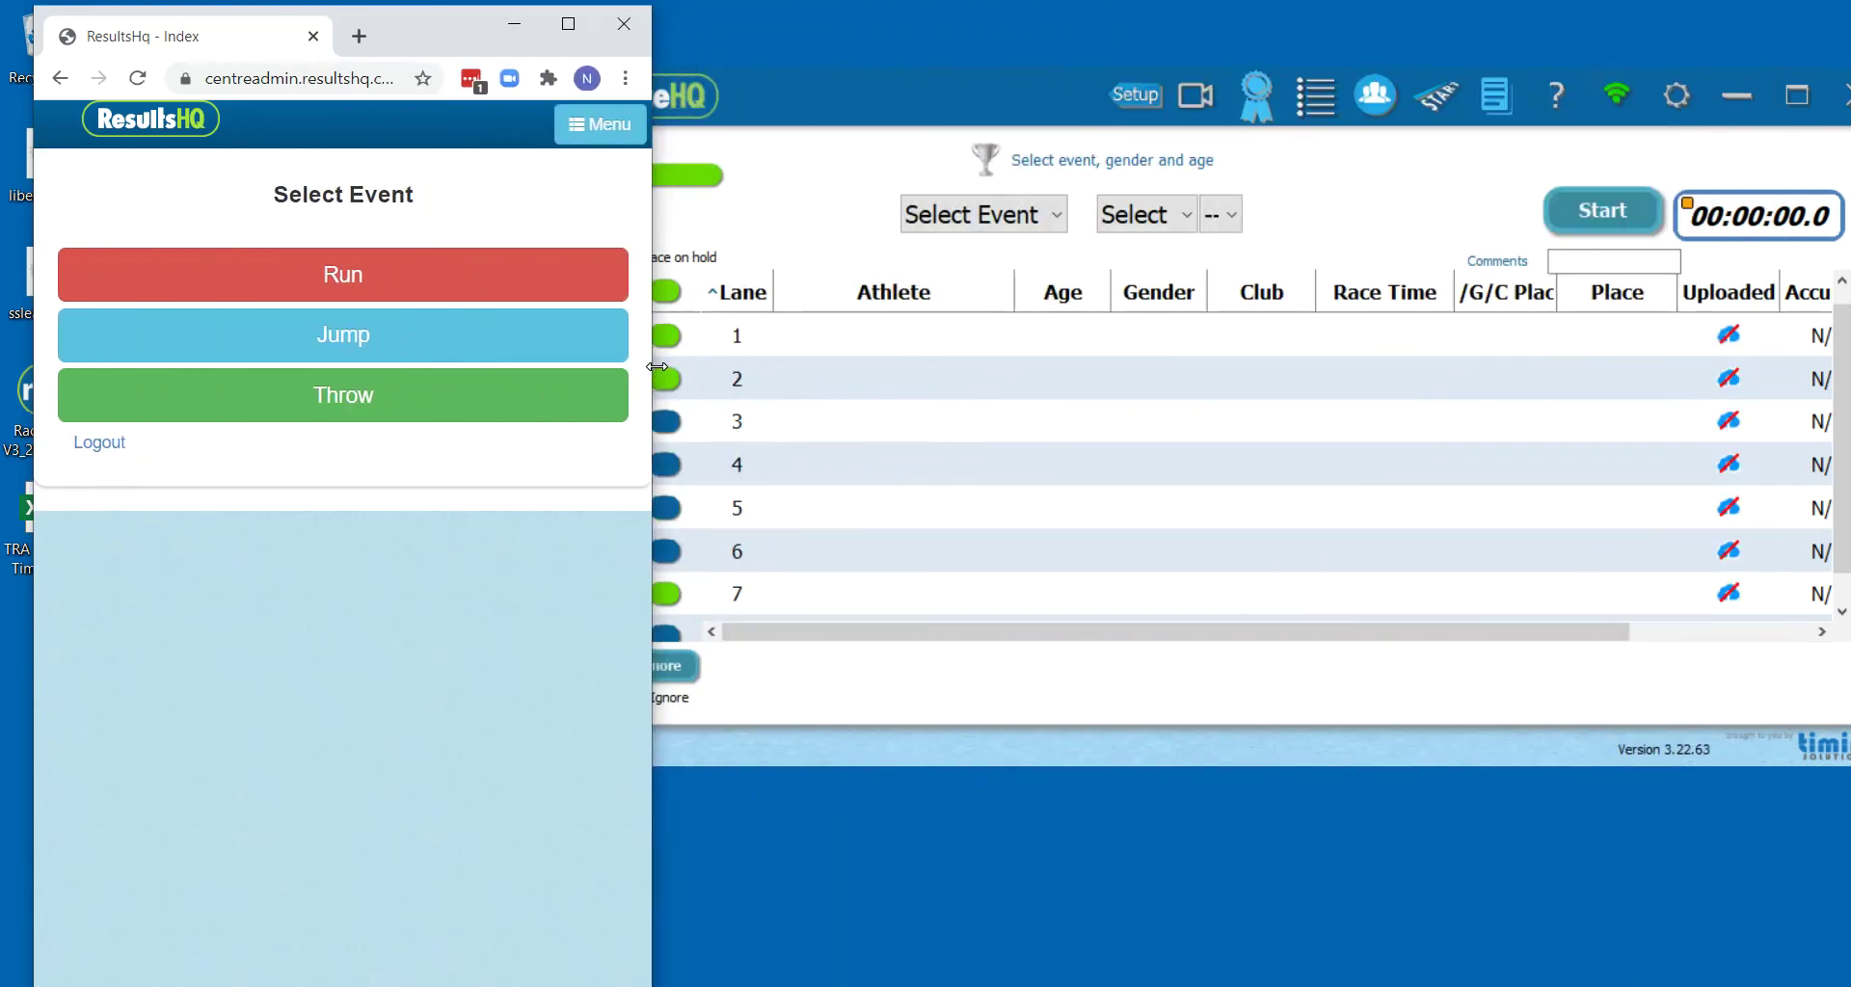
click(899, 84)
drag(900, 87, 947, 97)
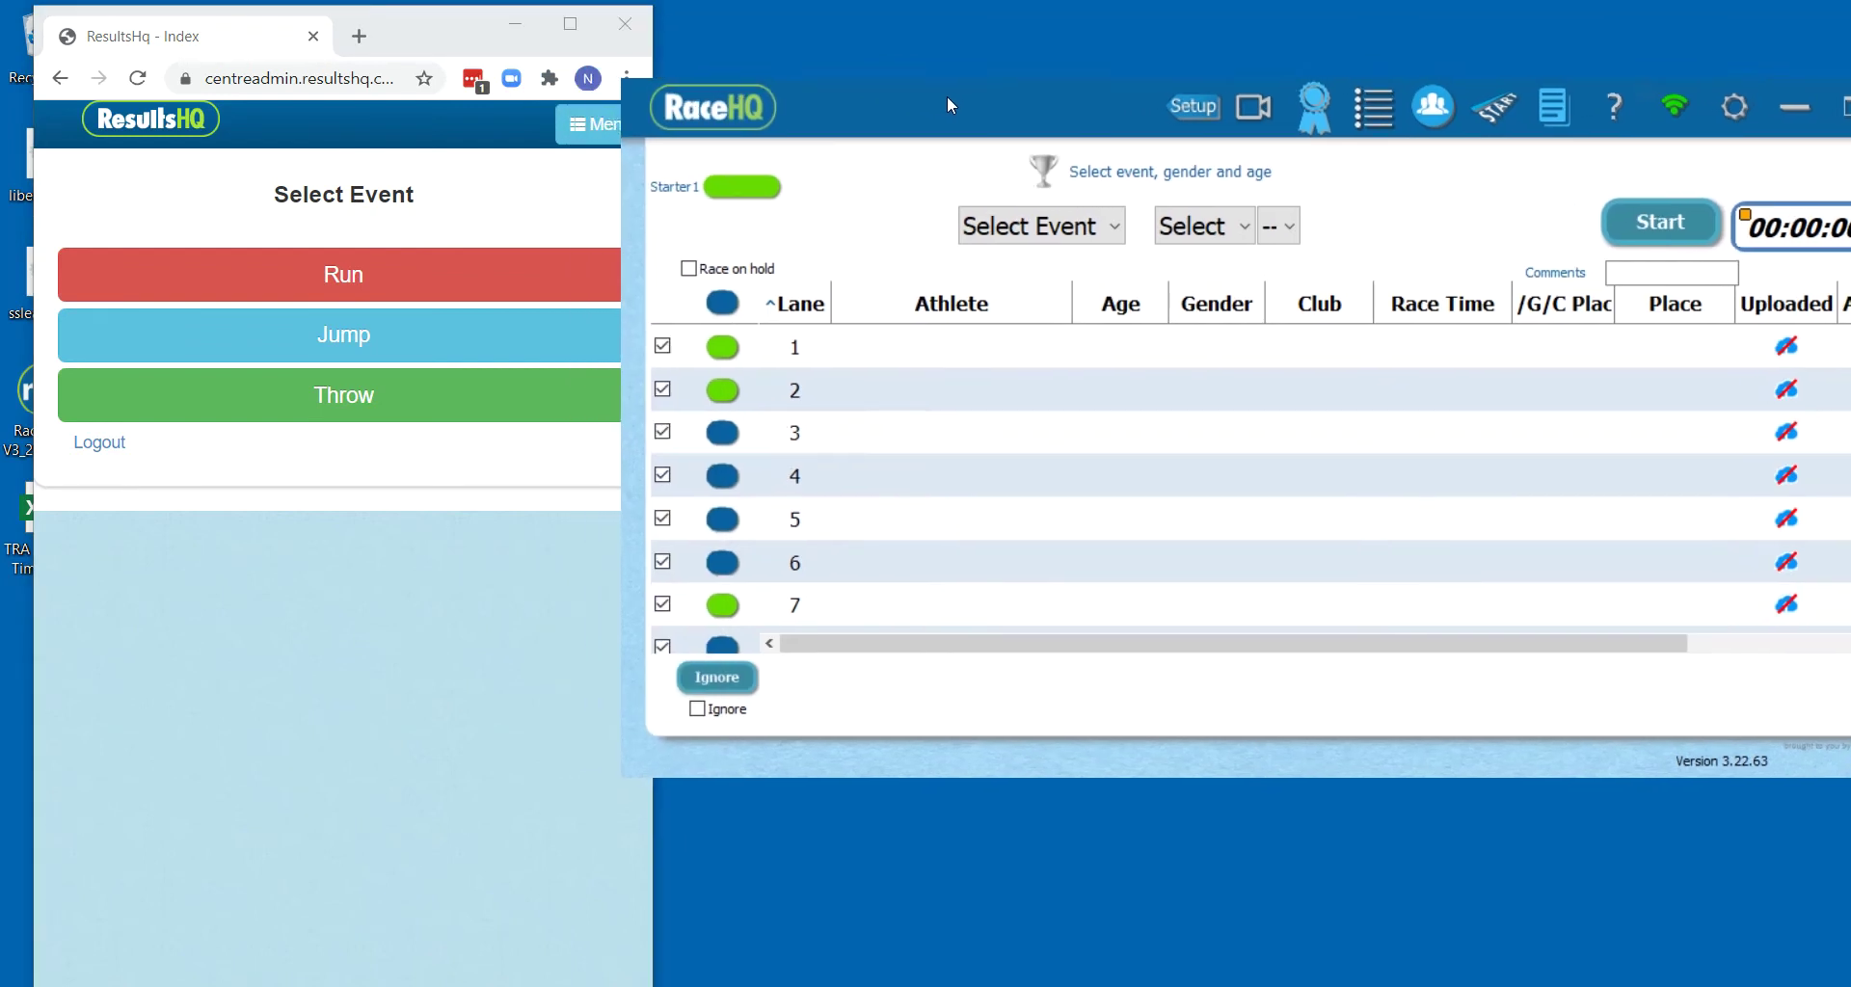
mouse_move(725, 644)
drag(871, 778, 858, 976)
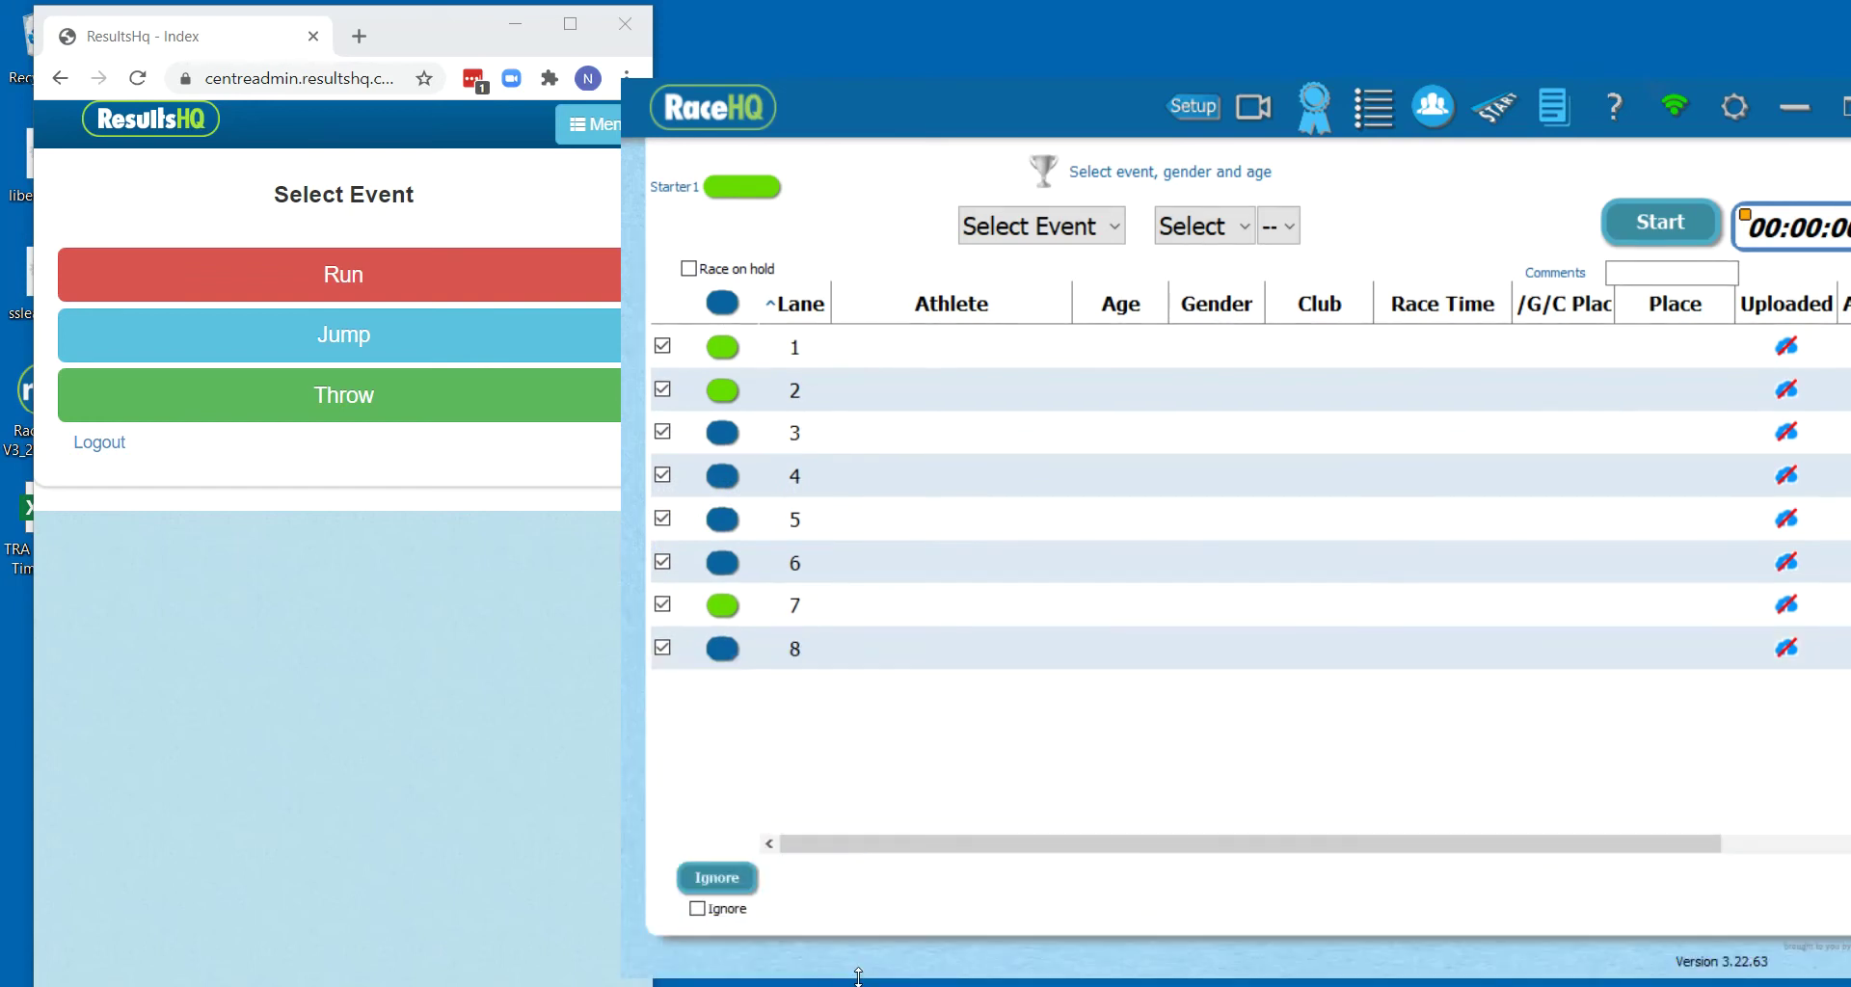
mouse_move(843, 182)
click(331, 280)
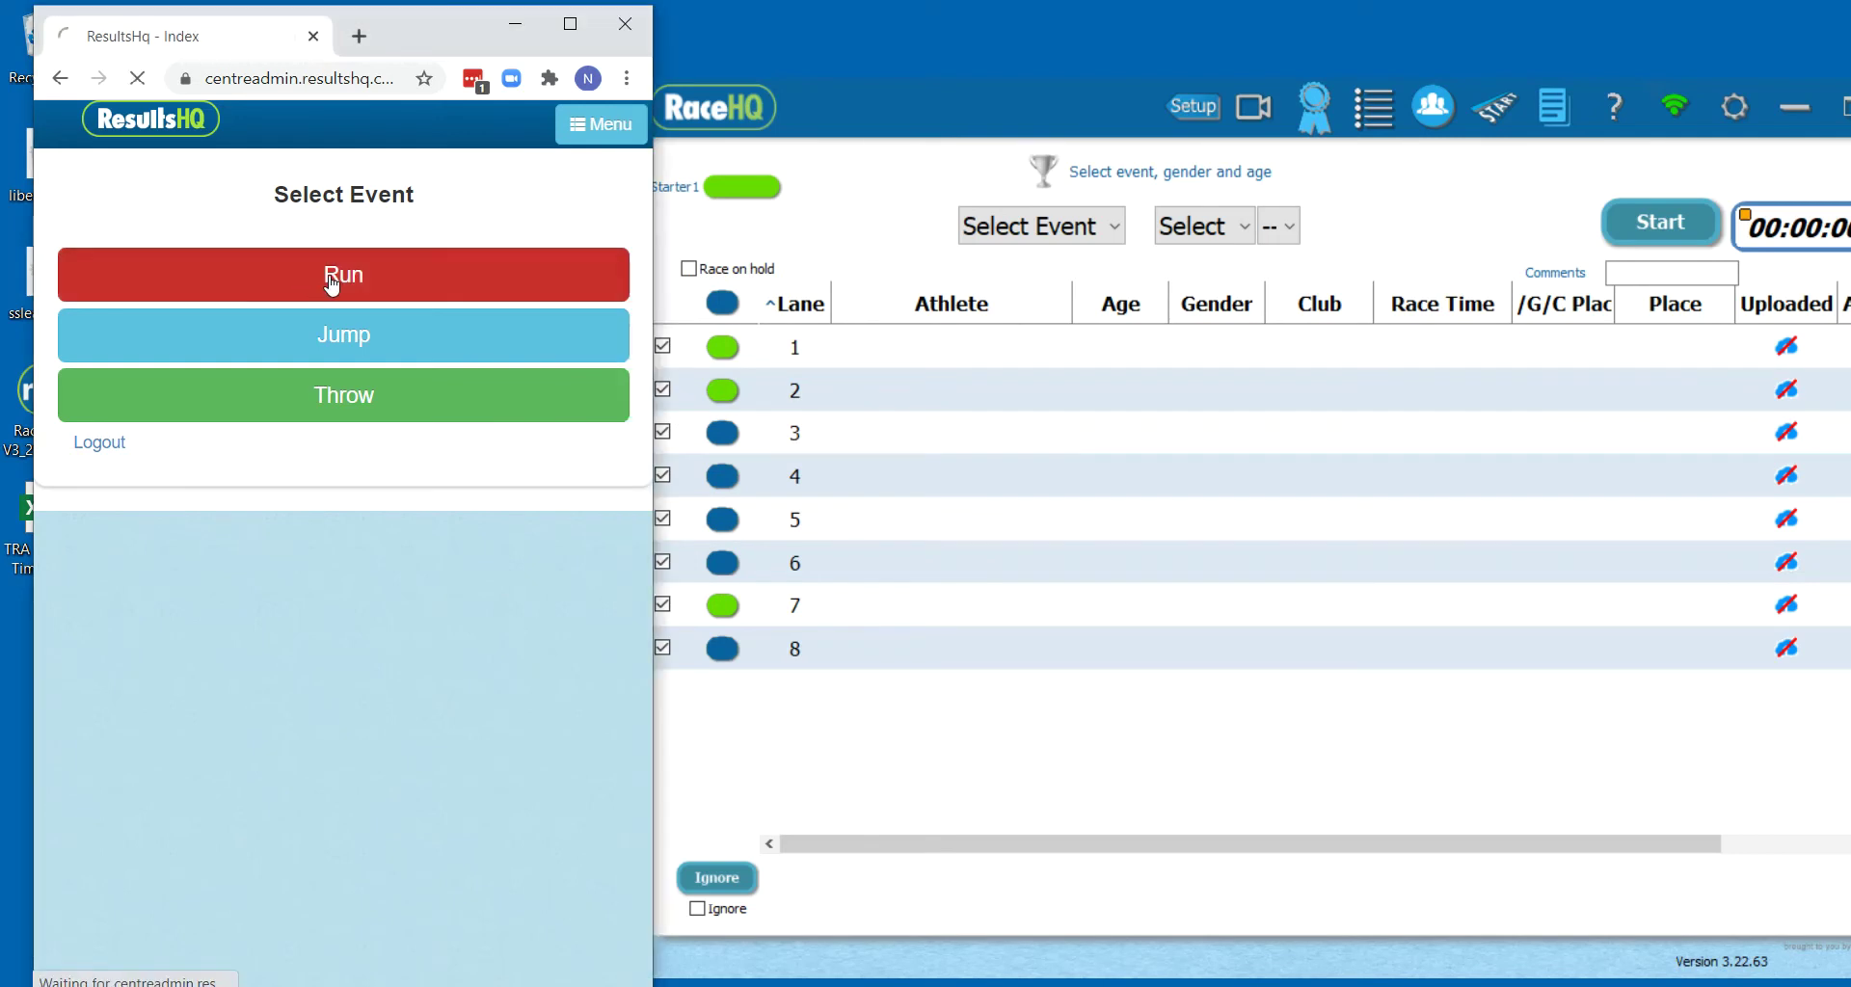
Set RaceHQ's race event to 100m and select Front Straight as the ResultsHQ startline
click(1025, 226)
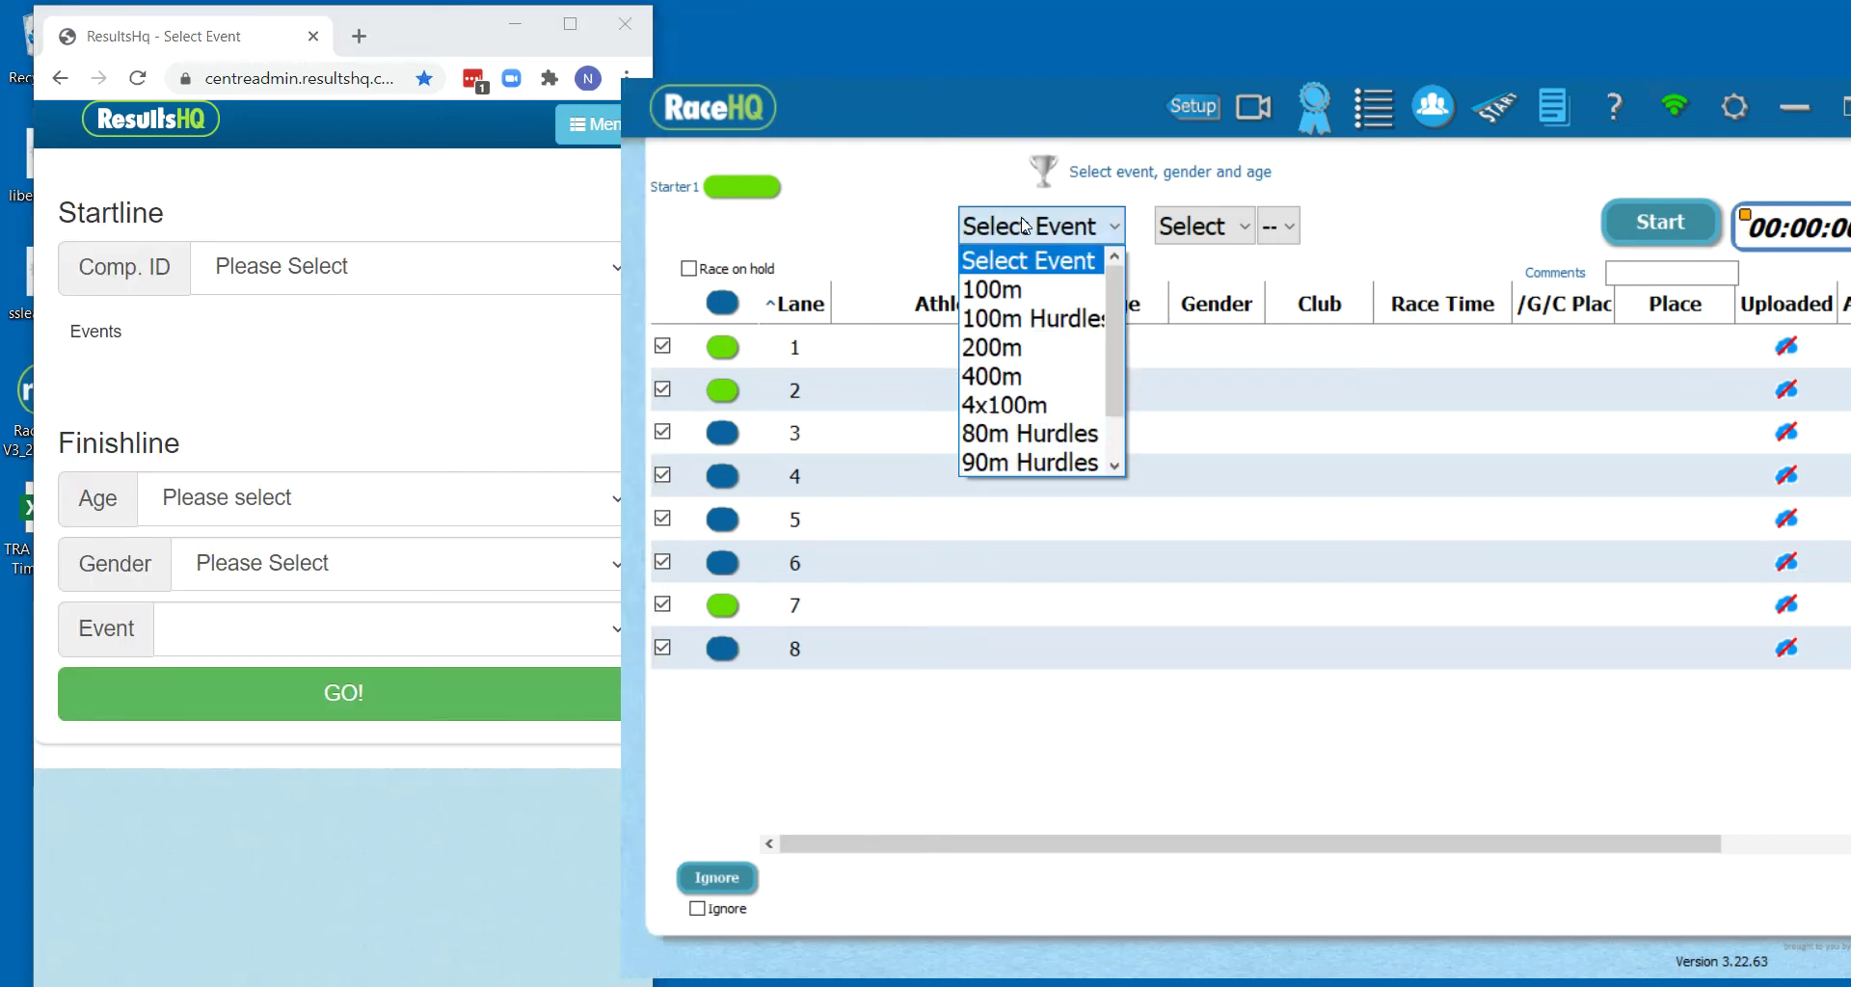
click(1032, 281)
click(452, 384)
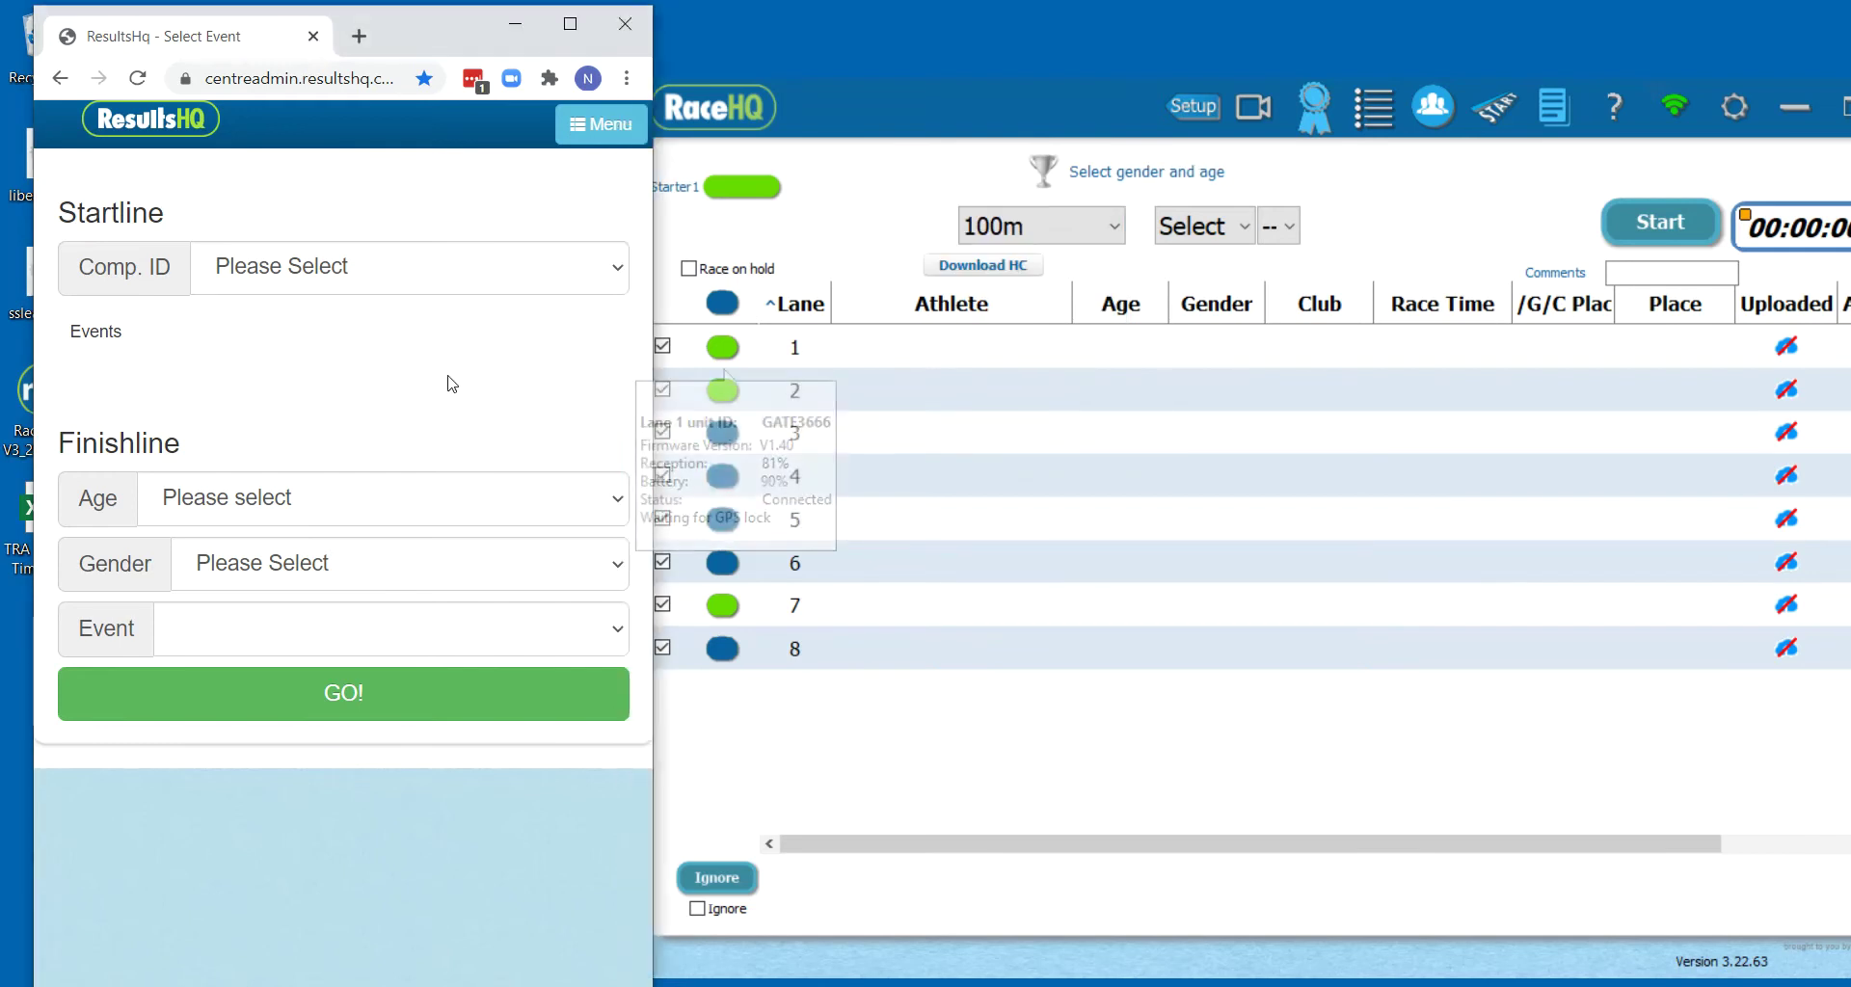
click(386, 276)
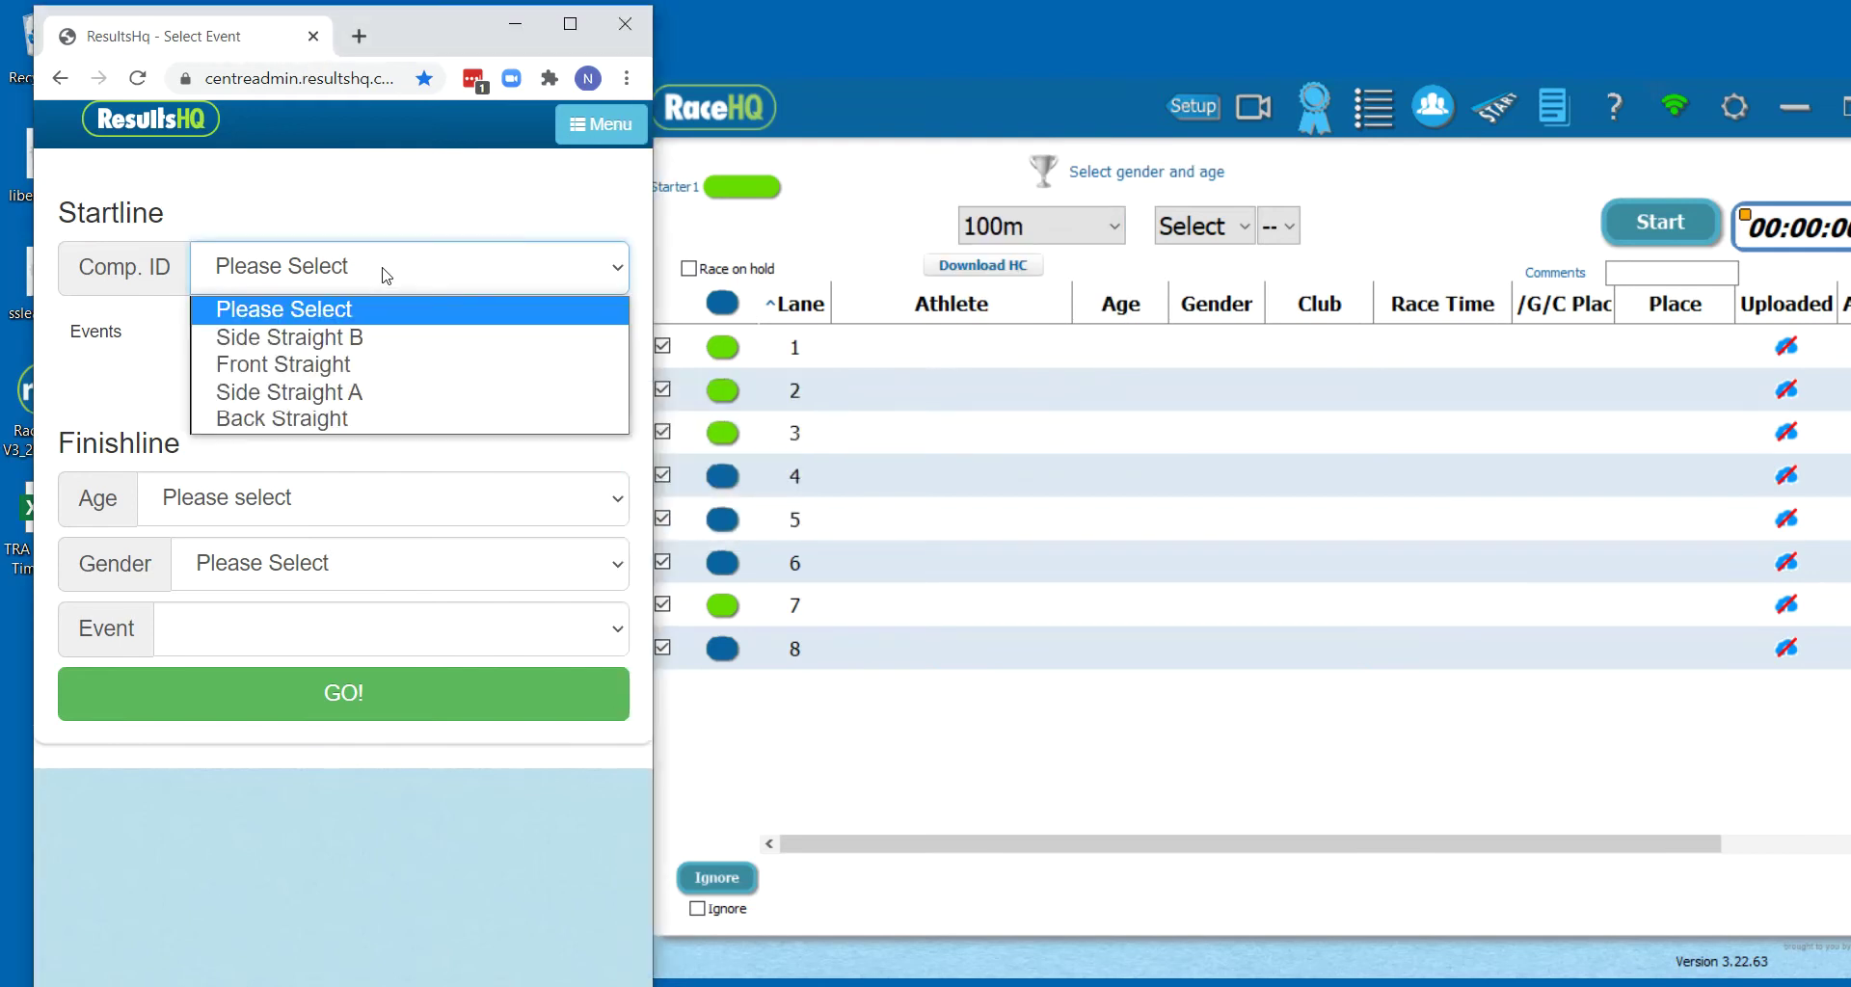
click(369, 367)
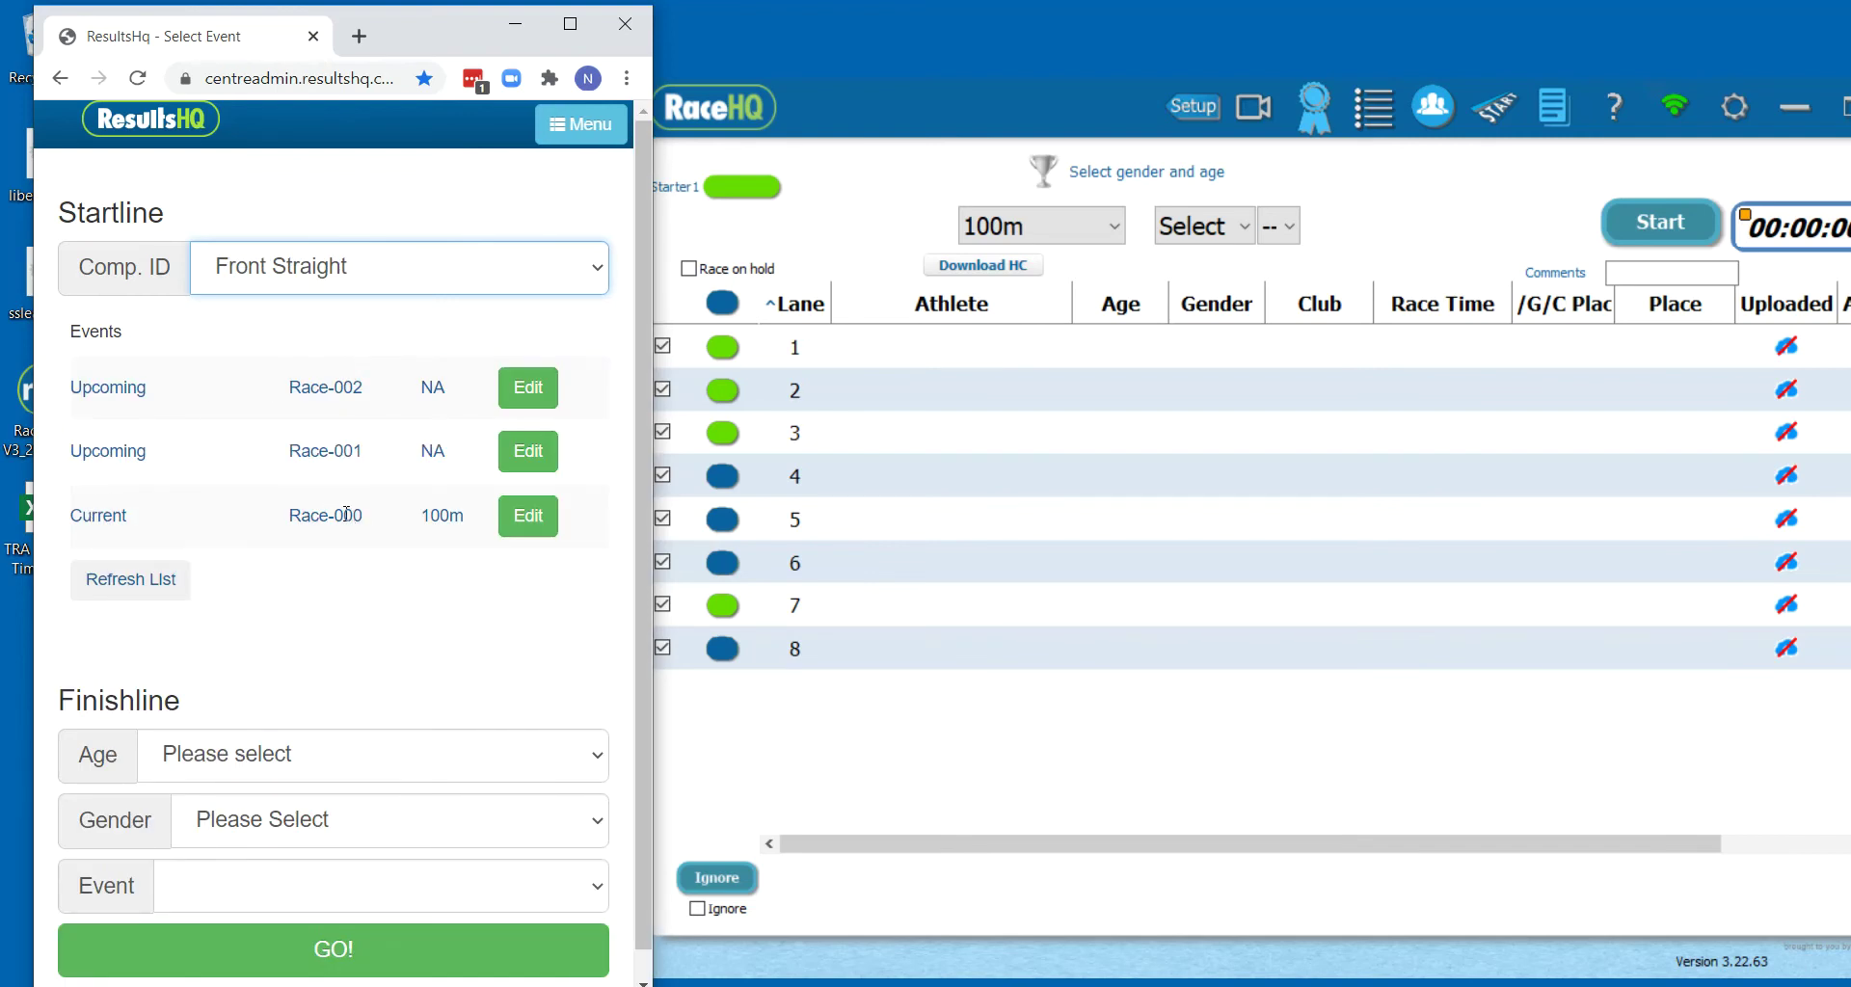
click(1031, 115)
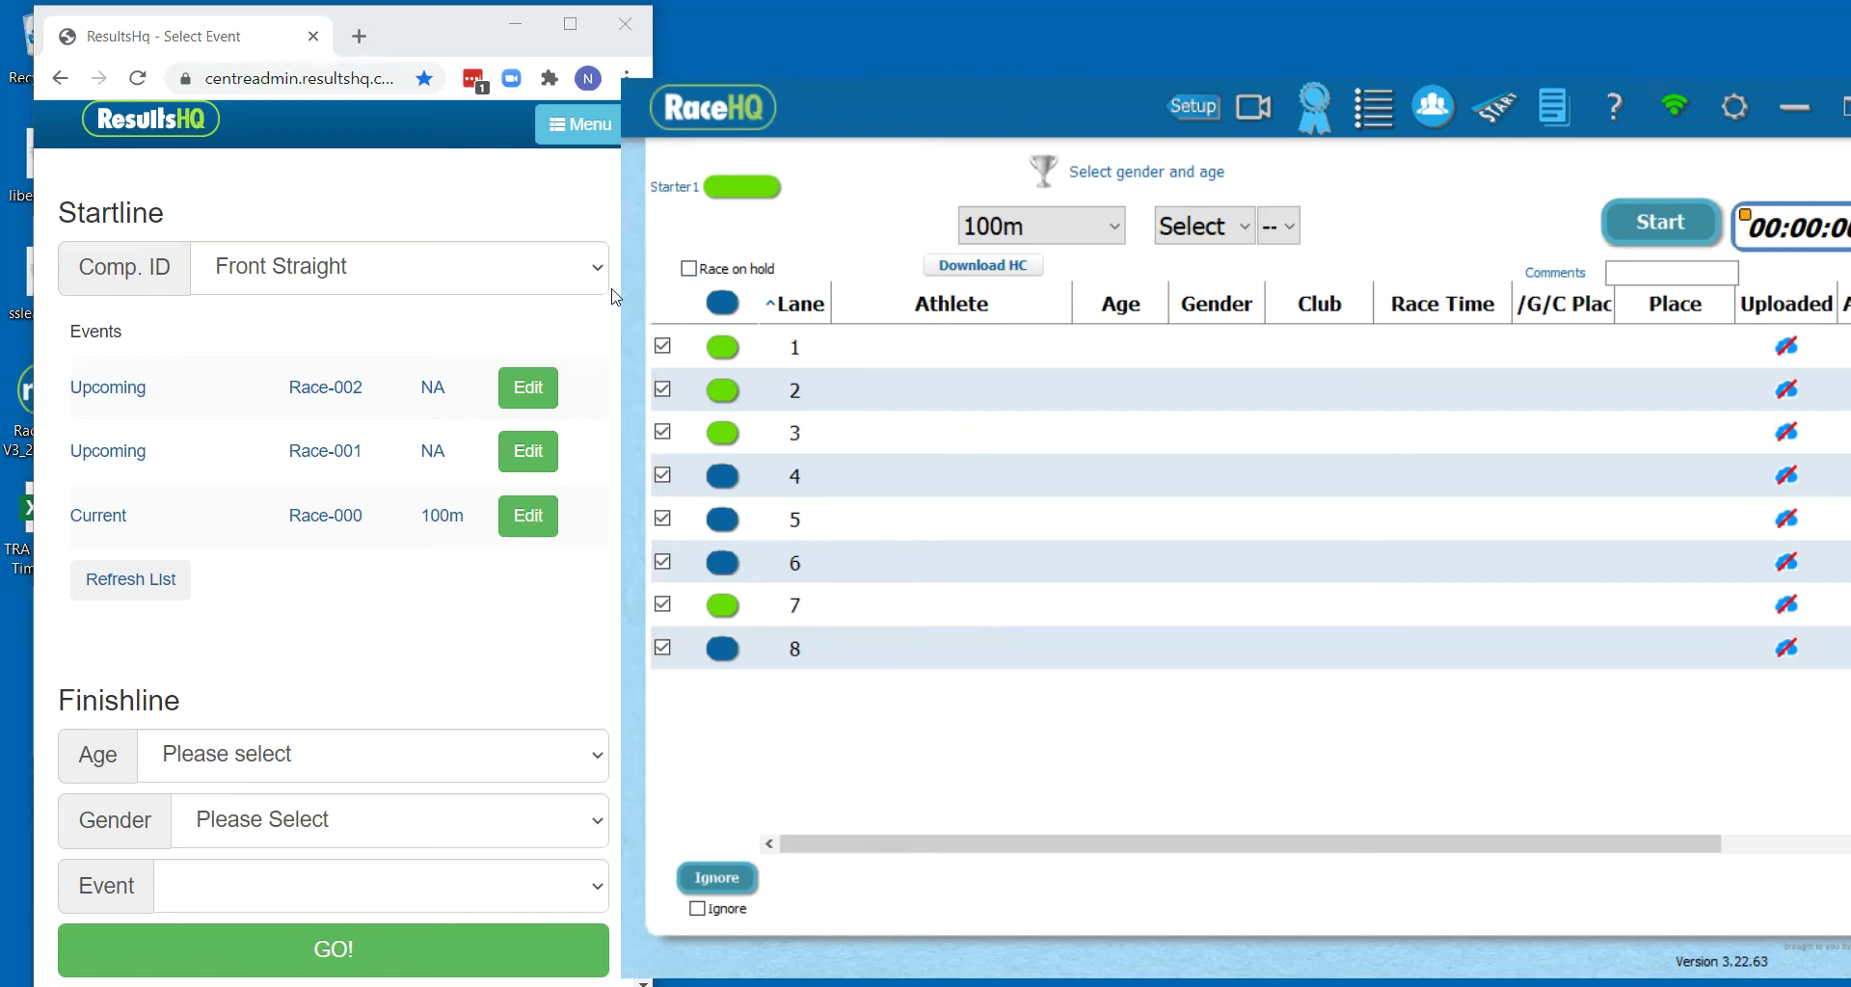
Widen and reposition RaceHQ beside the startline page, shift the browser left, and lengthen the lane table
drag(980, 106, 808, 108)
drag(1769, 181, 1844, 185)
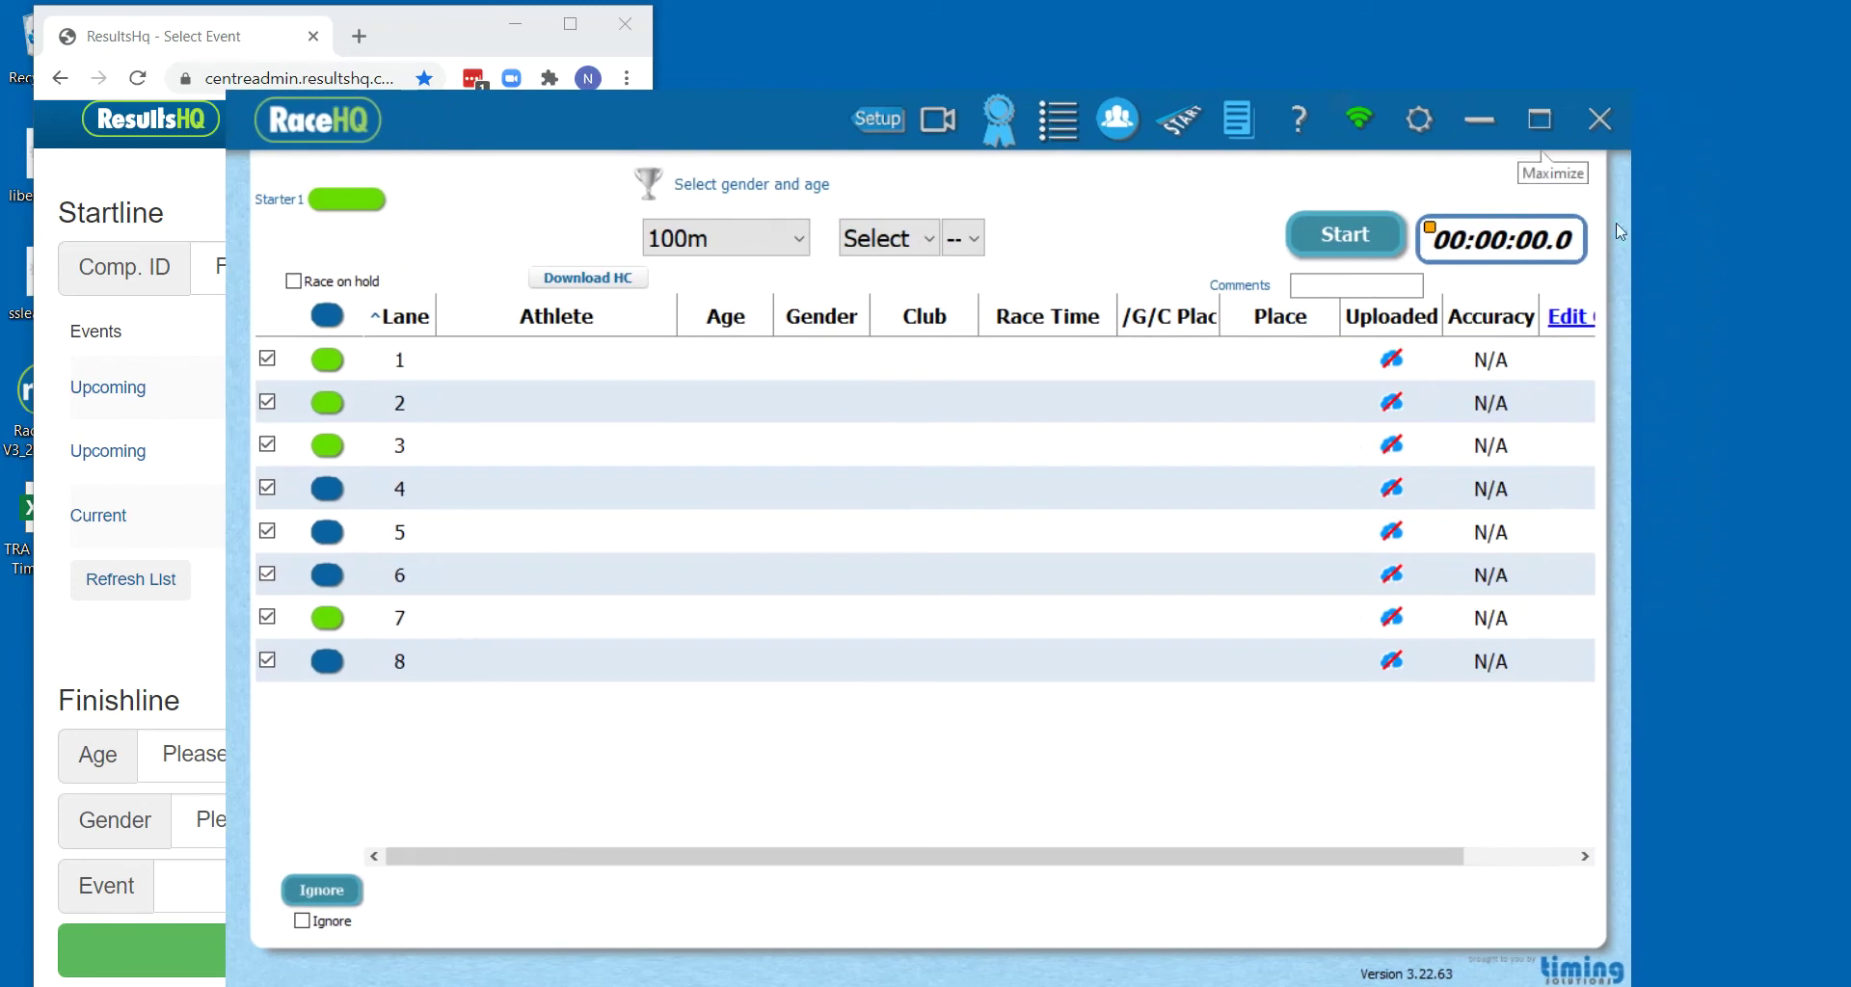
drag(1627, 245, 1067, 272)
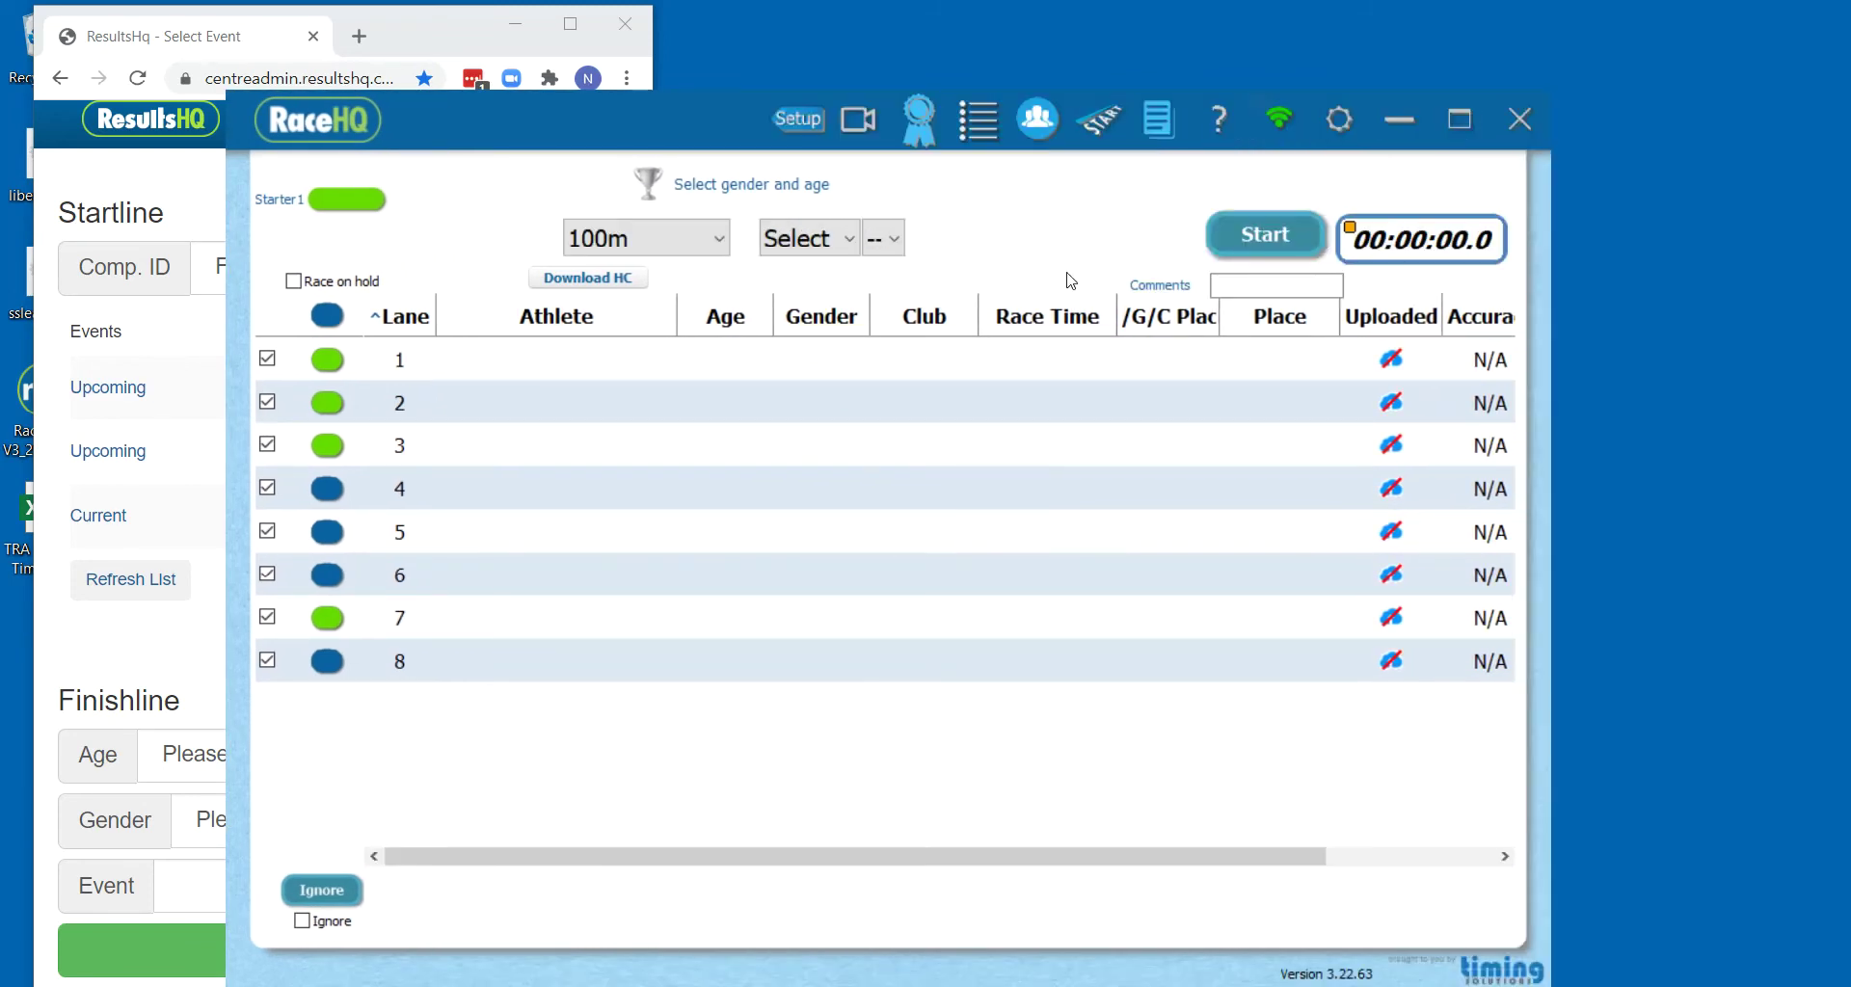
drag(460, 125, 859, 84)
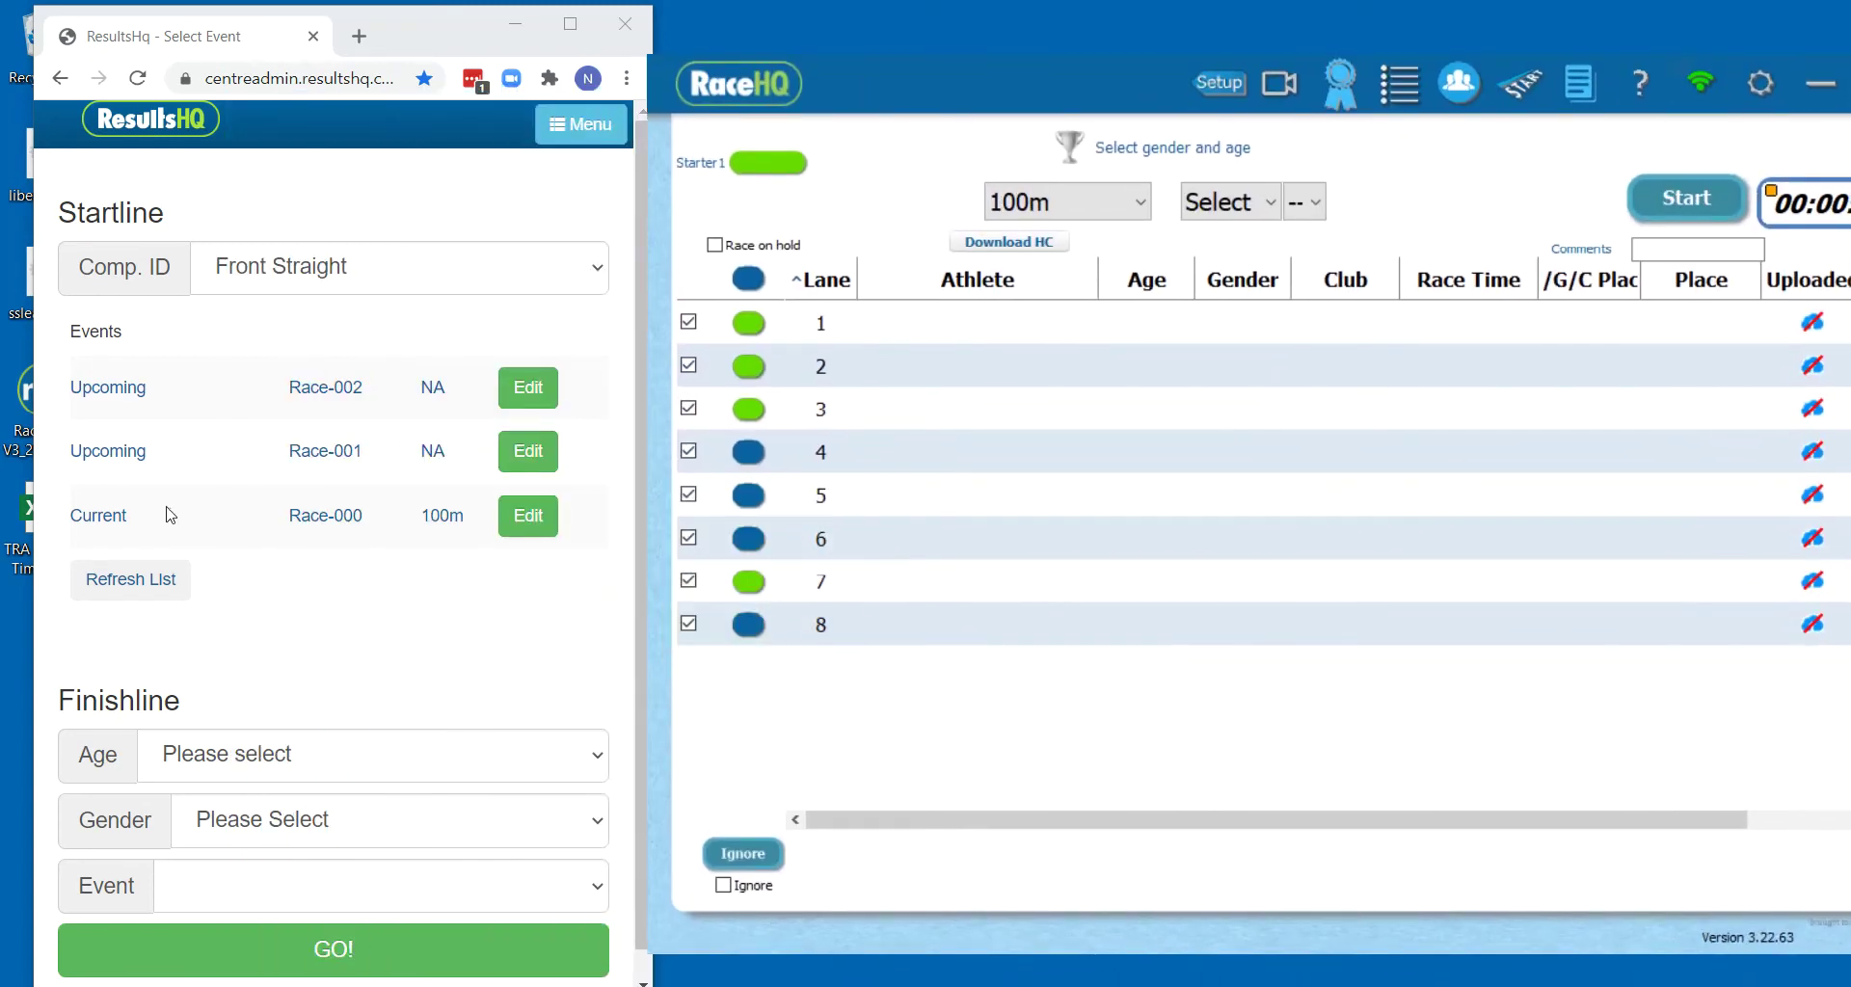
mouse_move(417, 41)
mouse_down()
mouse_move(384, 47)
mouse_move(397, 39)
mouse_up()
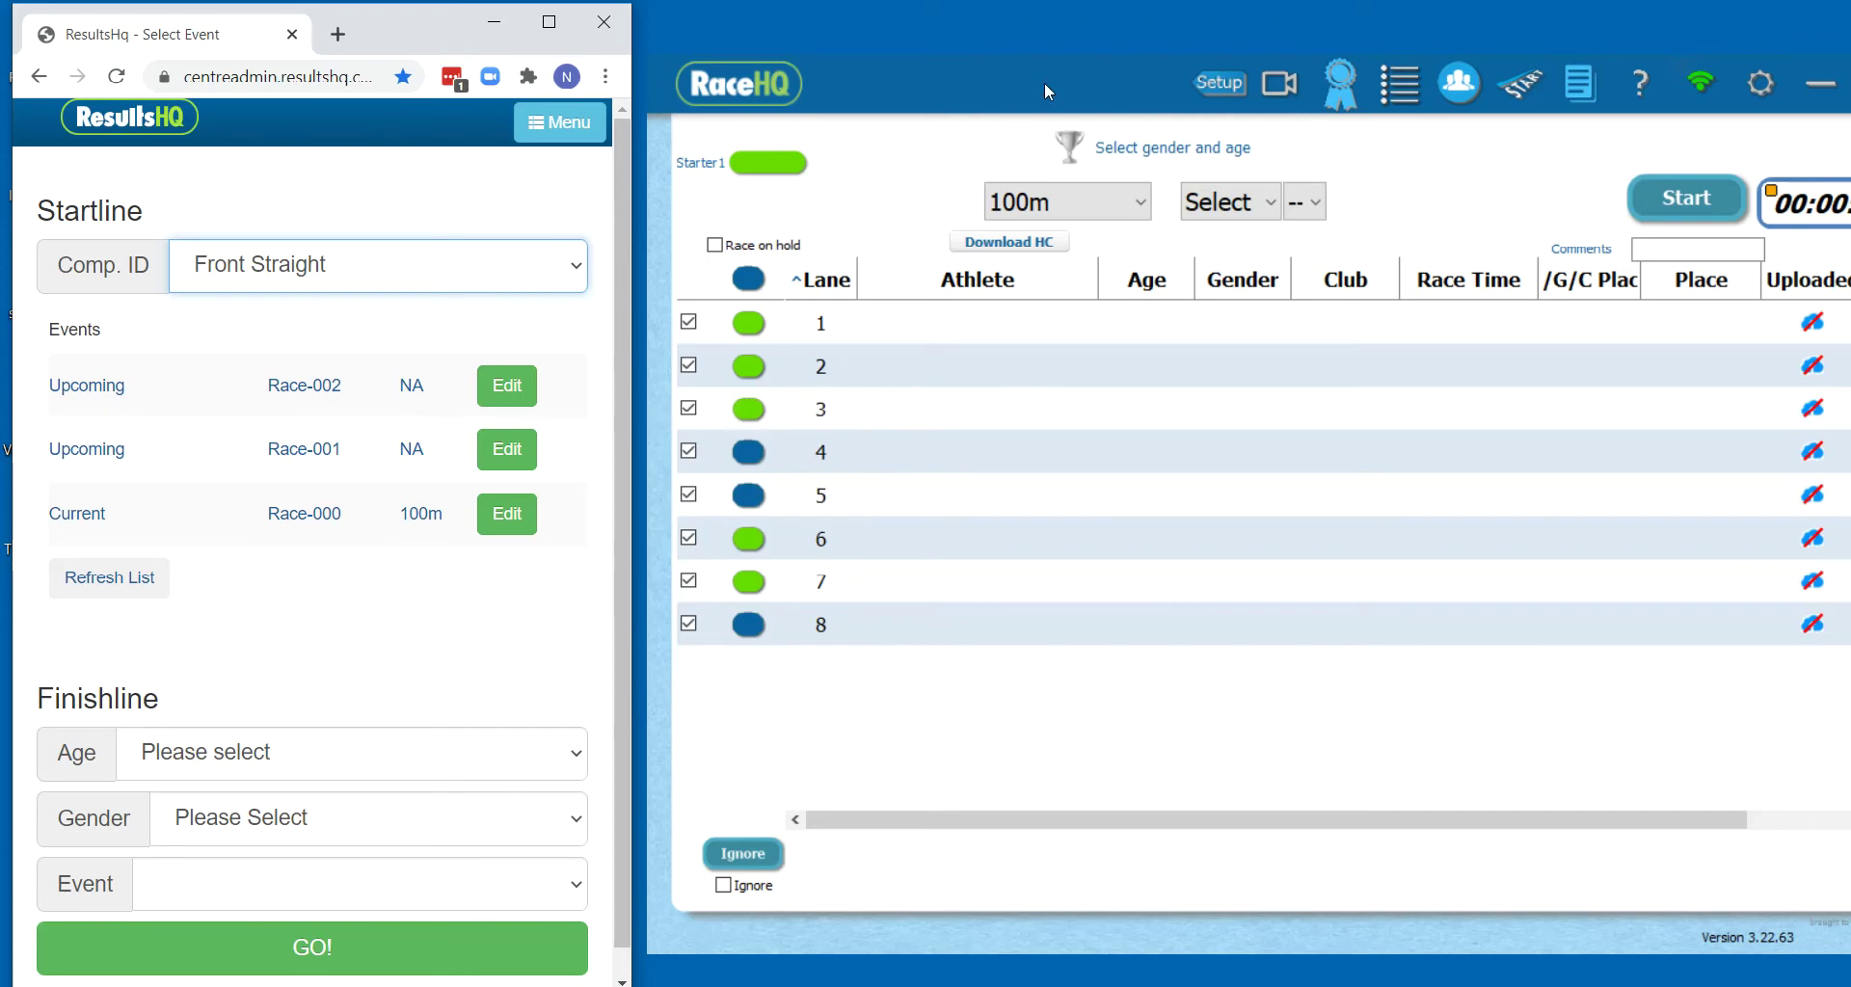
drag(1042, 108, 1034, 58)
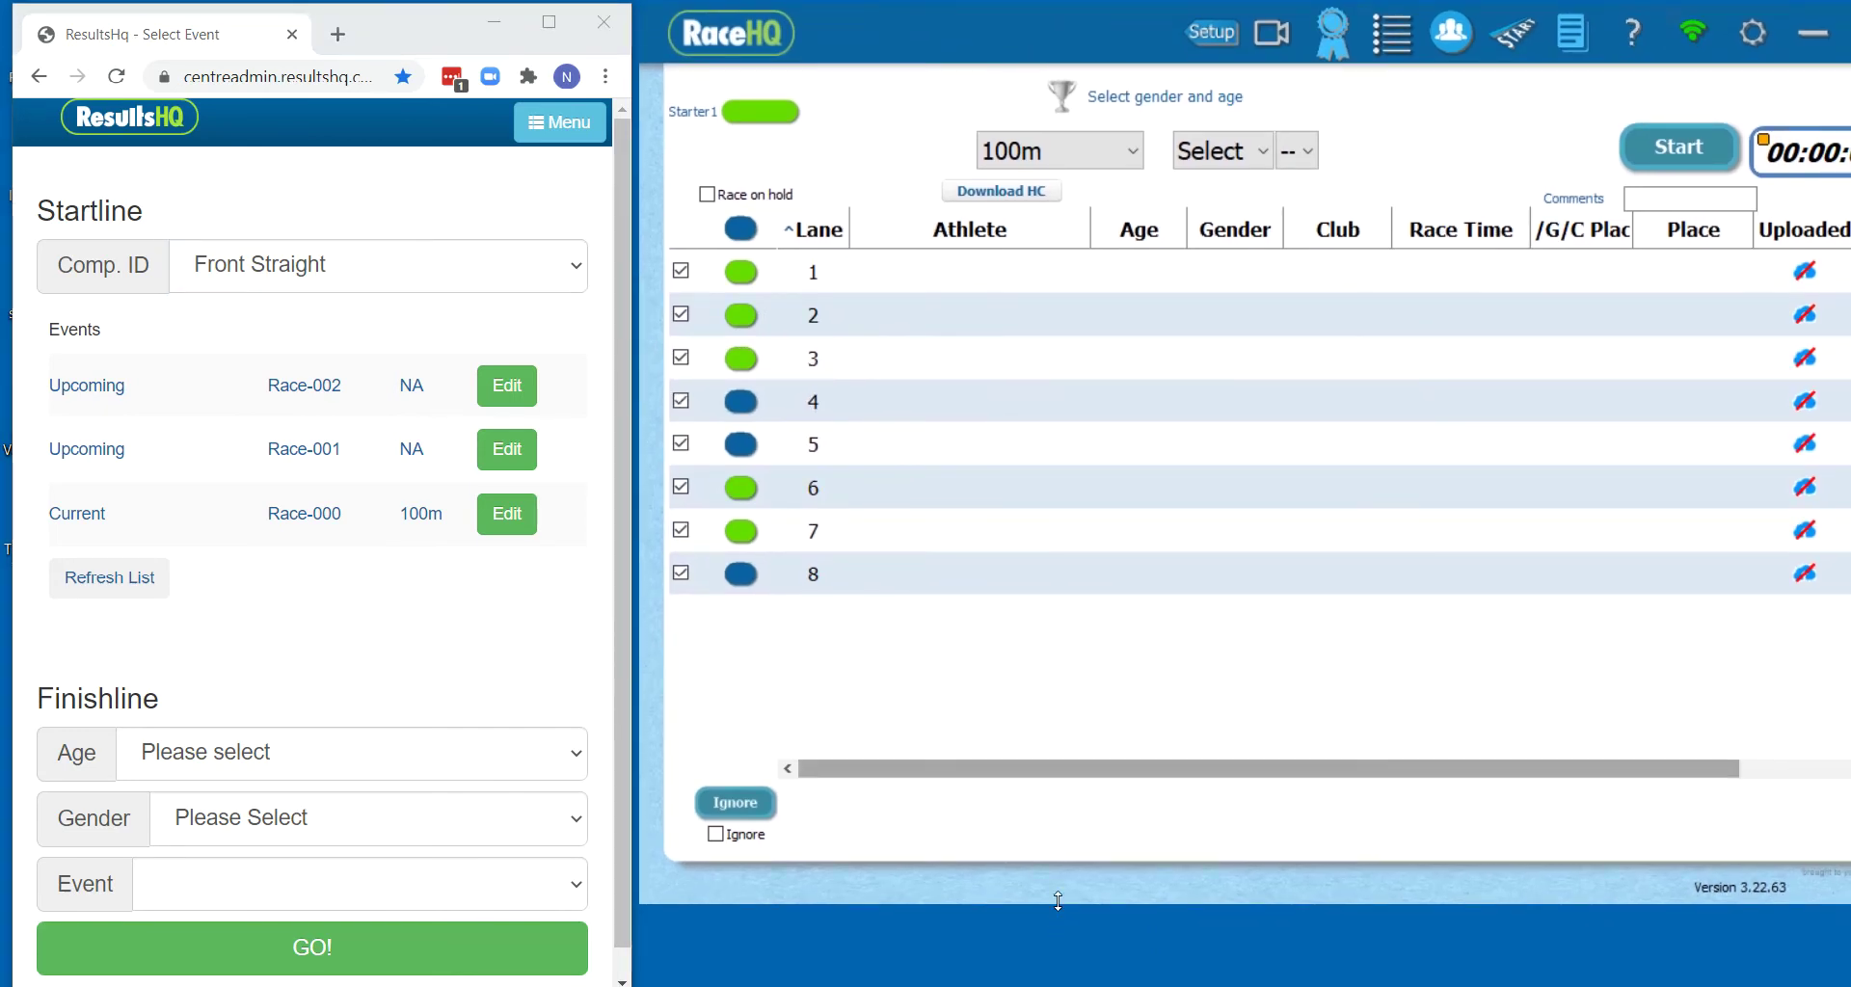
drag(1057, 902, 1057, 986)
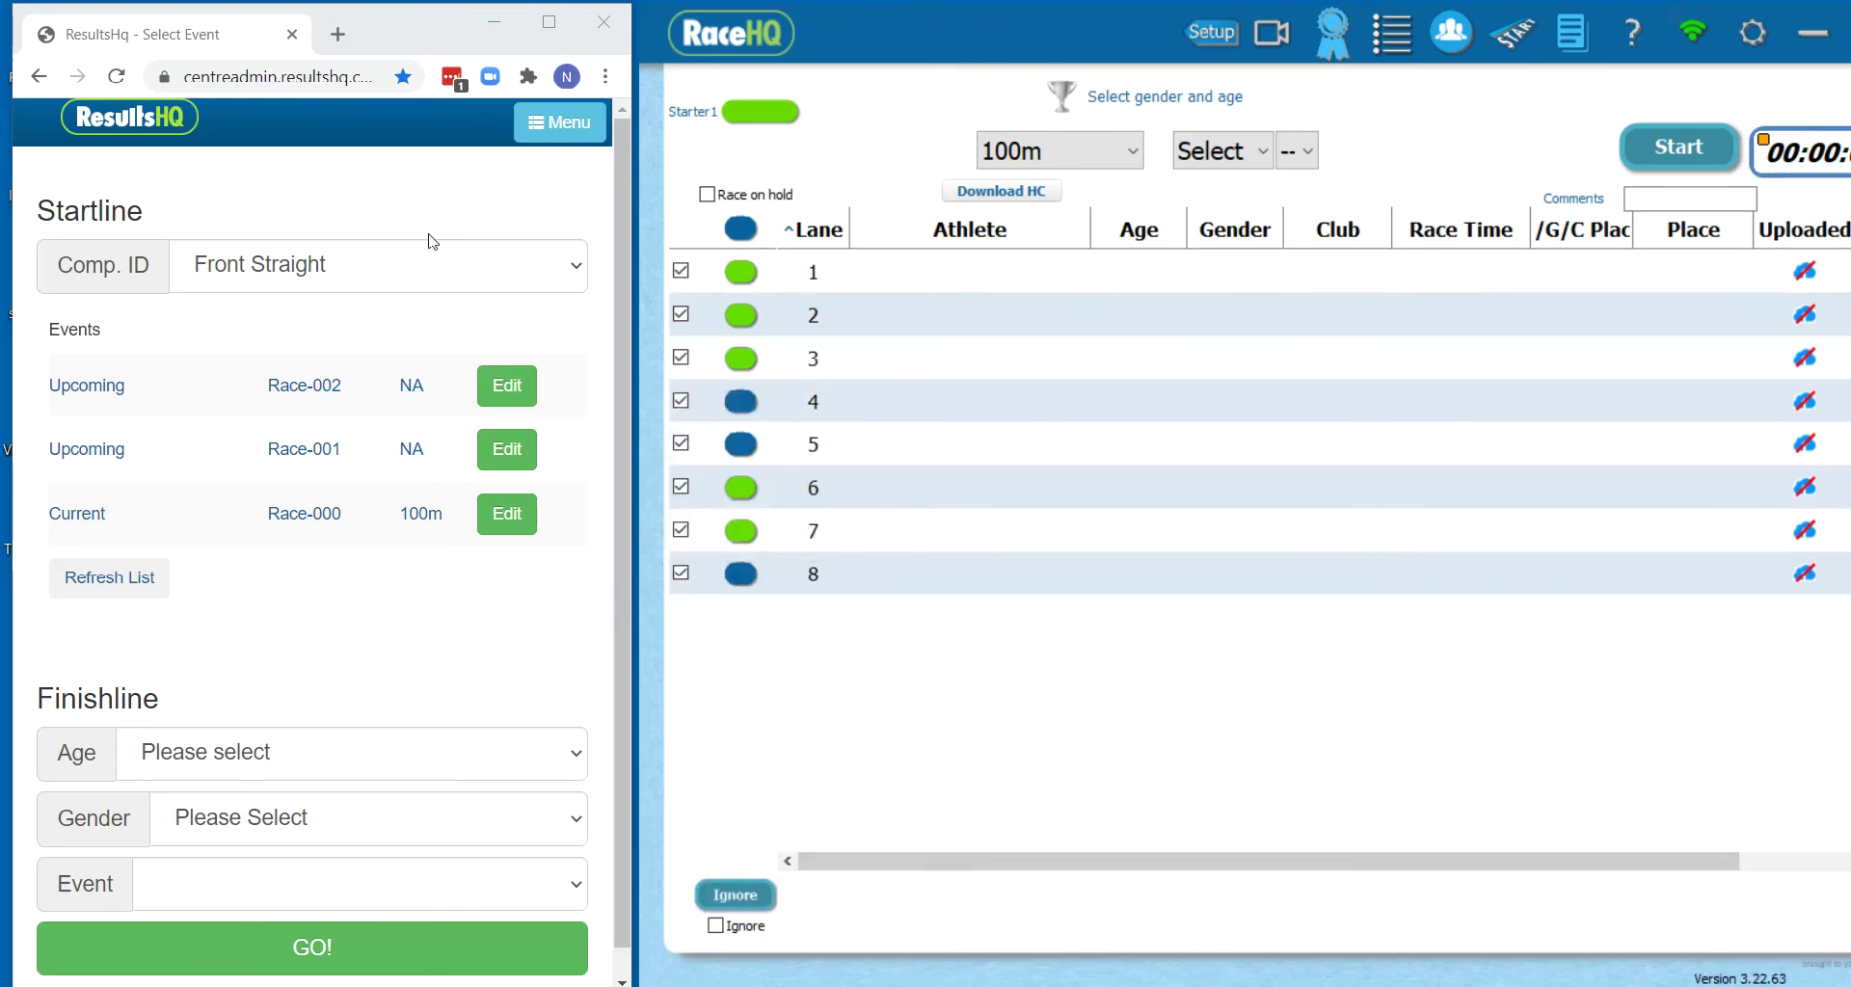
Enter athletes 1 through 8 into lanes 1–8 of Race-000 and save the lanes
click(507, 516)
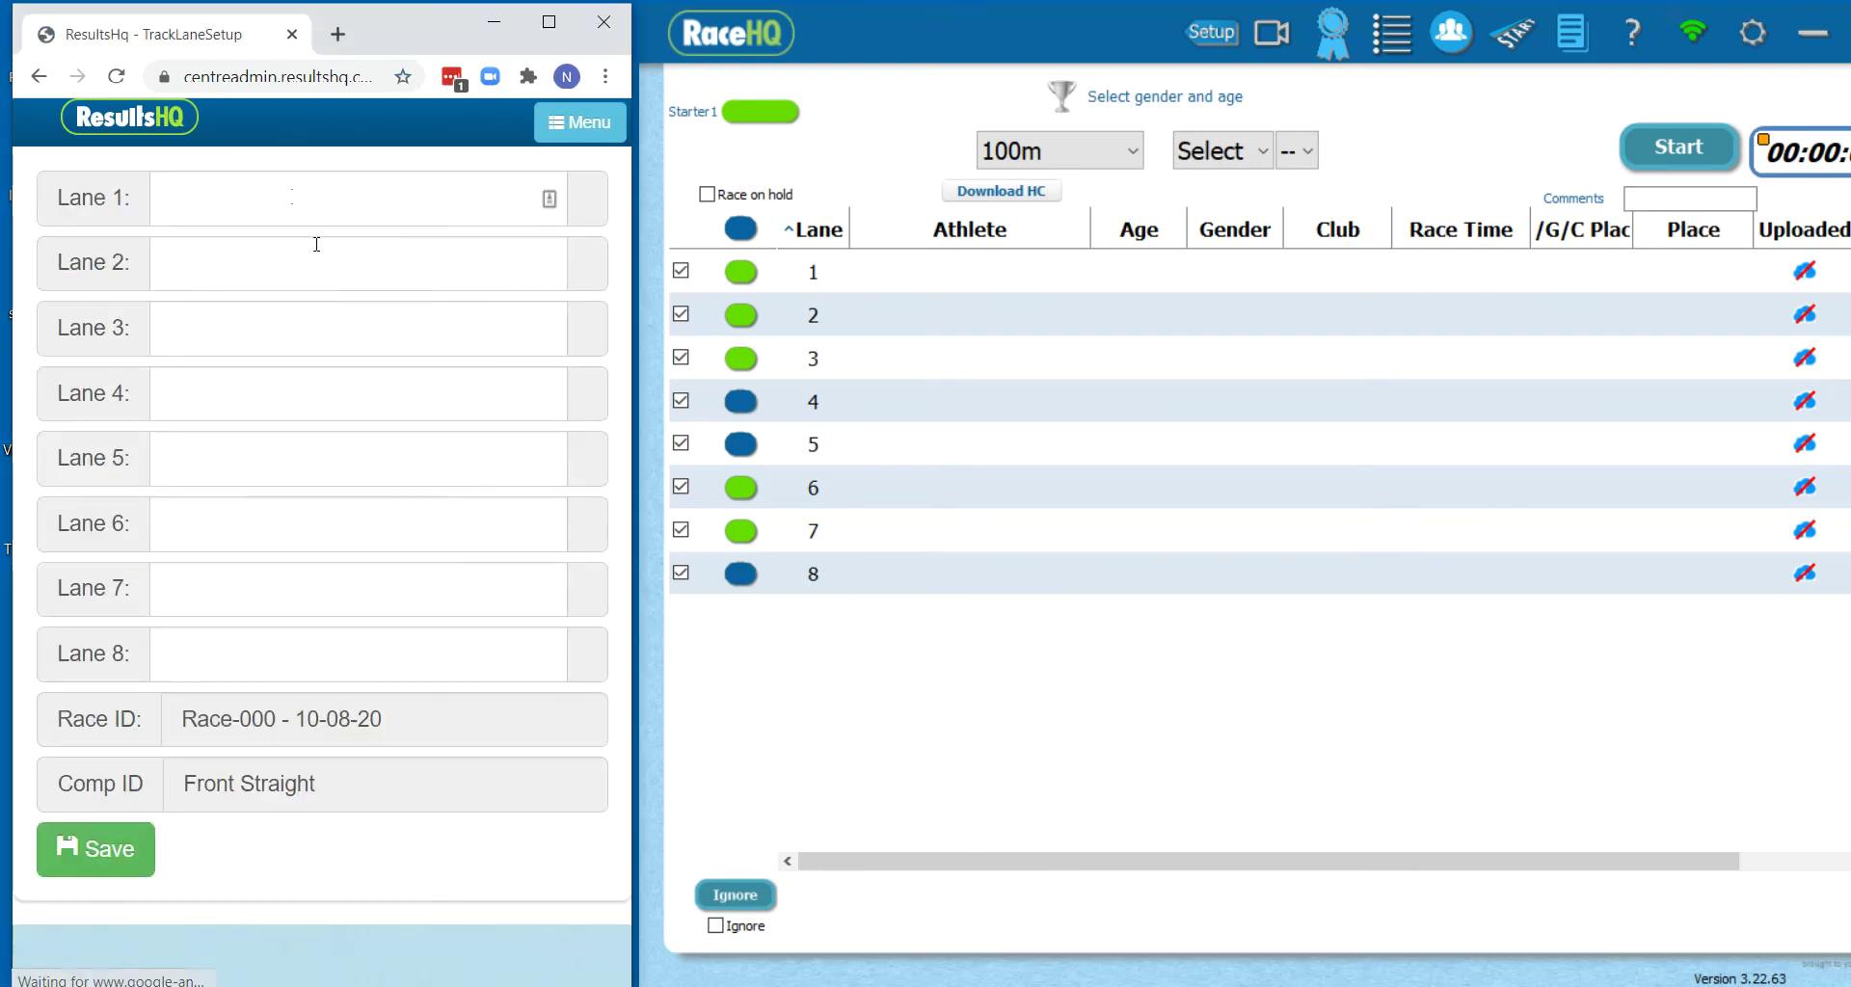
click(290, 212)
text(1)
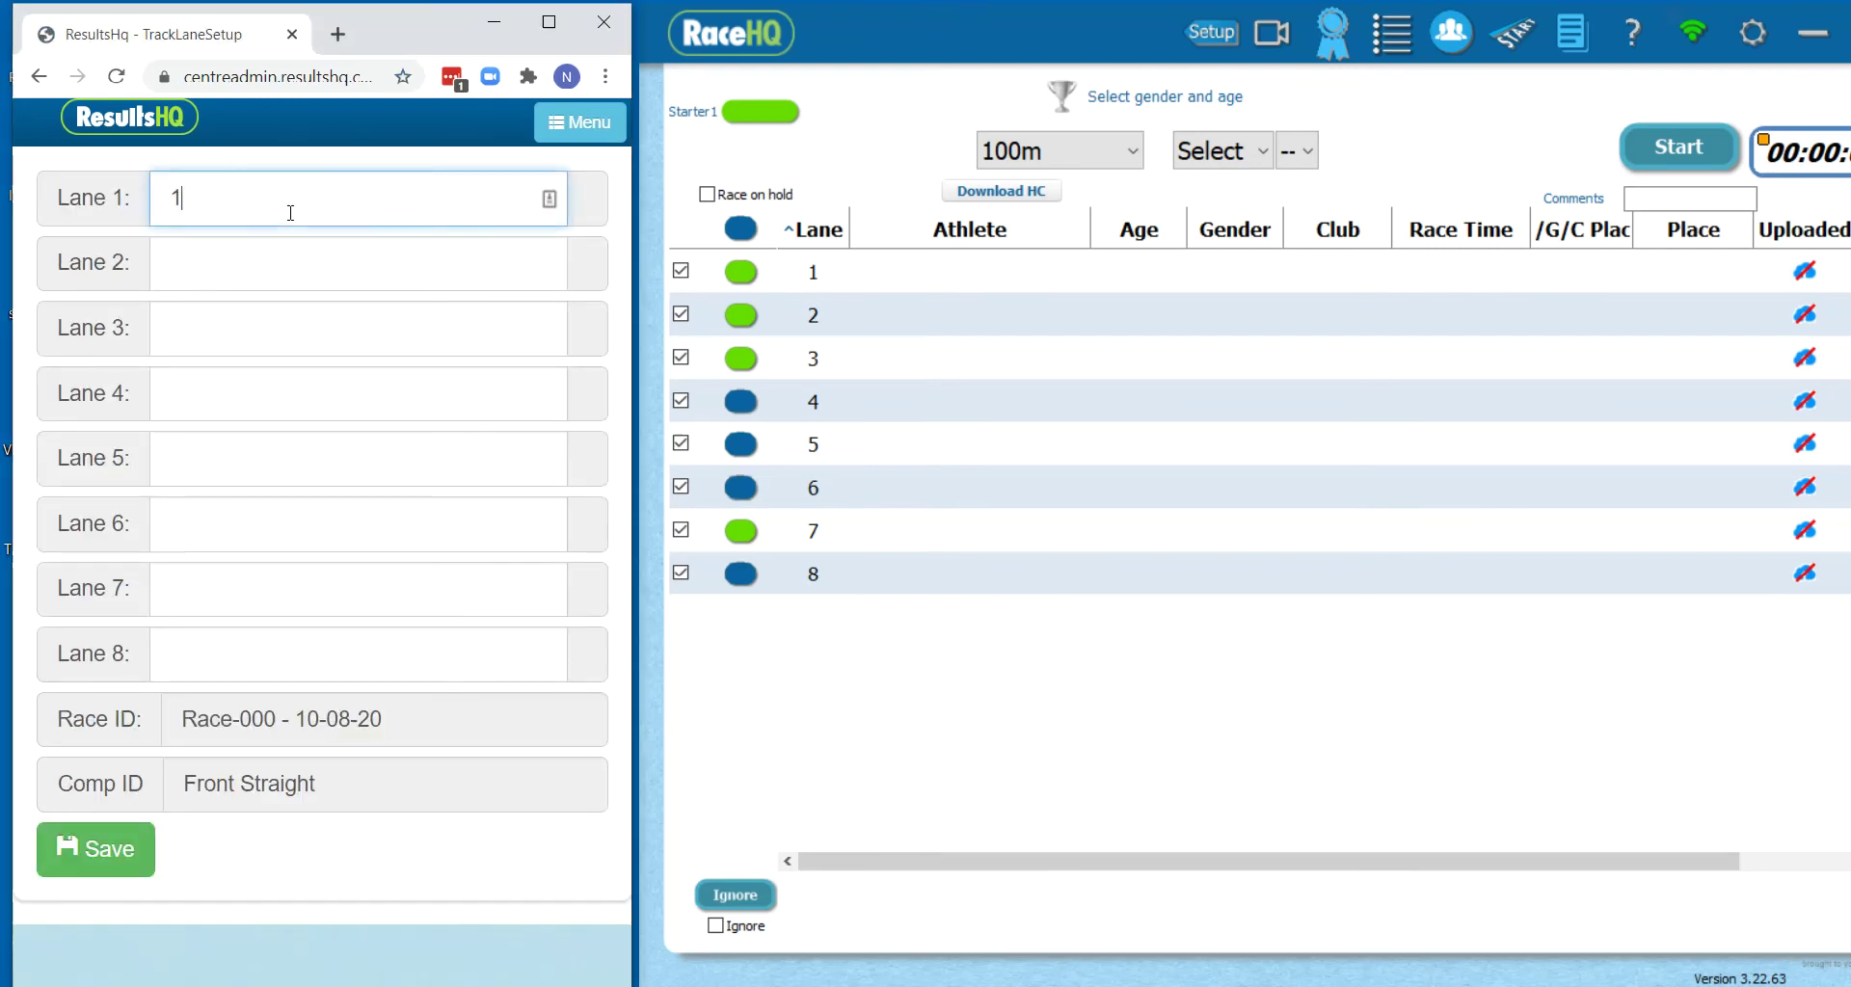
text(234567)
key(BackSpace)
key(BackSpace)
key(BackSpace)
key(BackSpace)
key(BackSpace)
key(Tab)
text(2	3	4	5	6	7)
key(Tab)
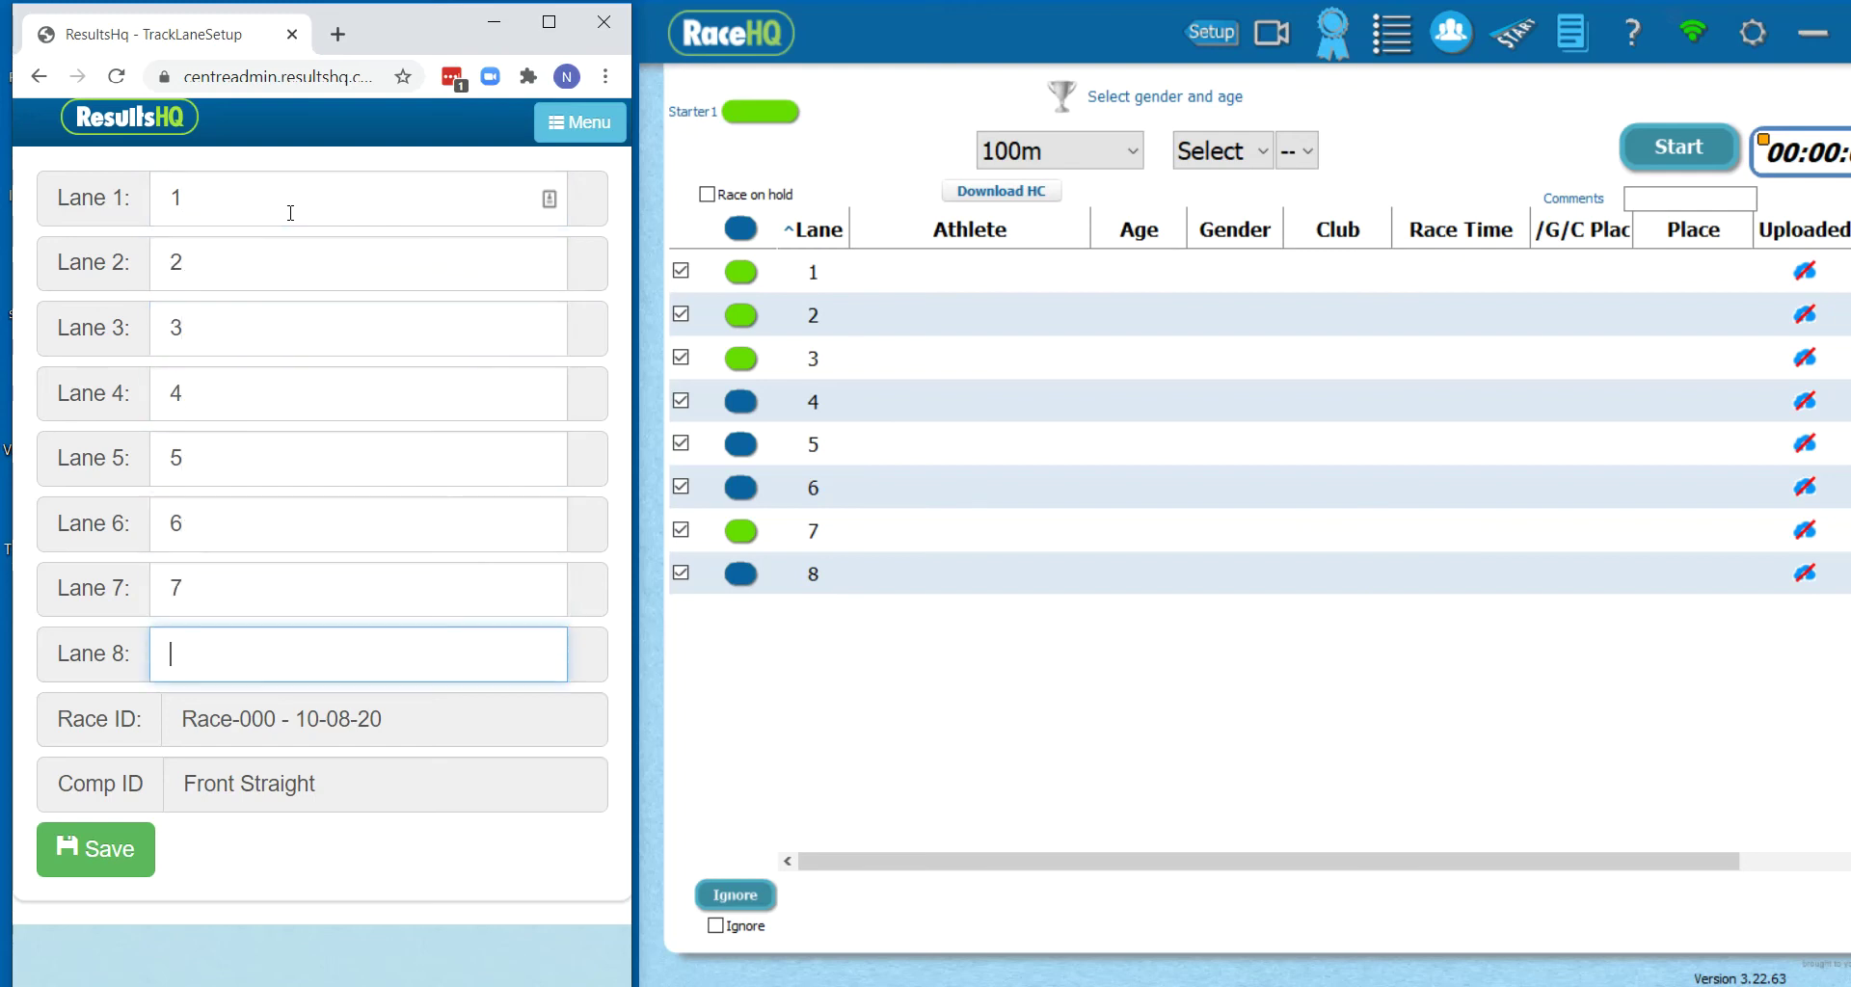
click(101, 861)
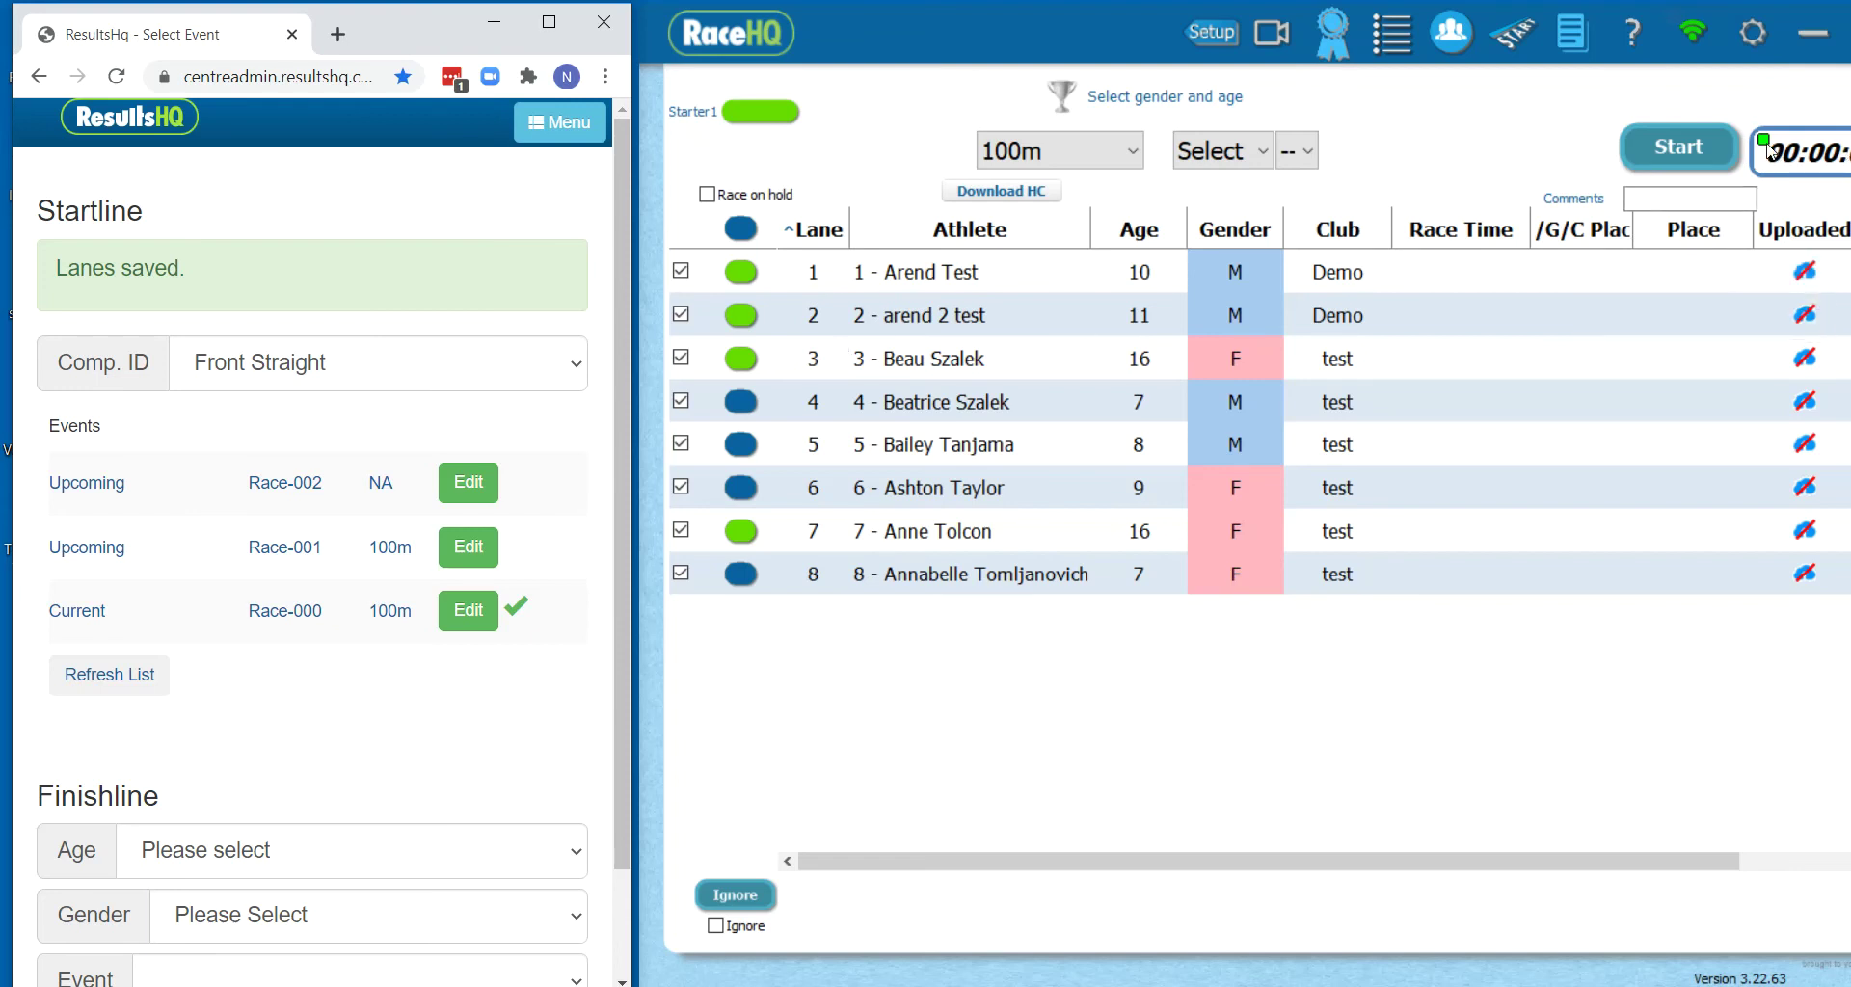
Change Race-000's lane 1 athlete from 1 to 11 and save the startline again
drag(1101, 25, 1040, 27)
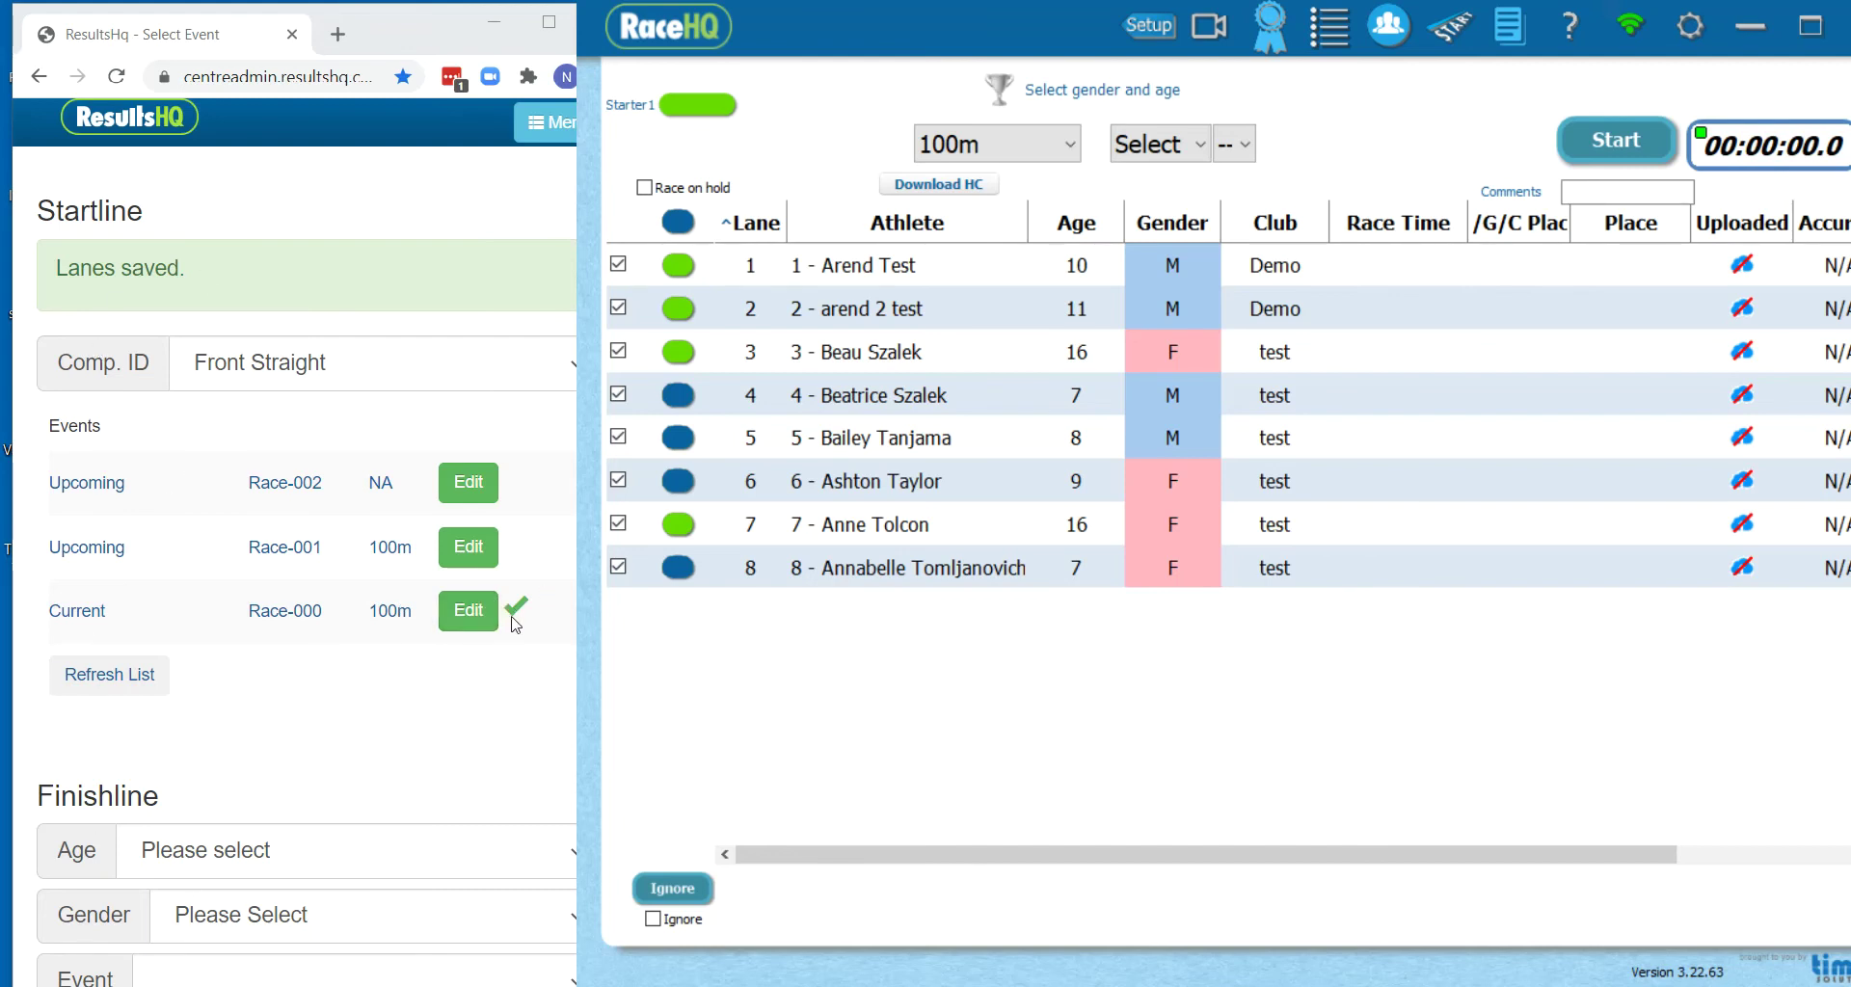
click(473, 625)
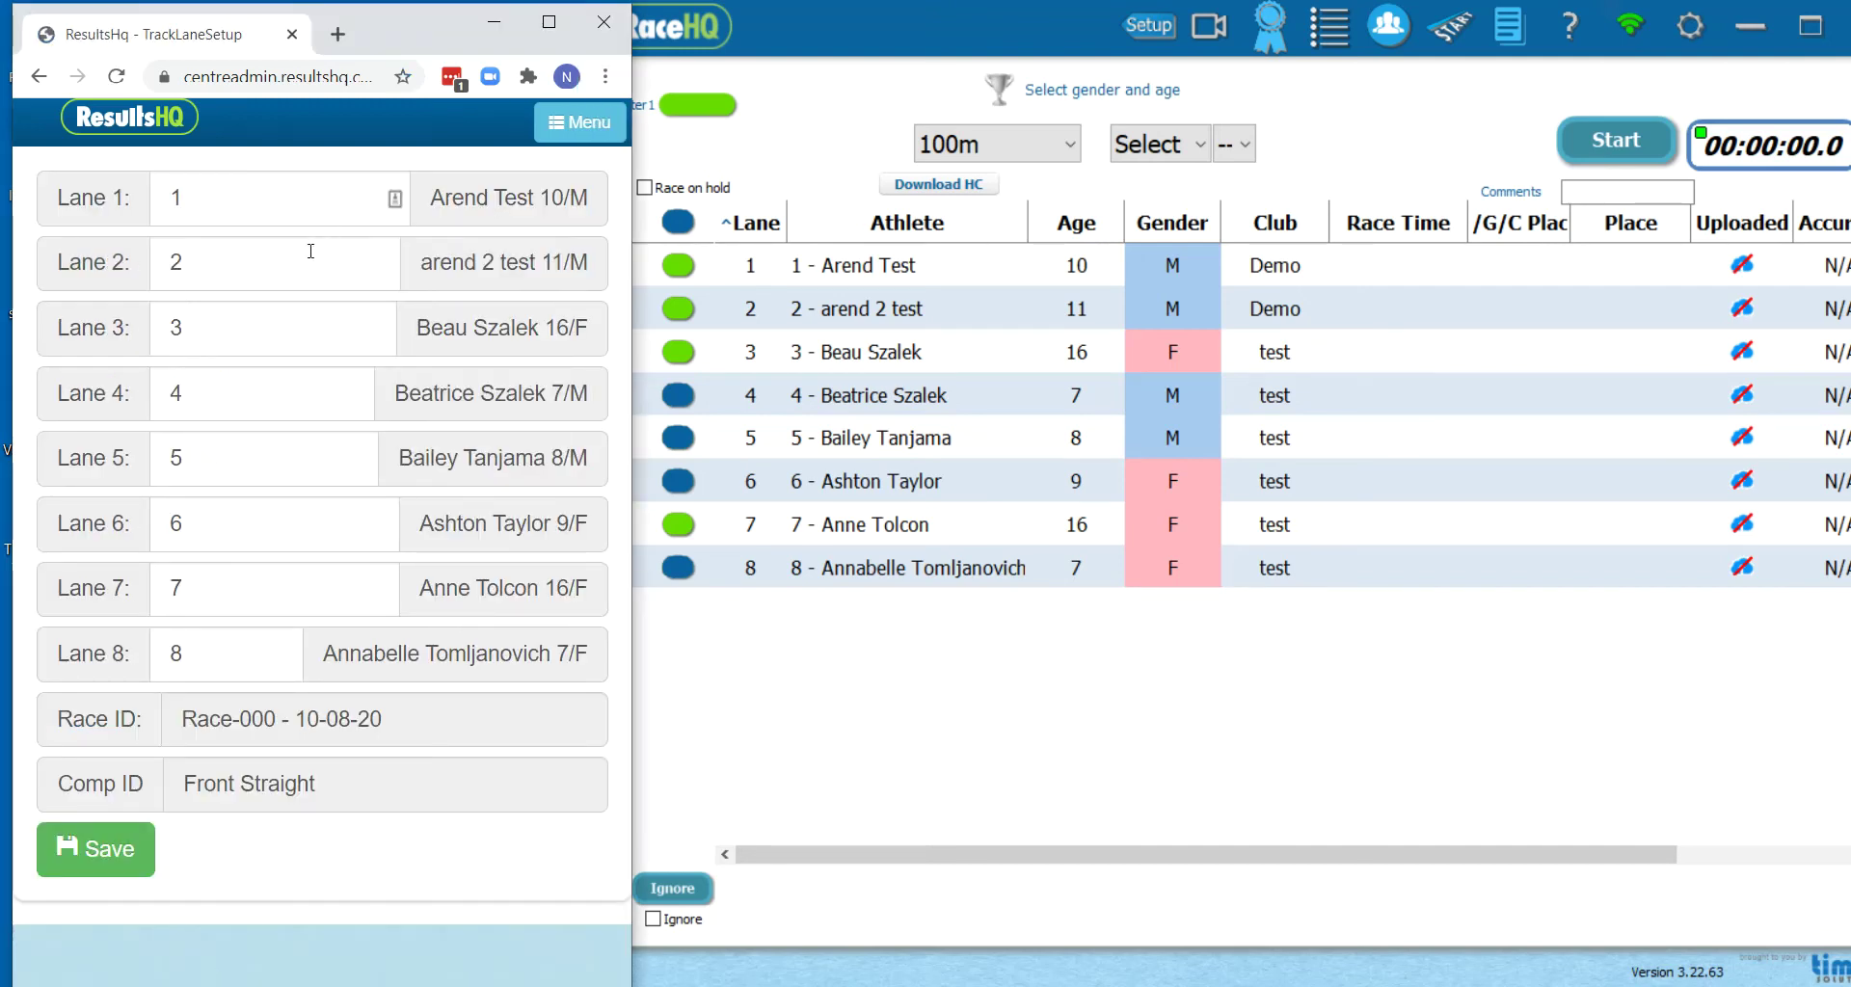
click(250, 197)
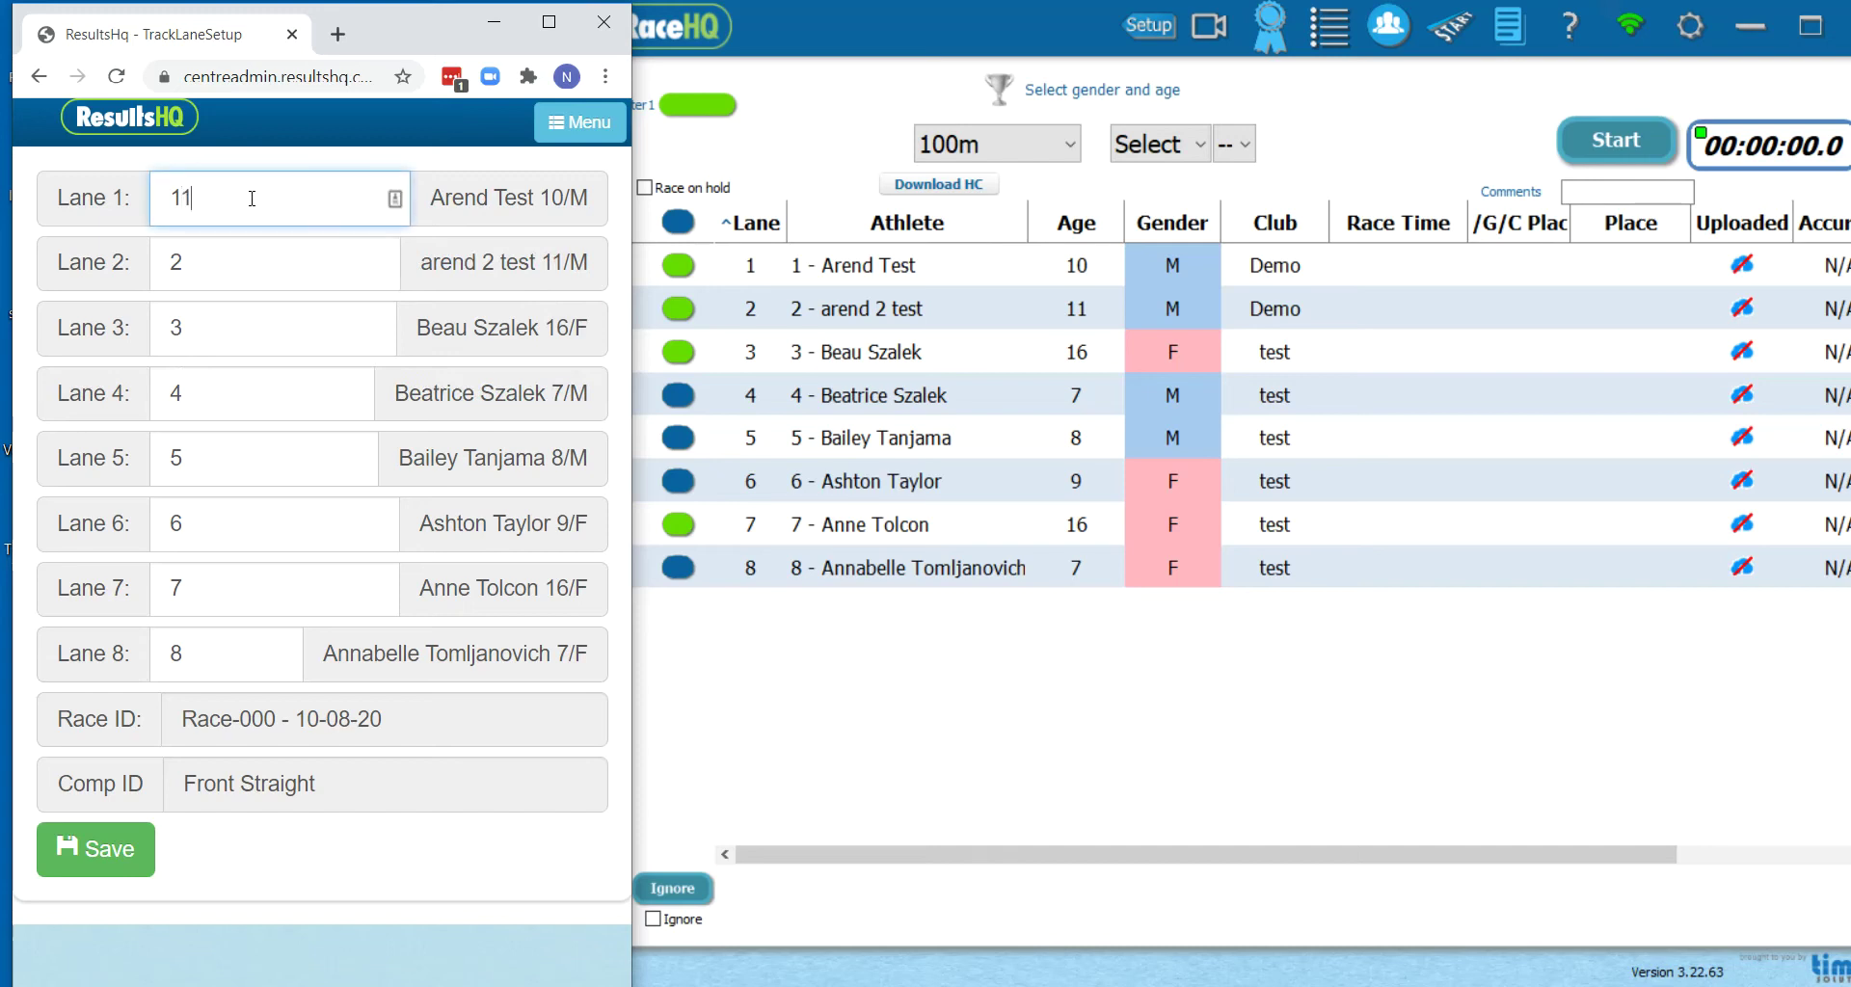
text(1)
click(95, 850)
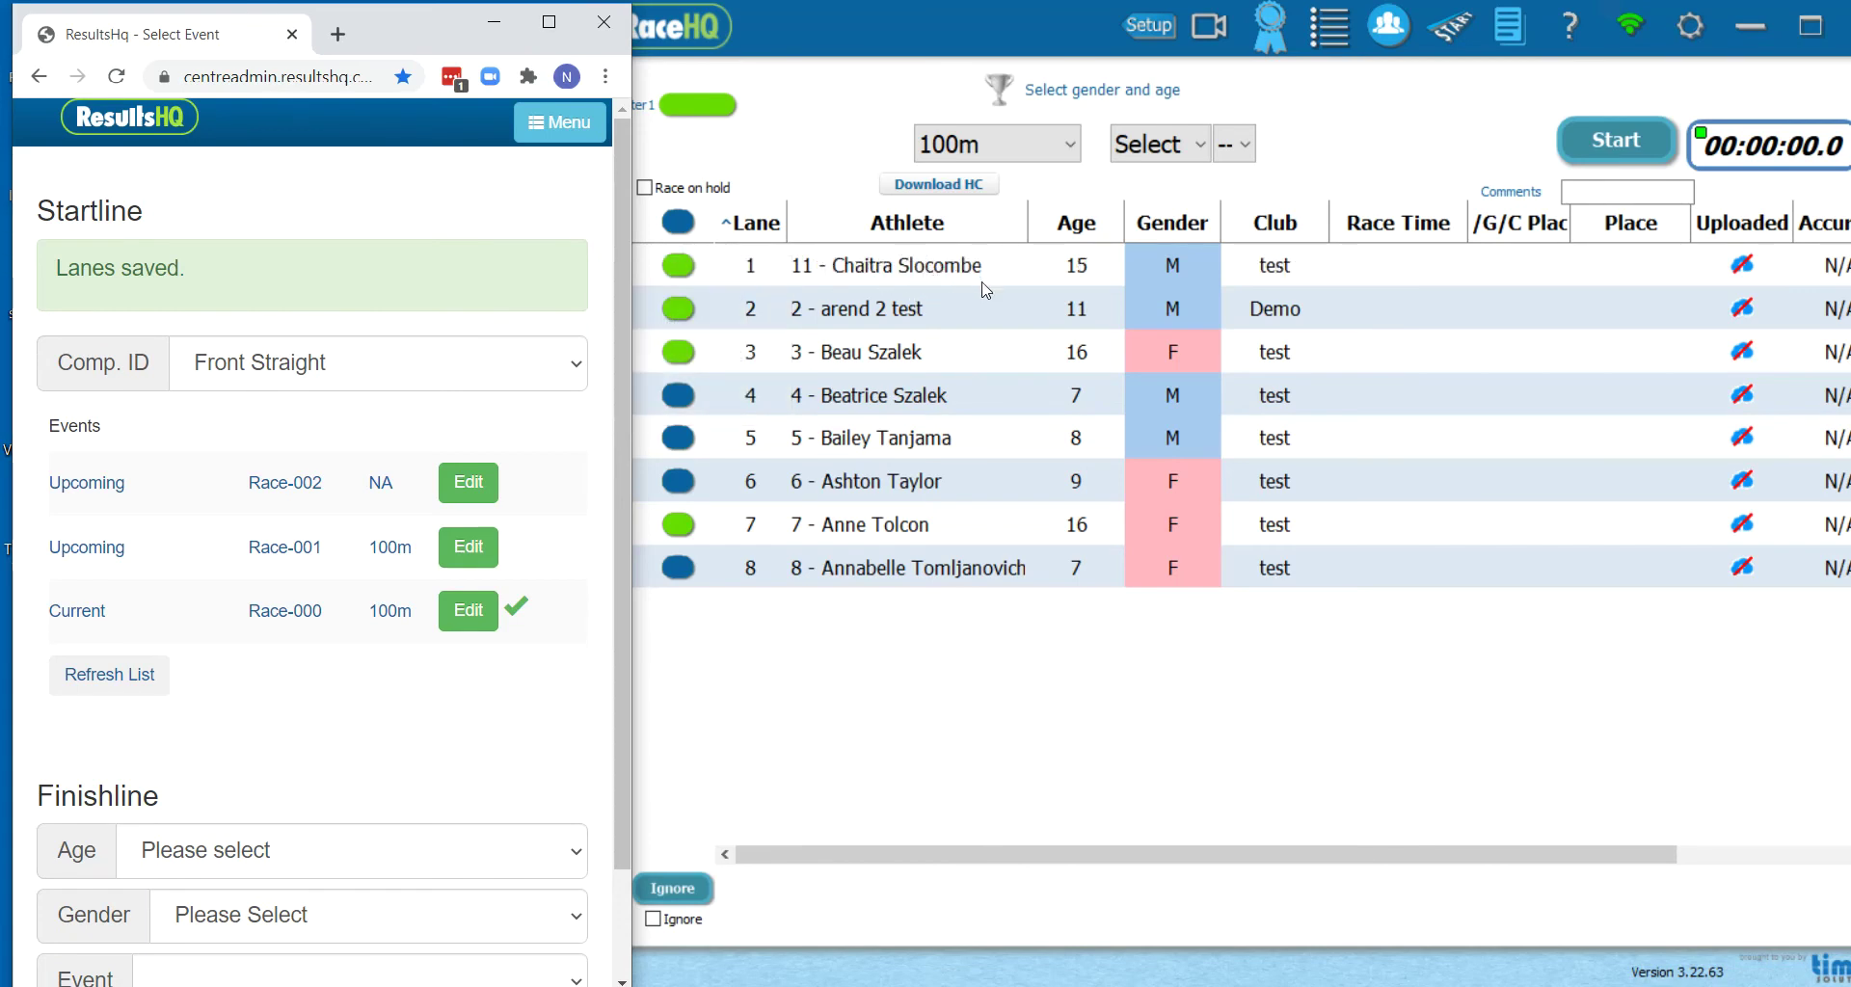
Open Race-001's lane setup and enter athletes 20, 21, 22, 23 in lanes 1–4
click(468, 547)
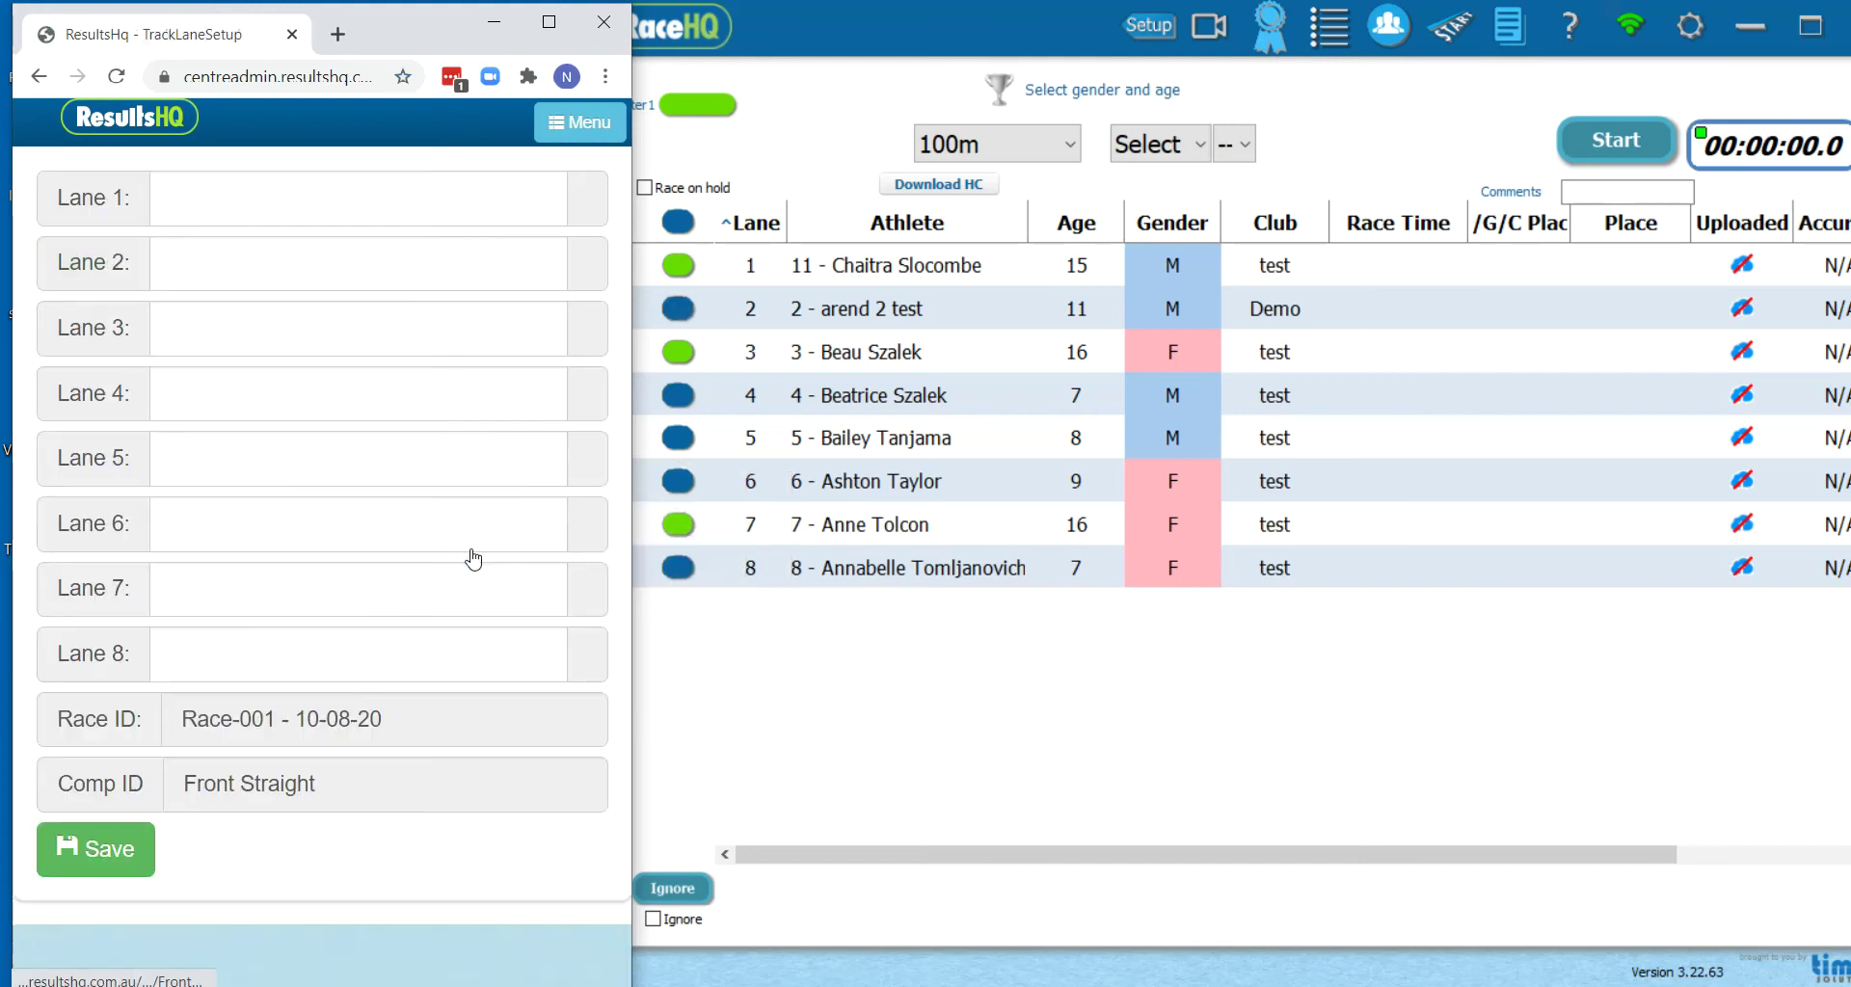
click(387, 200)
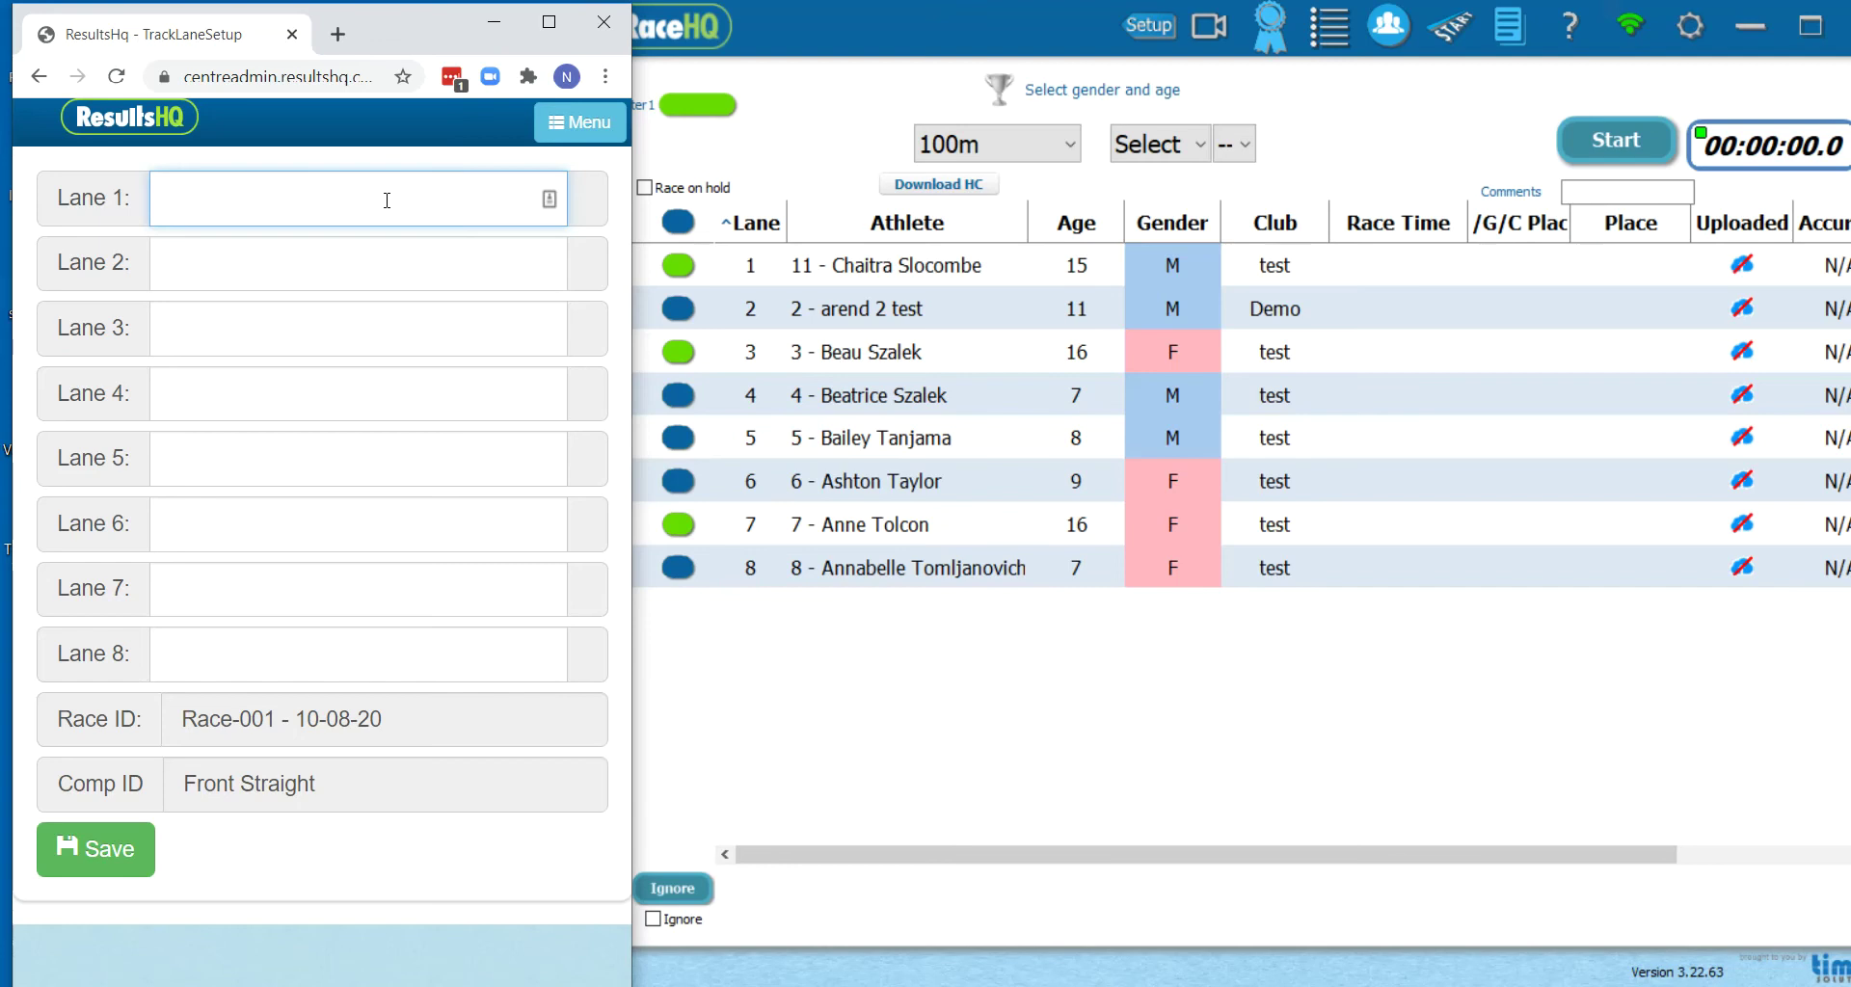
text(20)
key(Tab)
text(21)
key(Tab)
text(22)
key(Tab)
text(23)
Fill lanes 5–8 with athletes 24–27, save Race-001, and open Race-002's lane setup
key(Tab)
text(24)
key(Tab)
text(25)
key(Tab)
text(26)
key(Tab)
text(27)
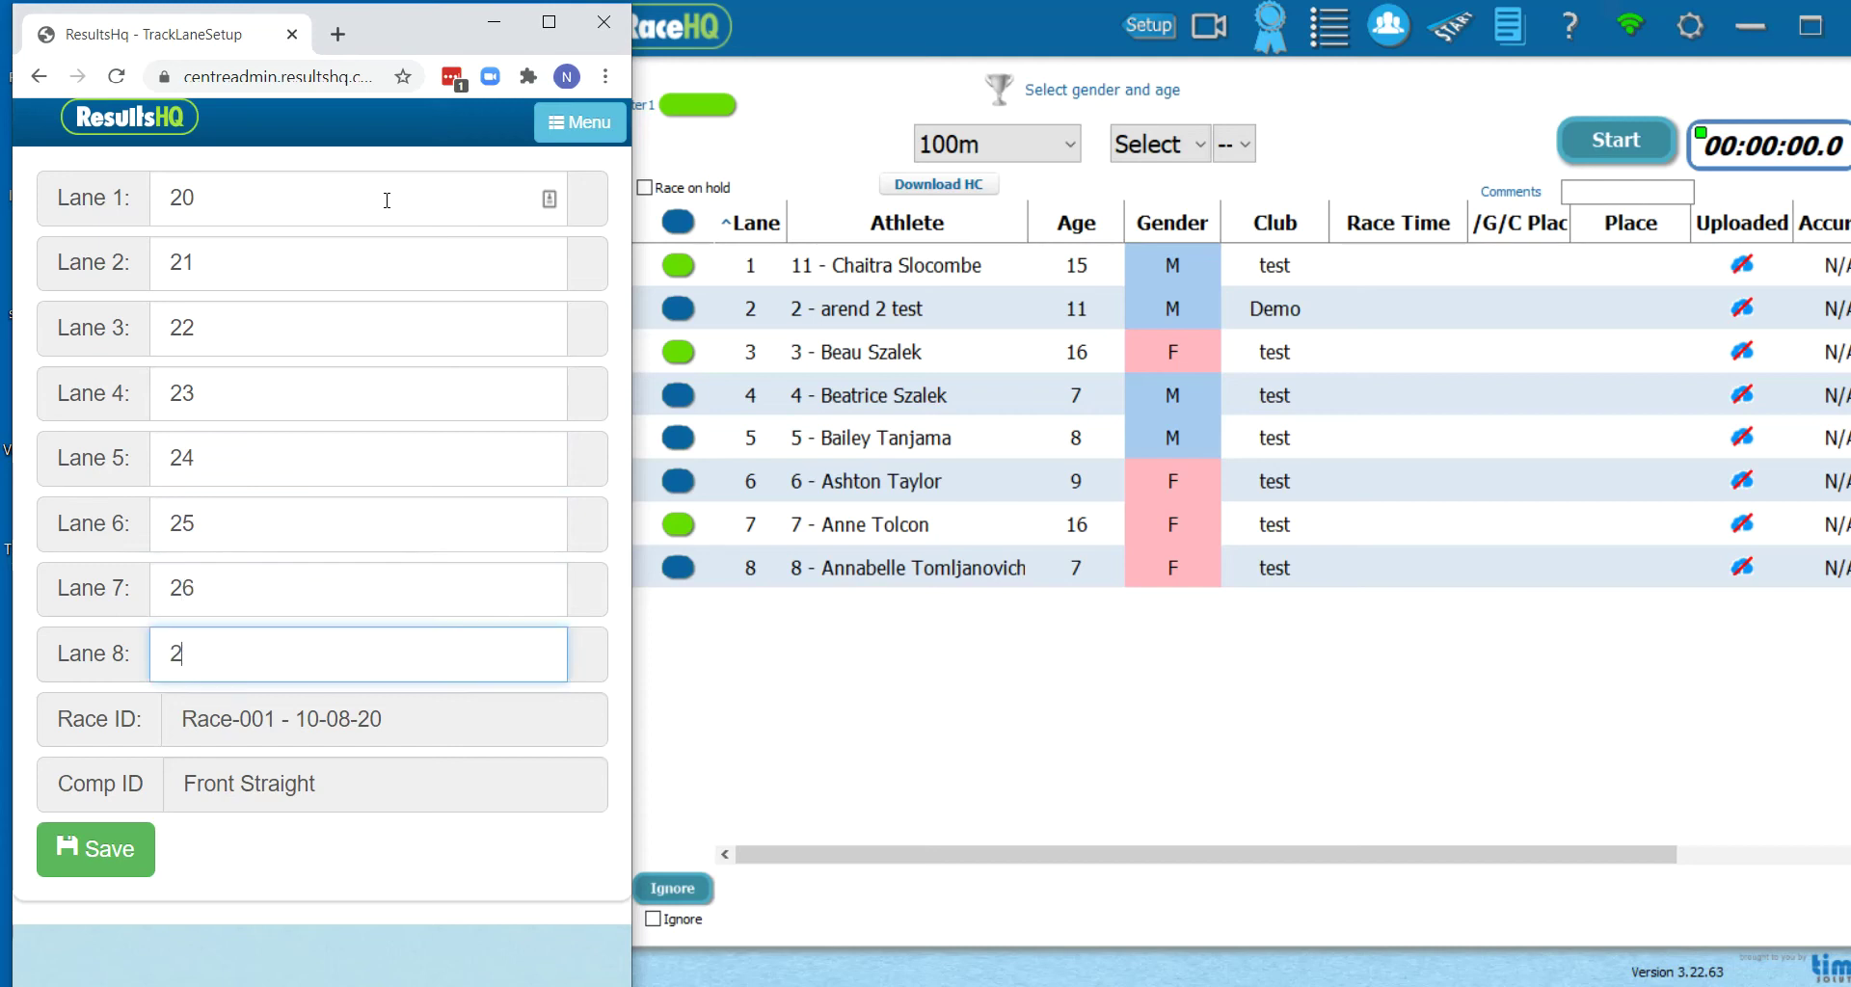
key(Tab)
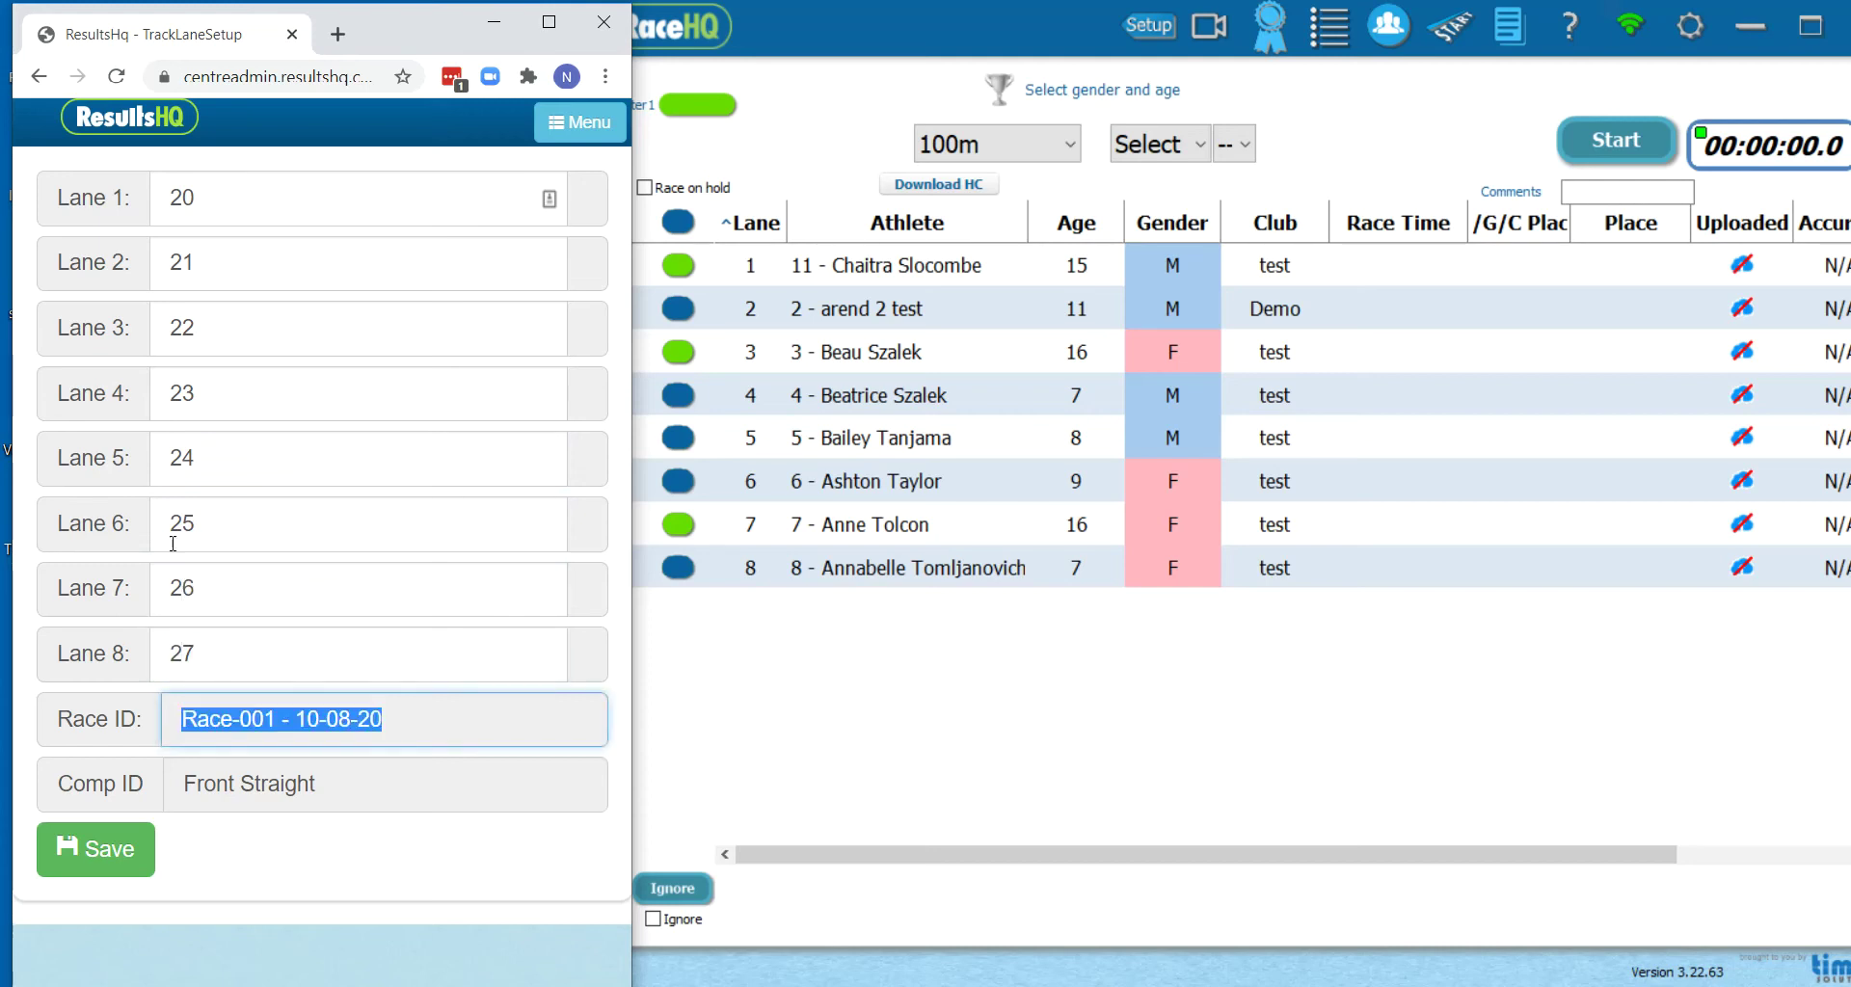
click(91, 846)
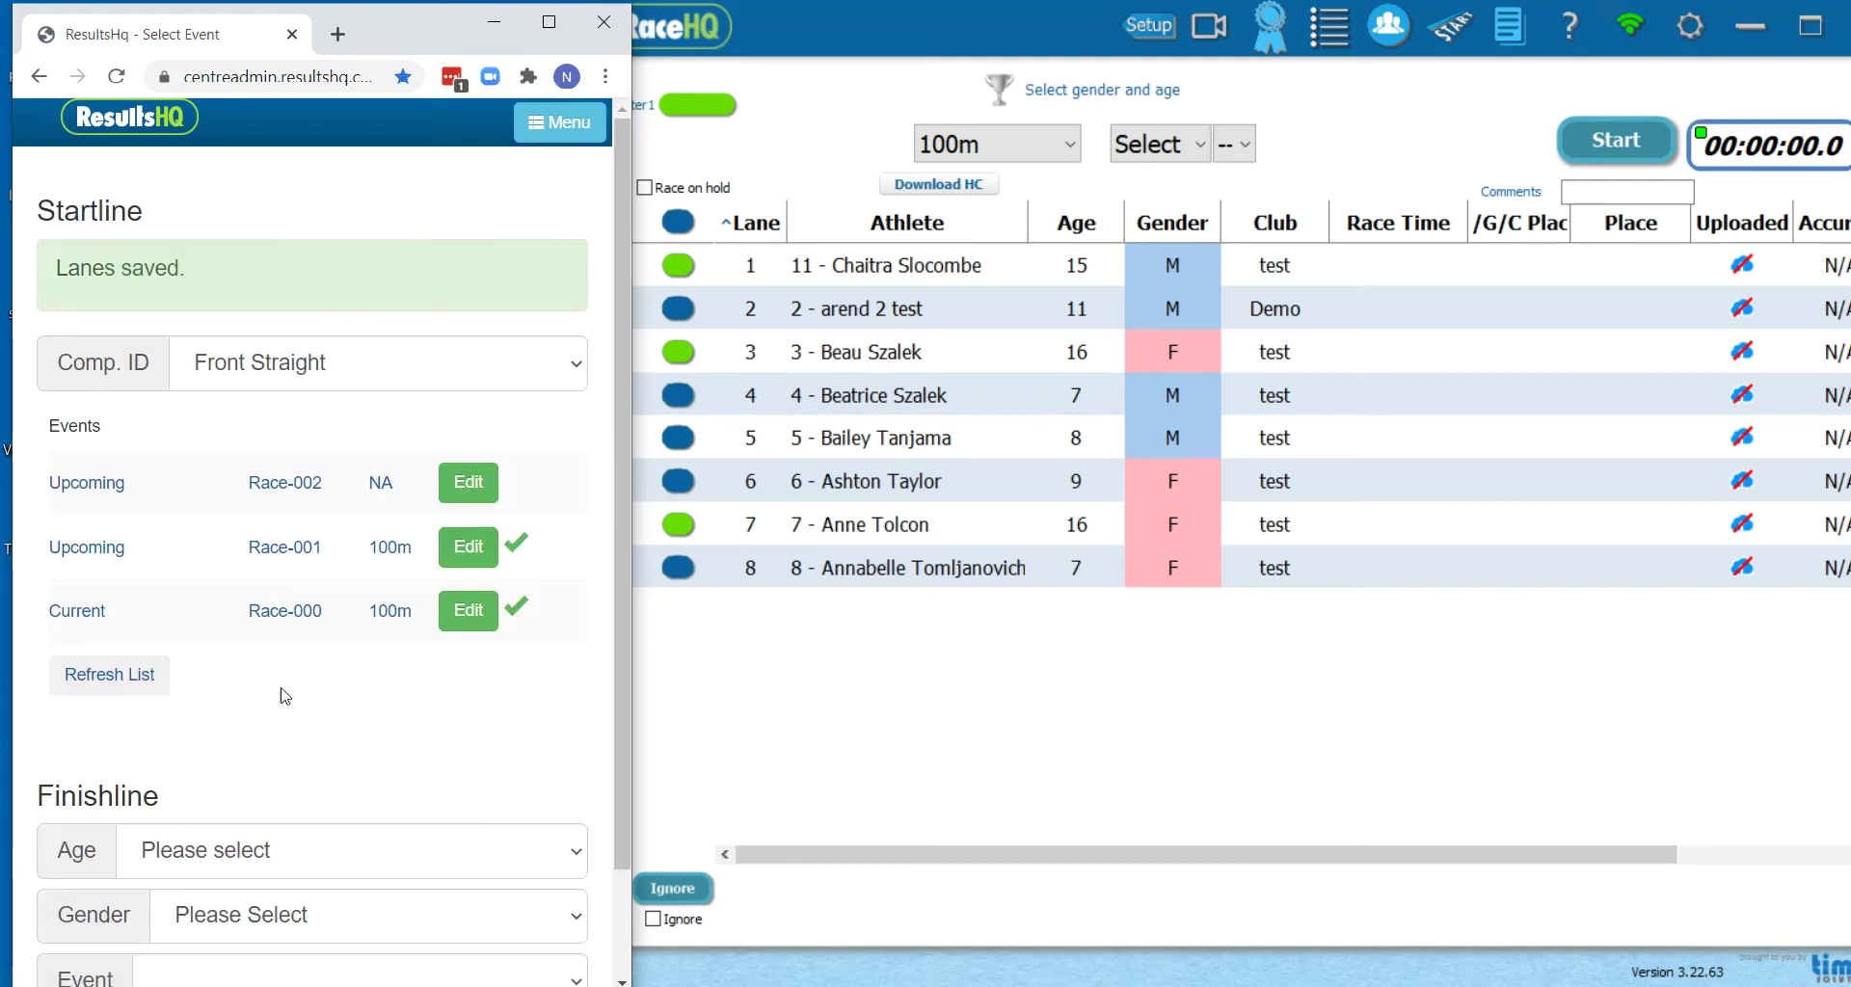
click(471, 485)
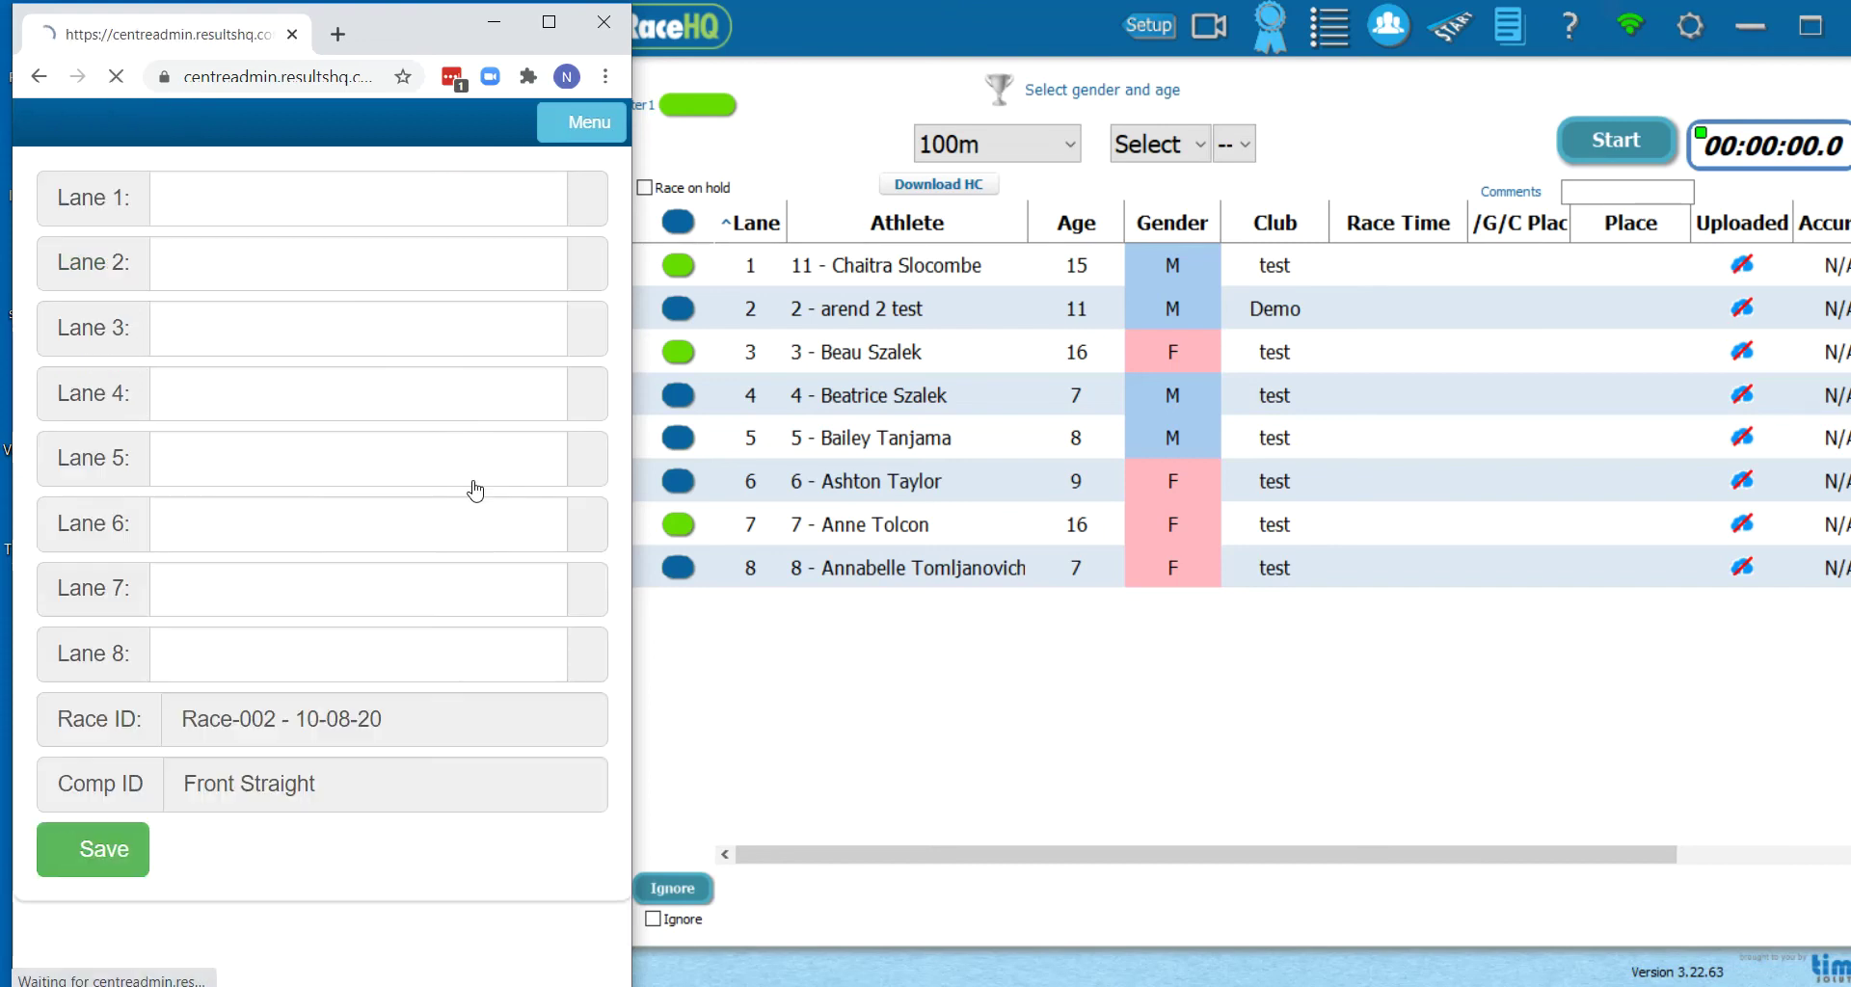
Fill lanes 1–8 of the Race-002 startline with athlete numbers 31–38 and save
click(304, 213)
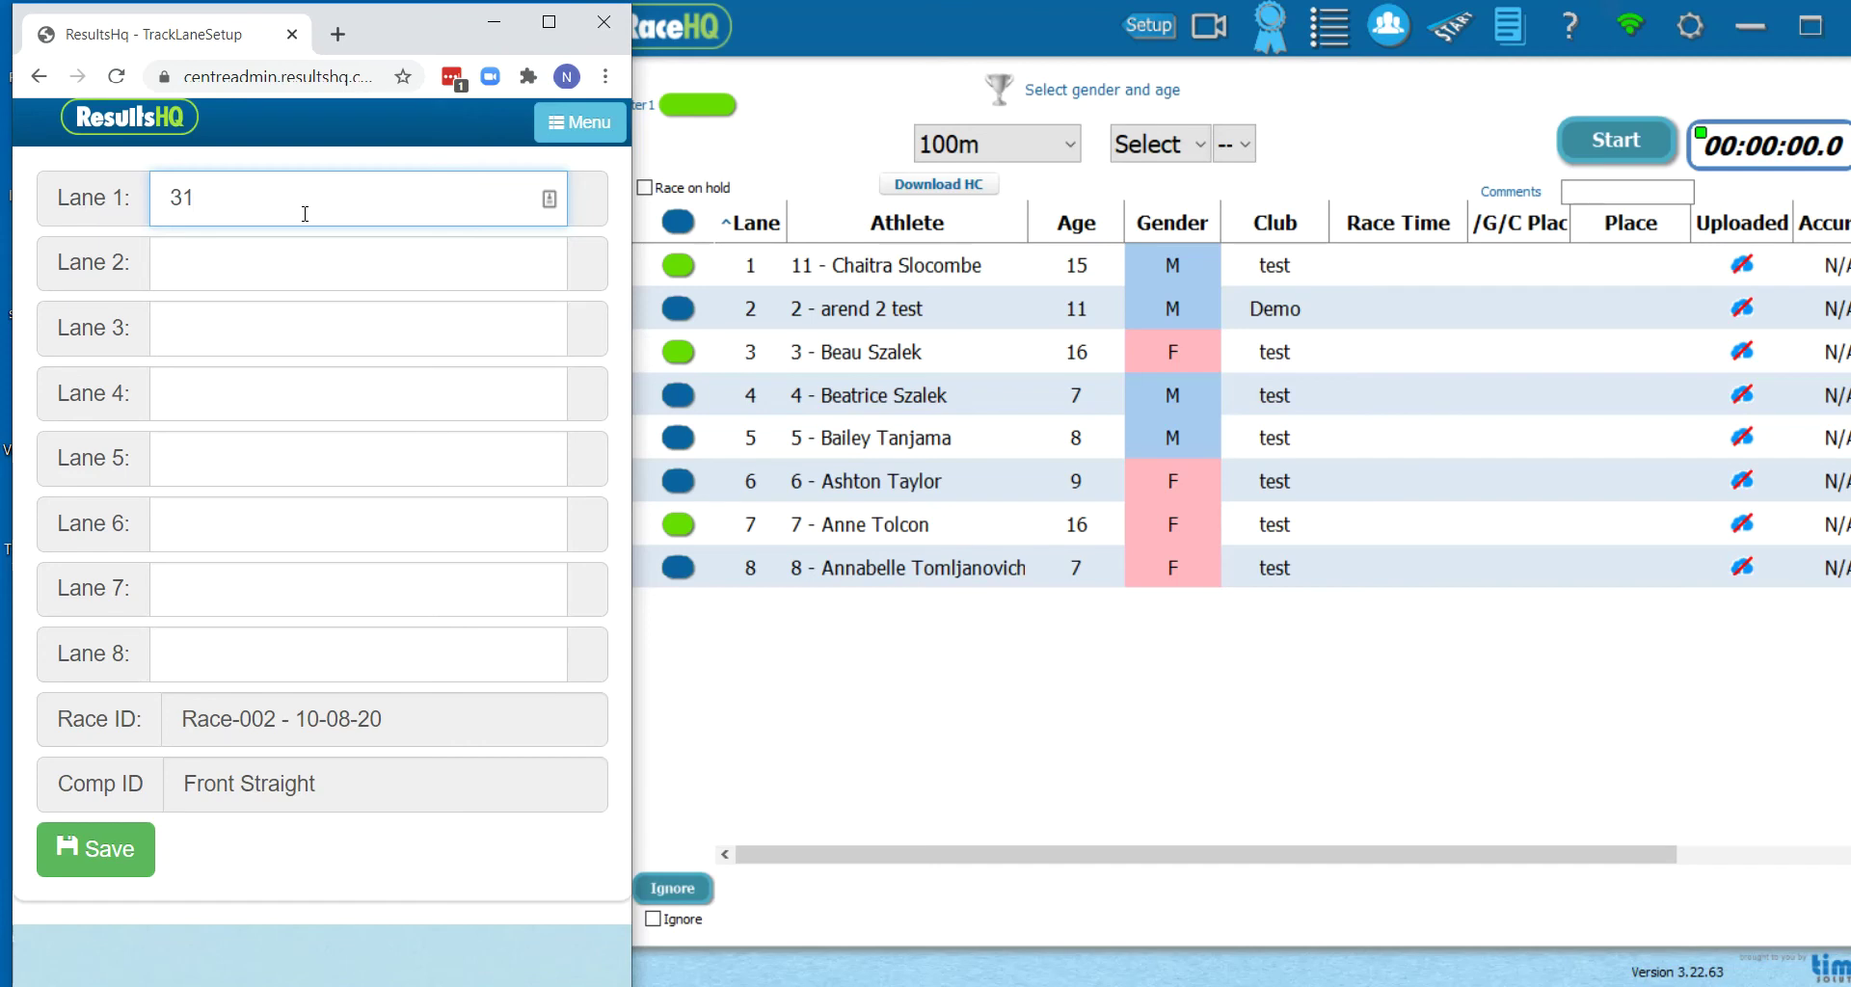
text(32)
key(Tab)
text(33)
key(Tab)
text(34)
key(Tab)
text(35)
key(Tab)
text(3)
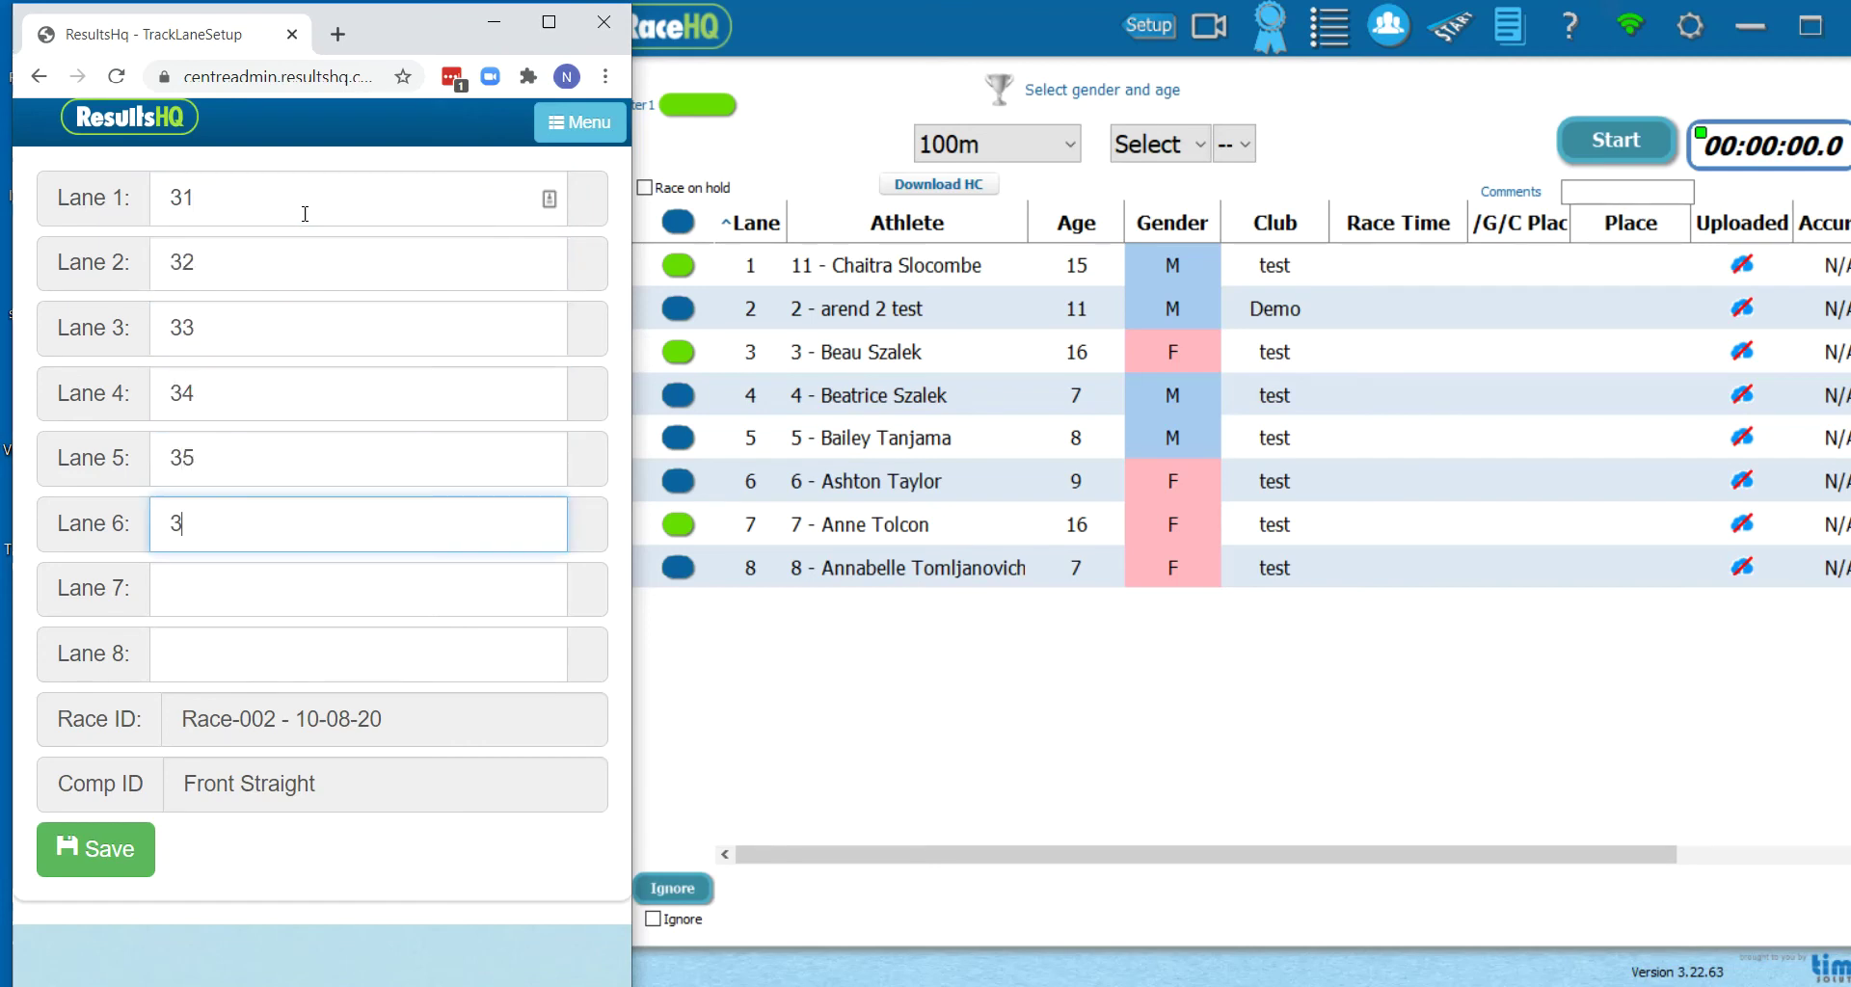
text(37)
key(Tab)
text(3)
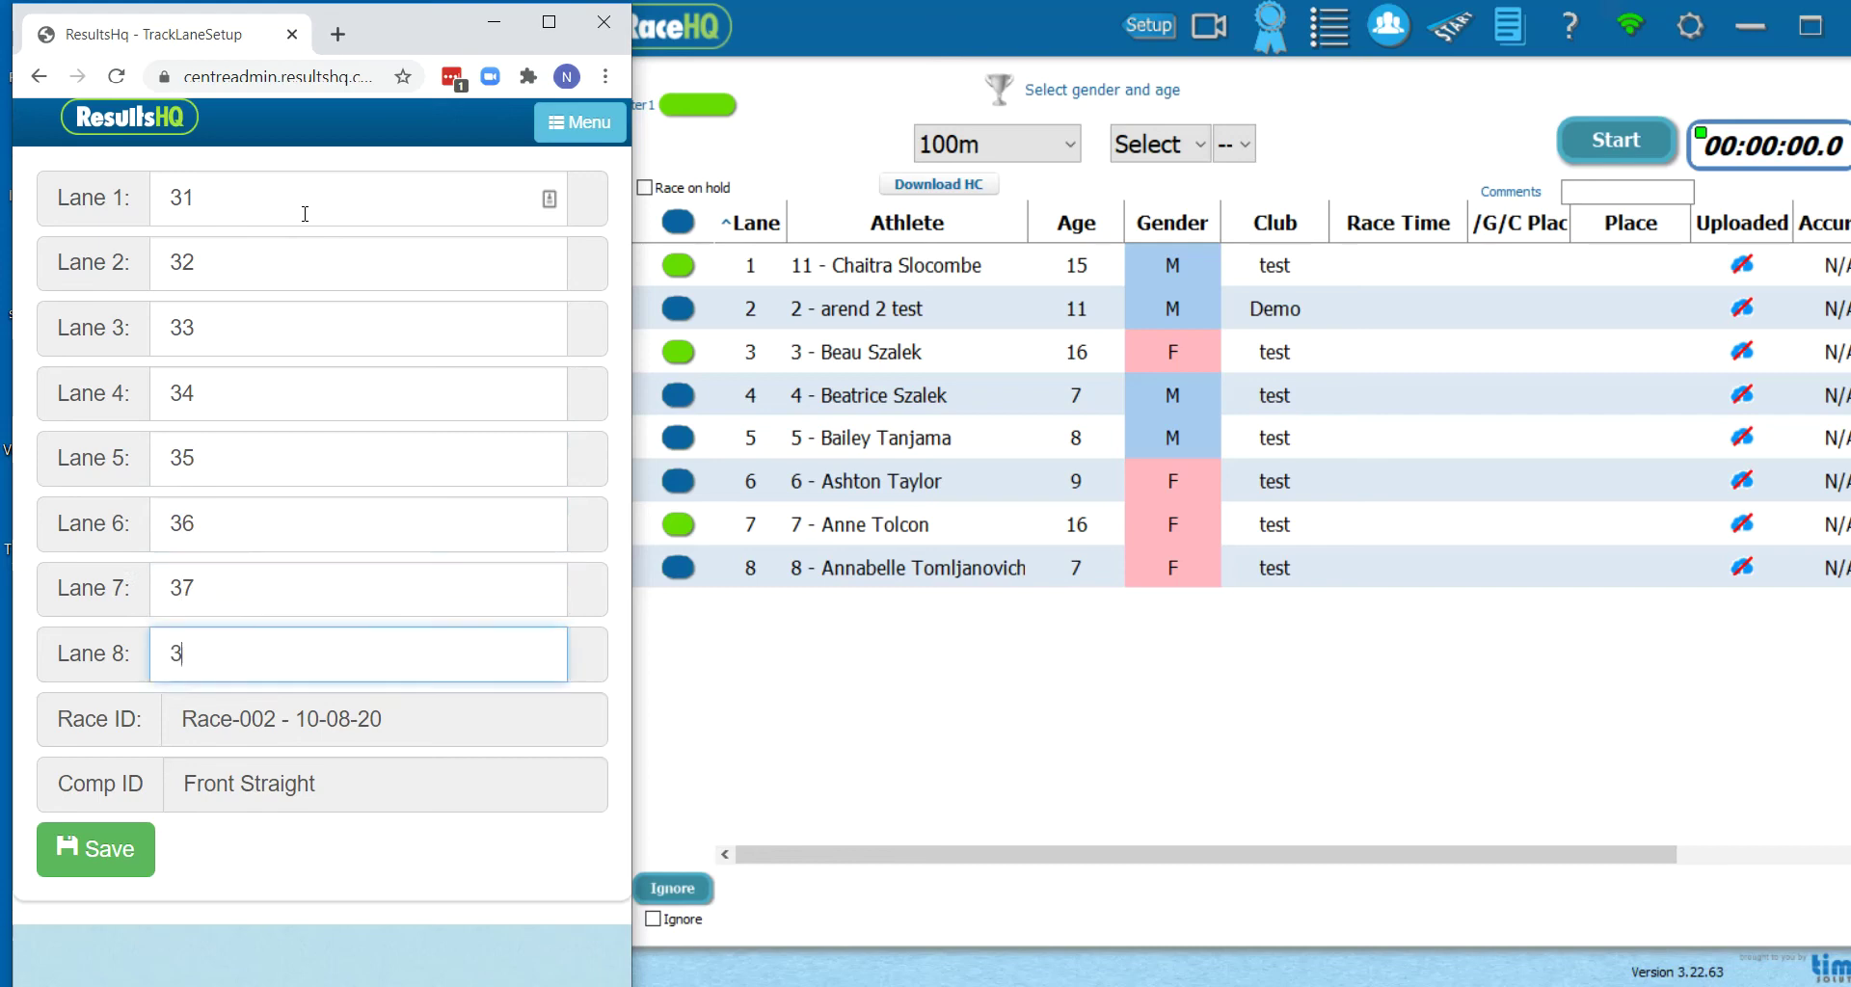
click(130, 858)
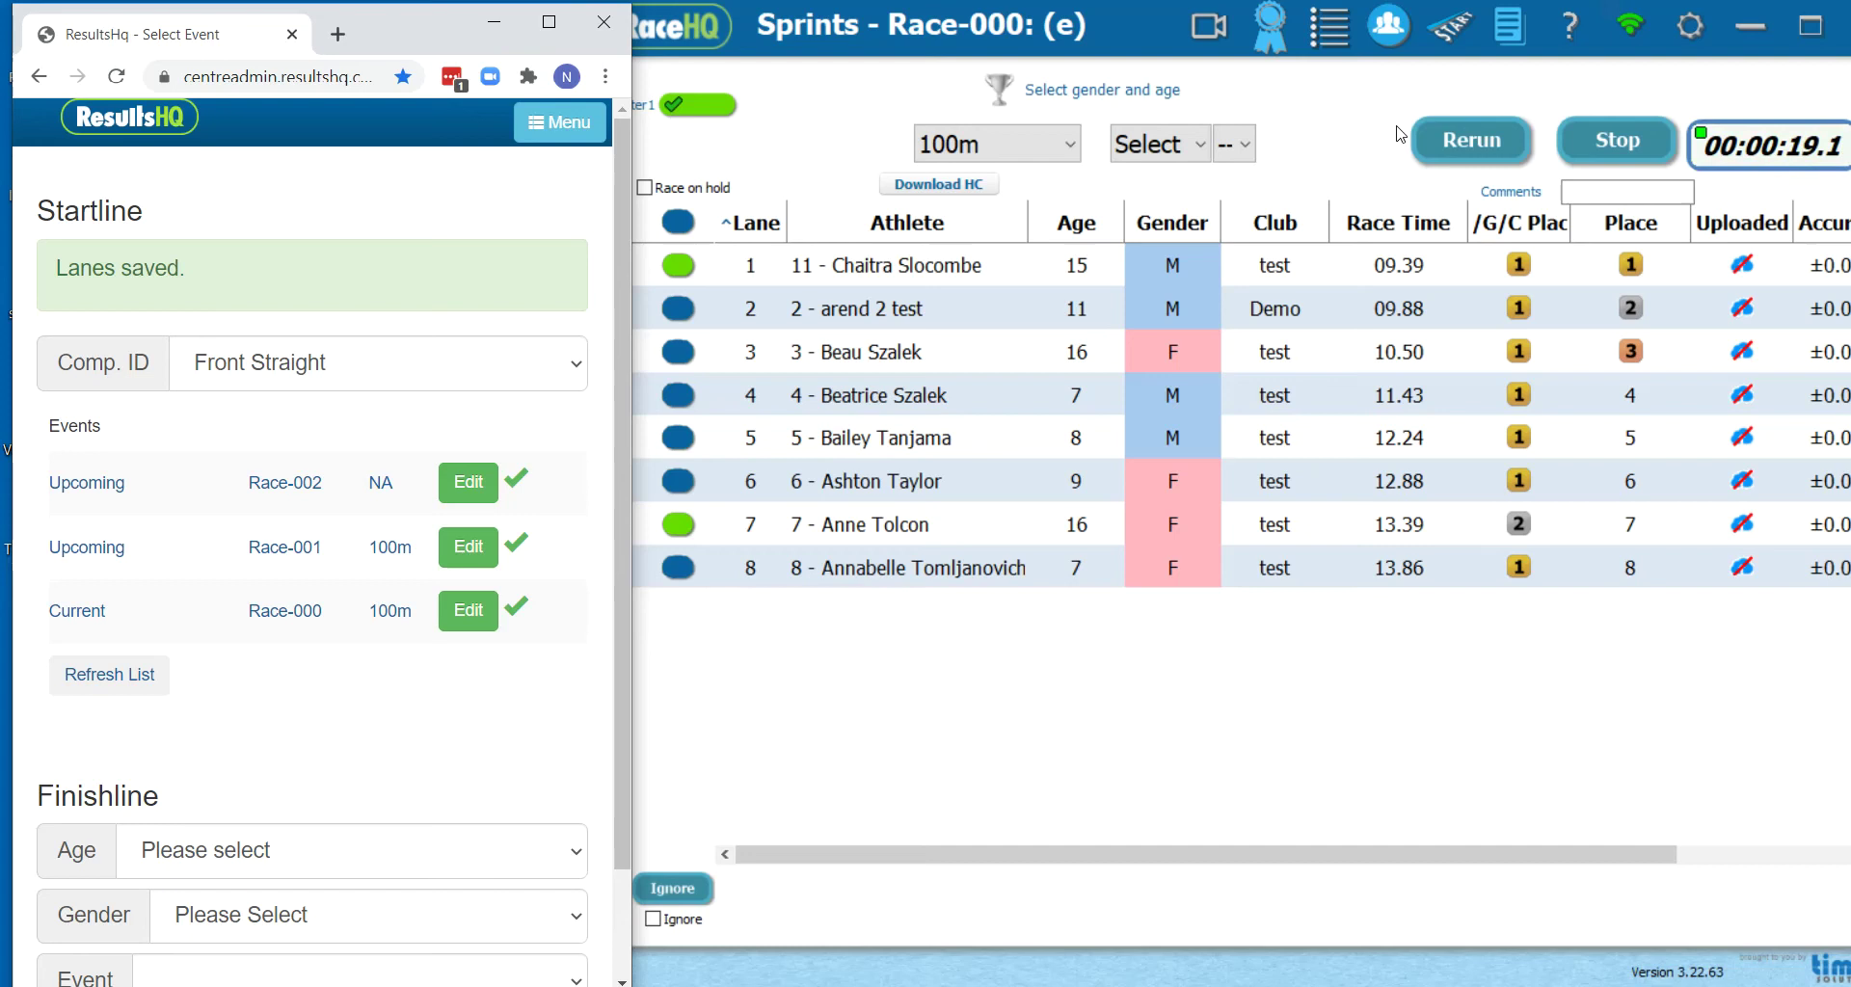
Mark the race round as Heat, then go to RaceHQ's General settings page
click(1162, 145)
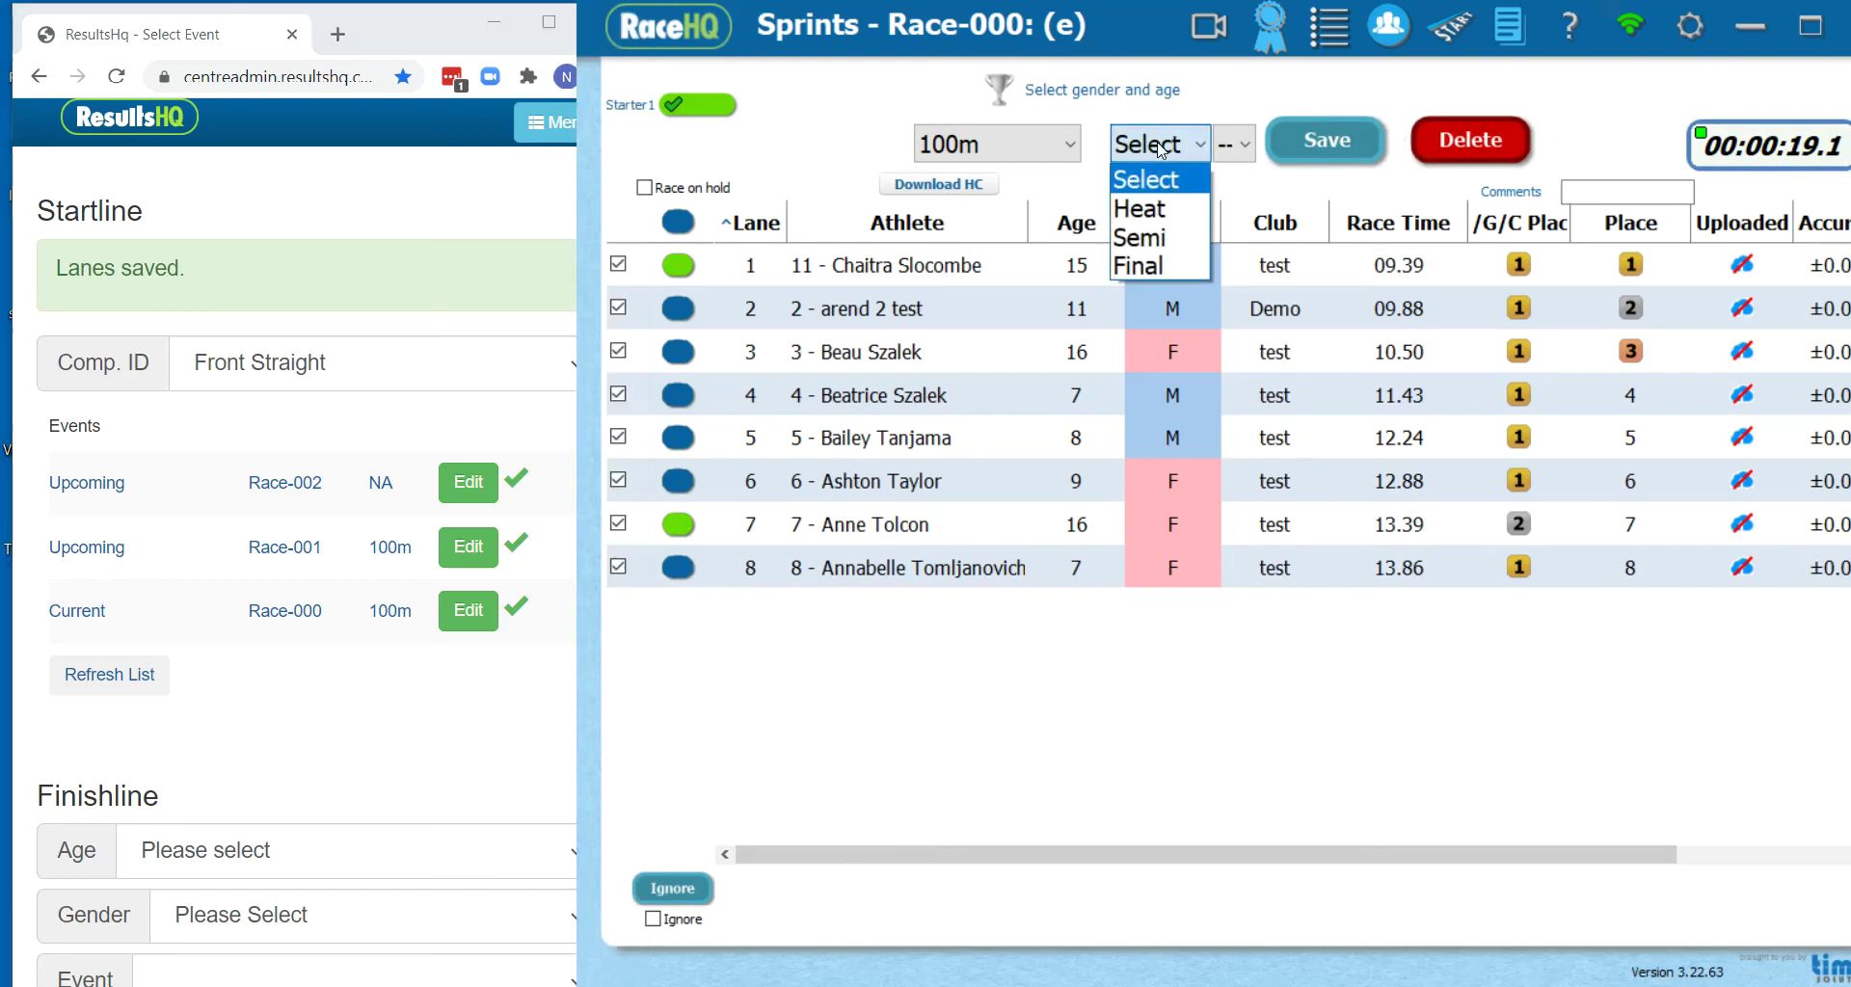
click(1162, 210)
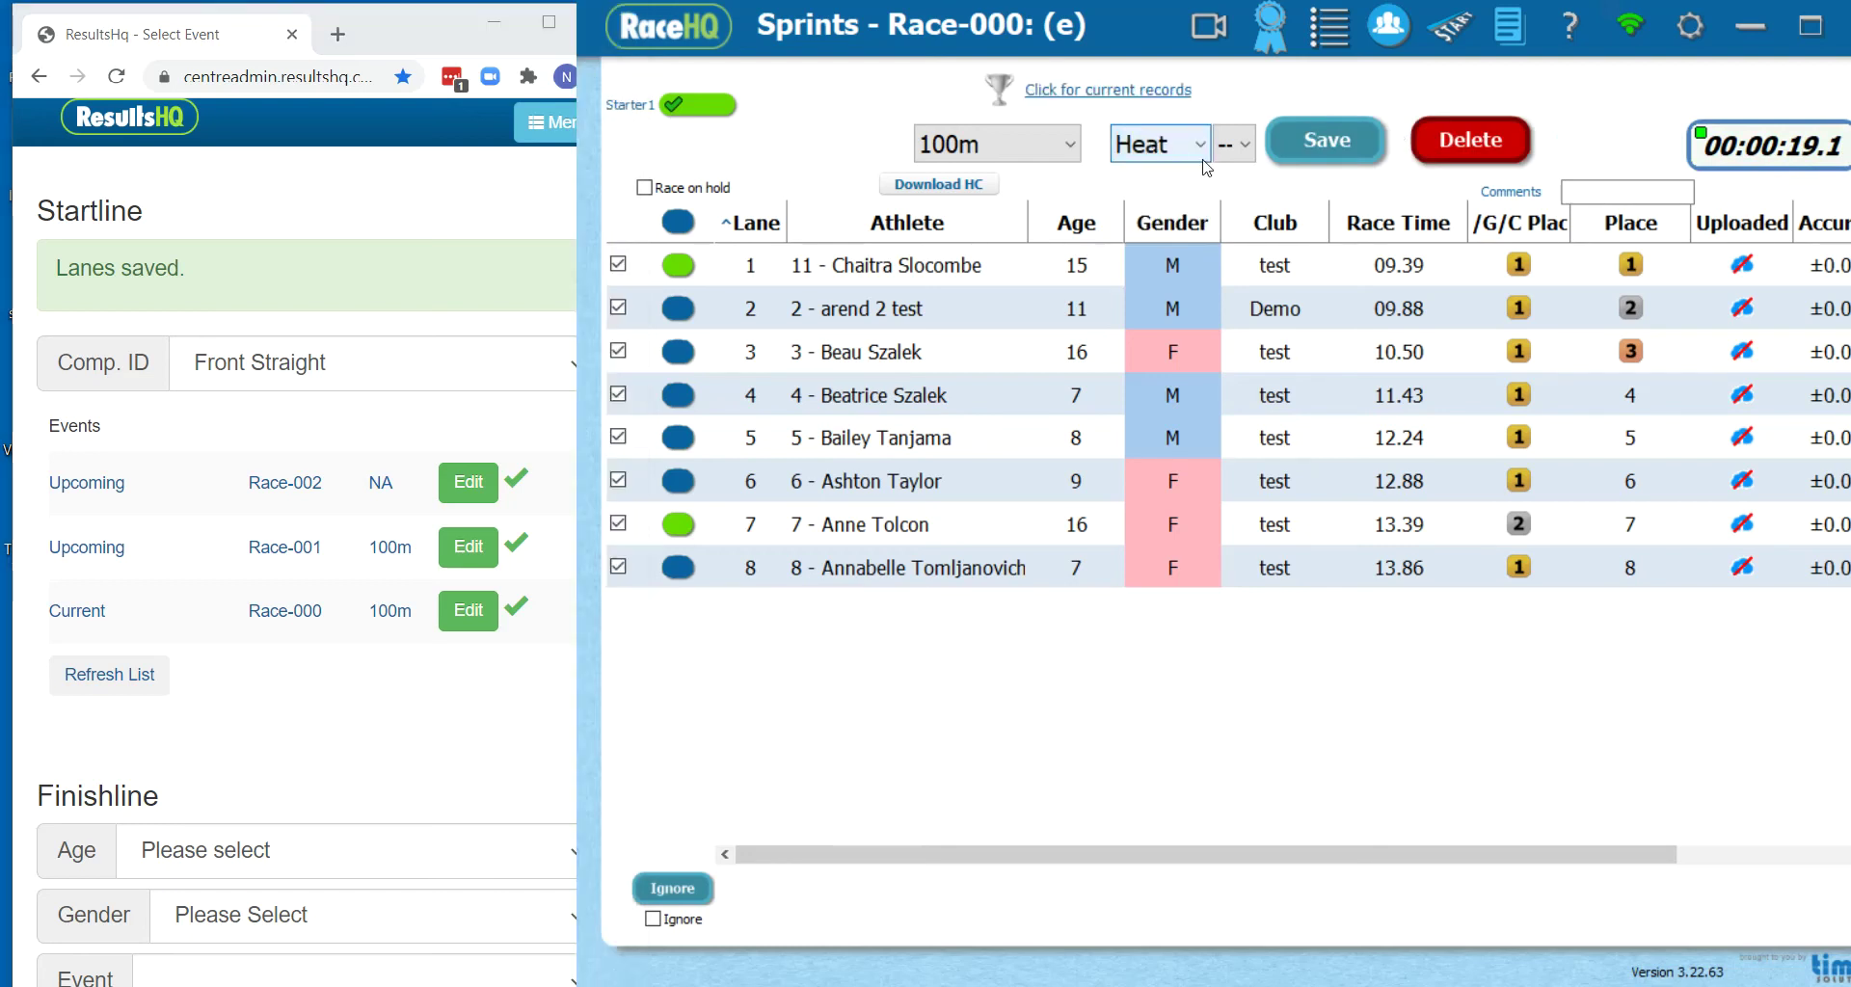
click(1692, 24)
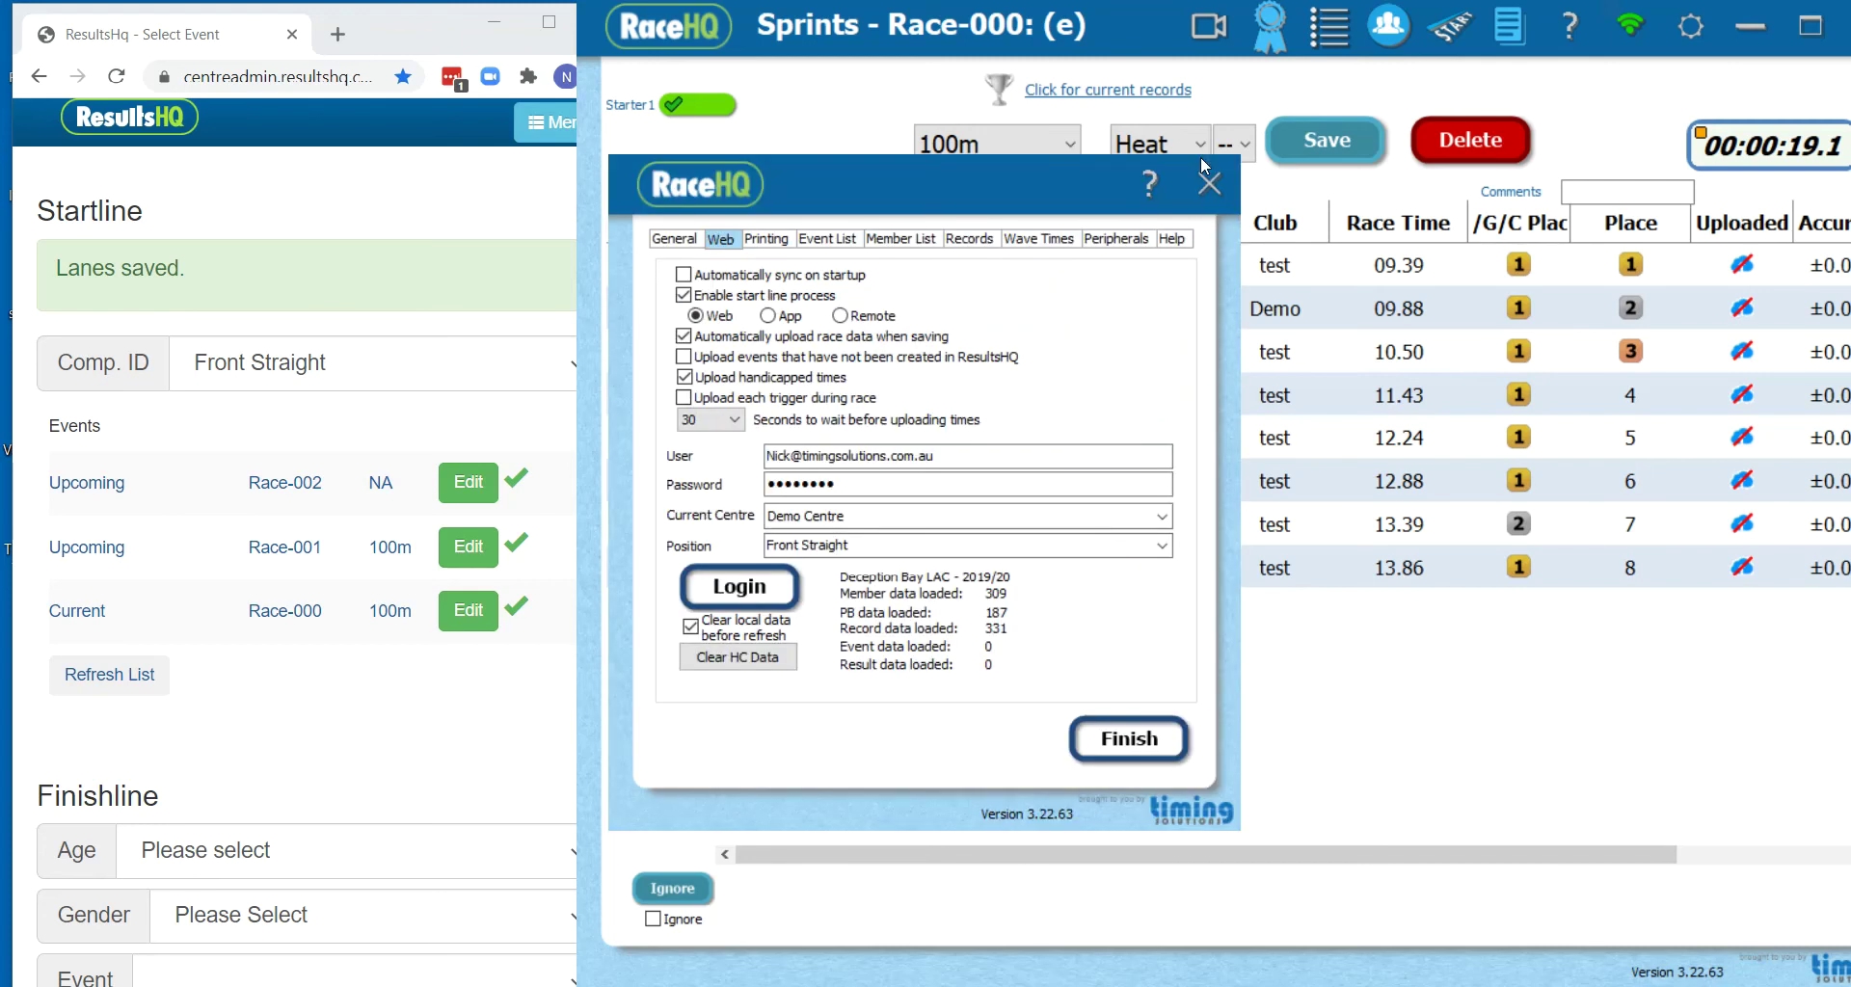
click(696, 239)
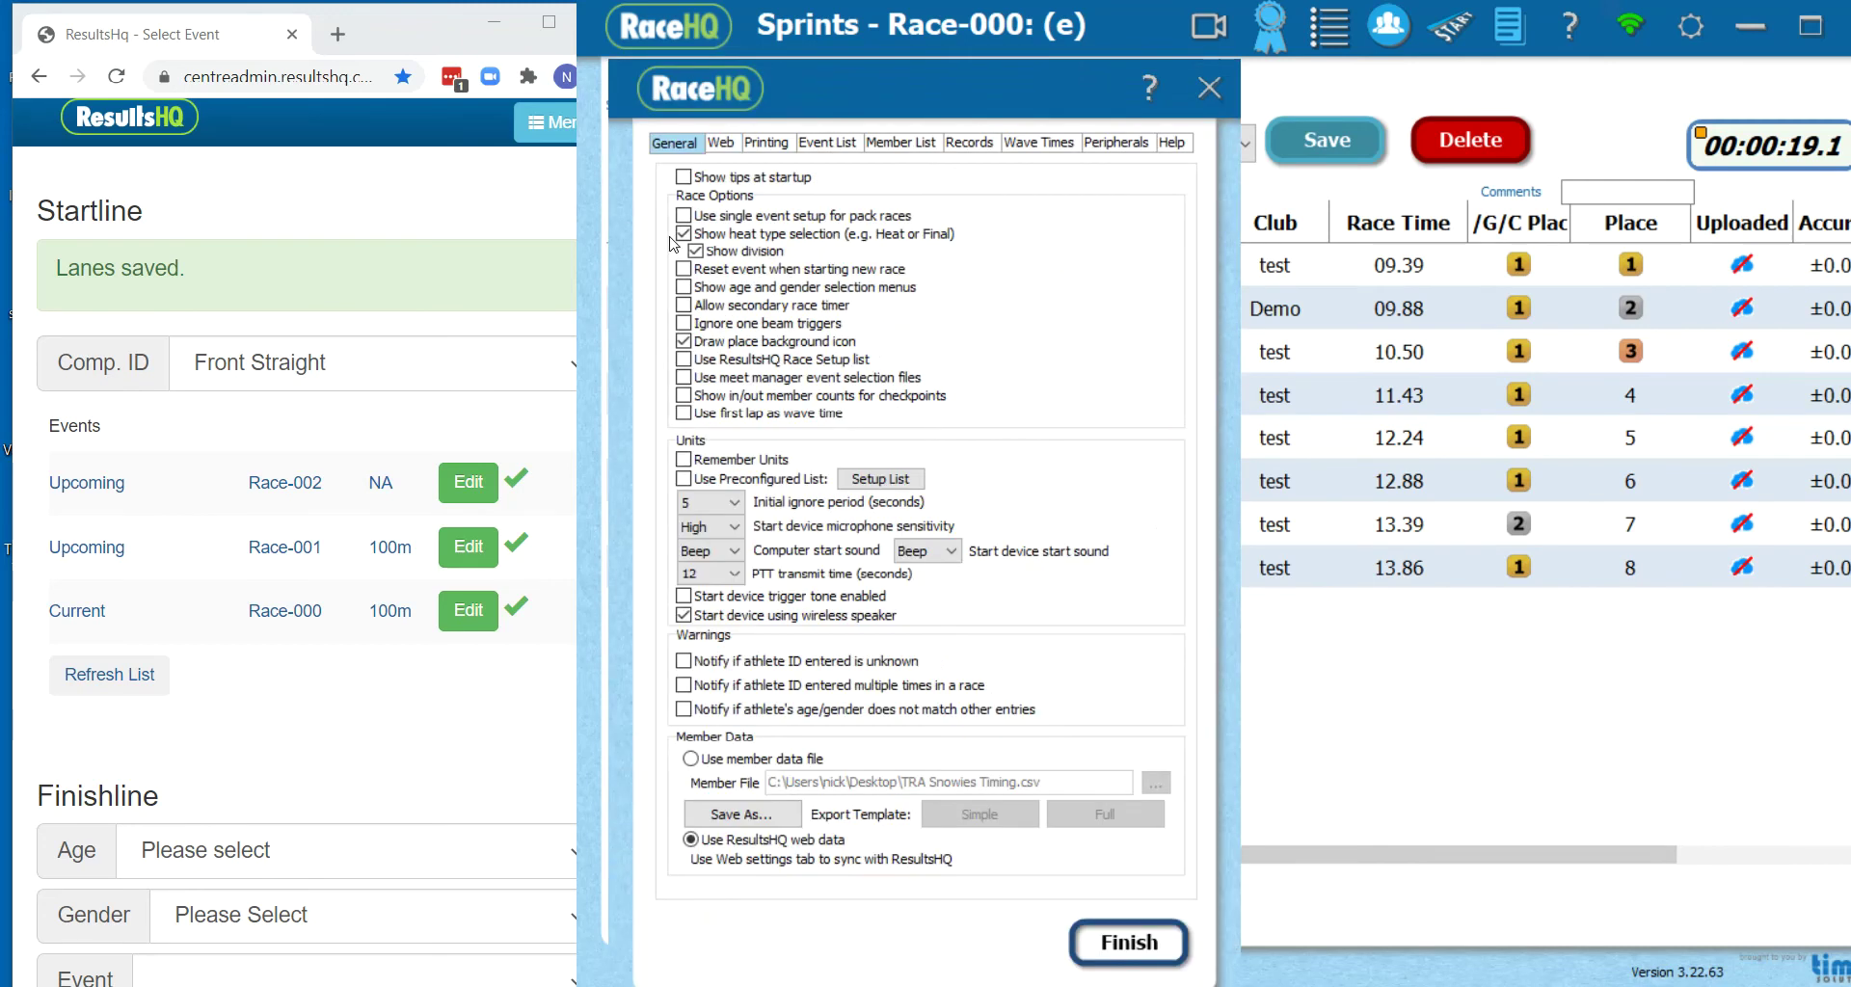
click(695, 251)
Uncheck 'Show heat type selection', finish settings, and save Race-000 so Race-001 loads
click(685, 234)
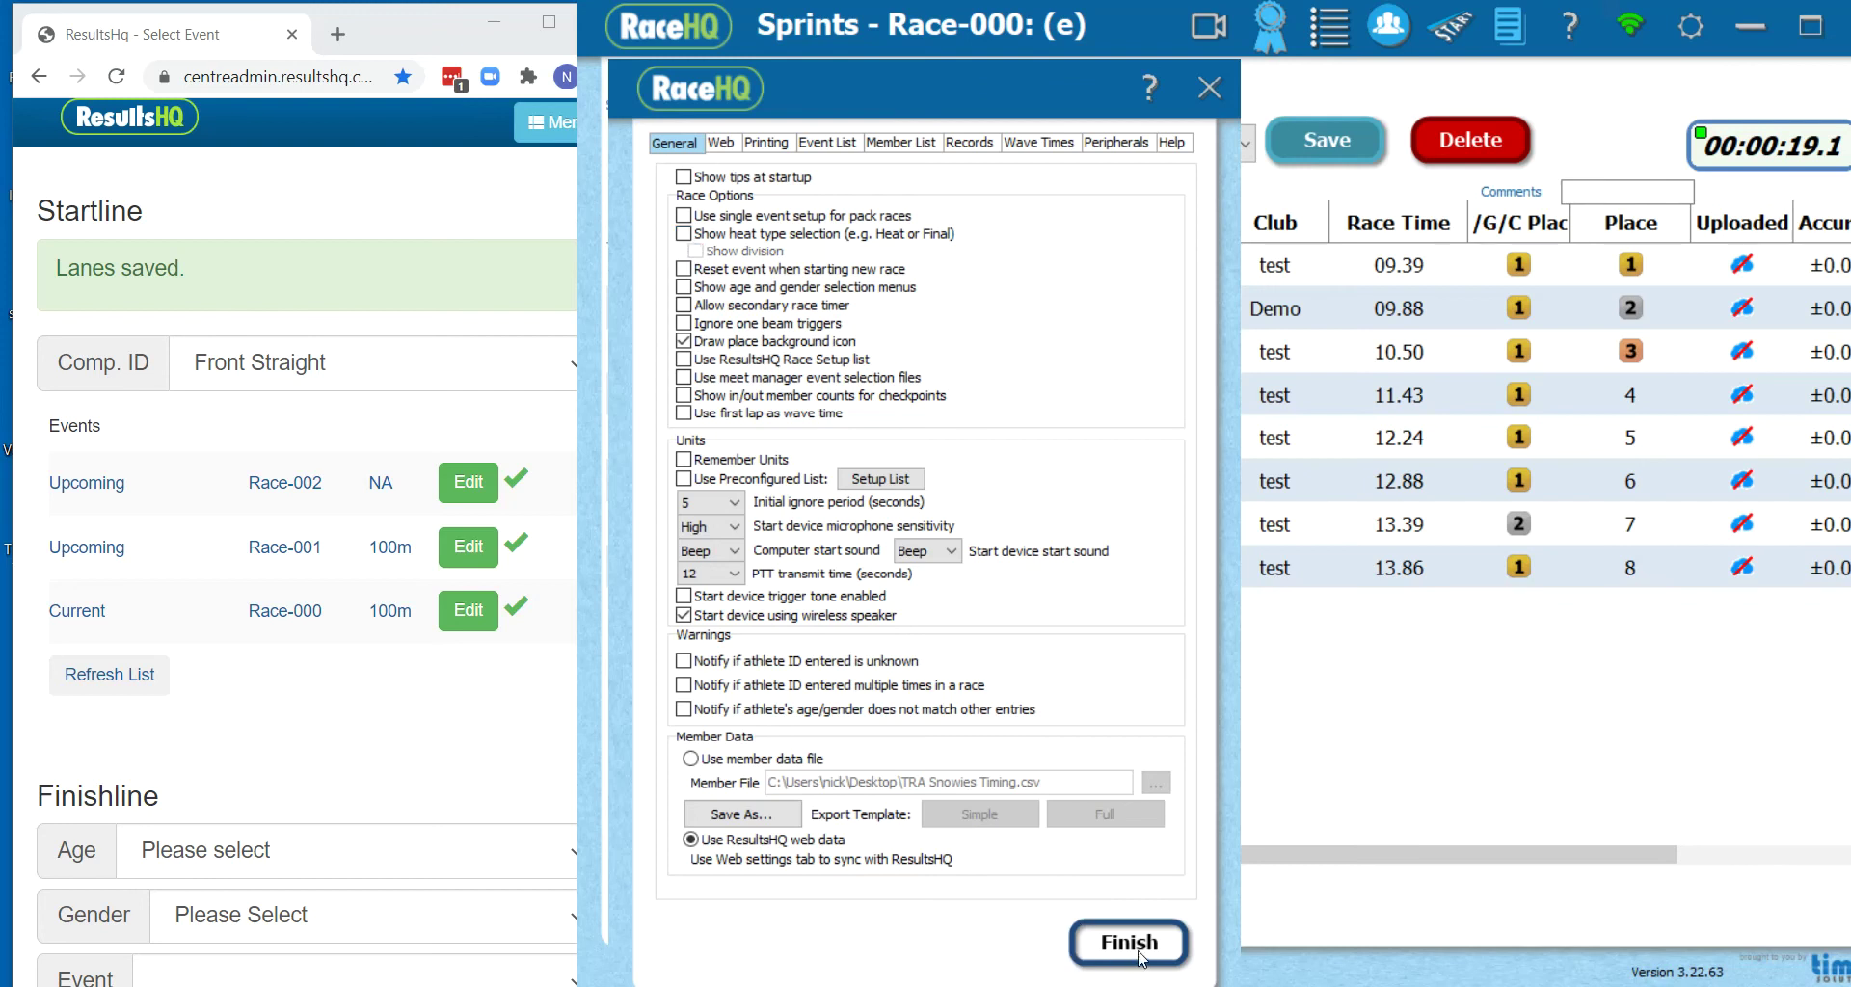
click(1130, 943)
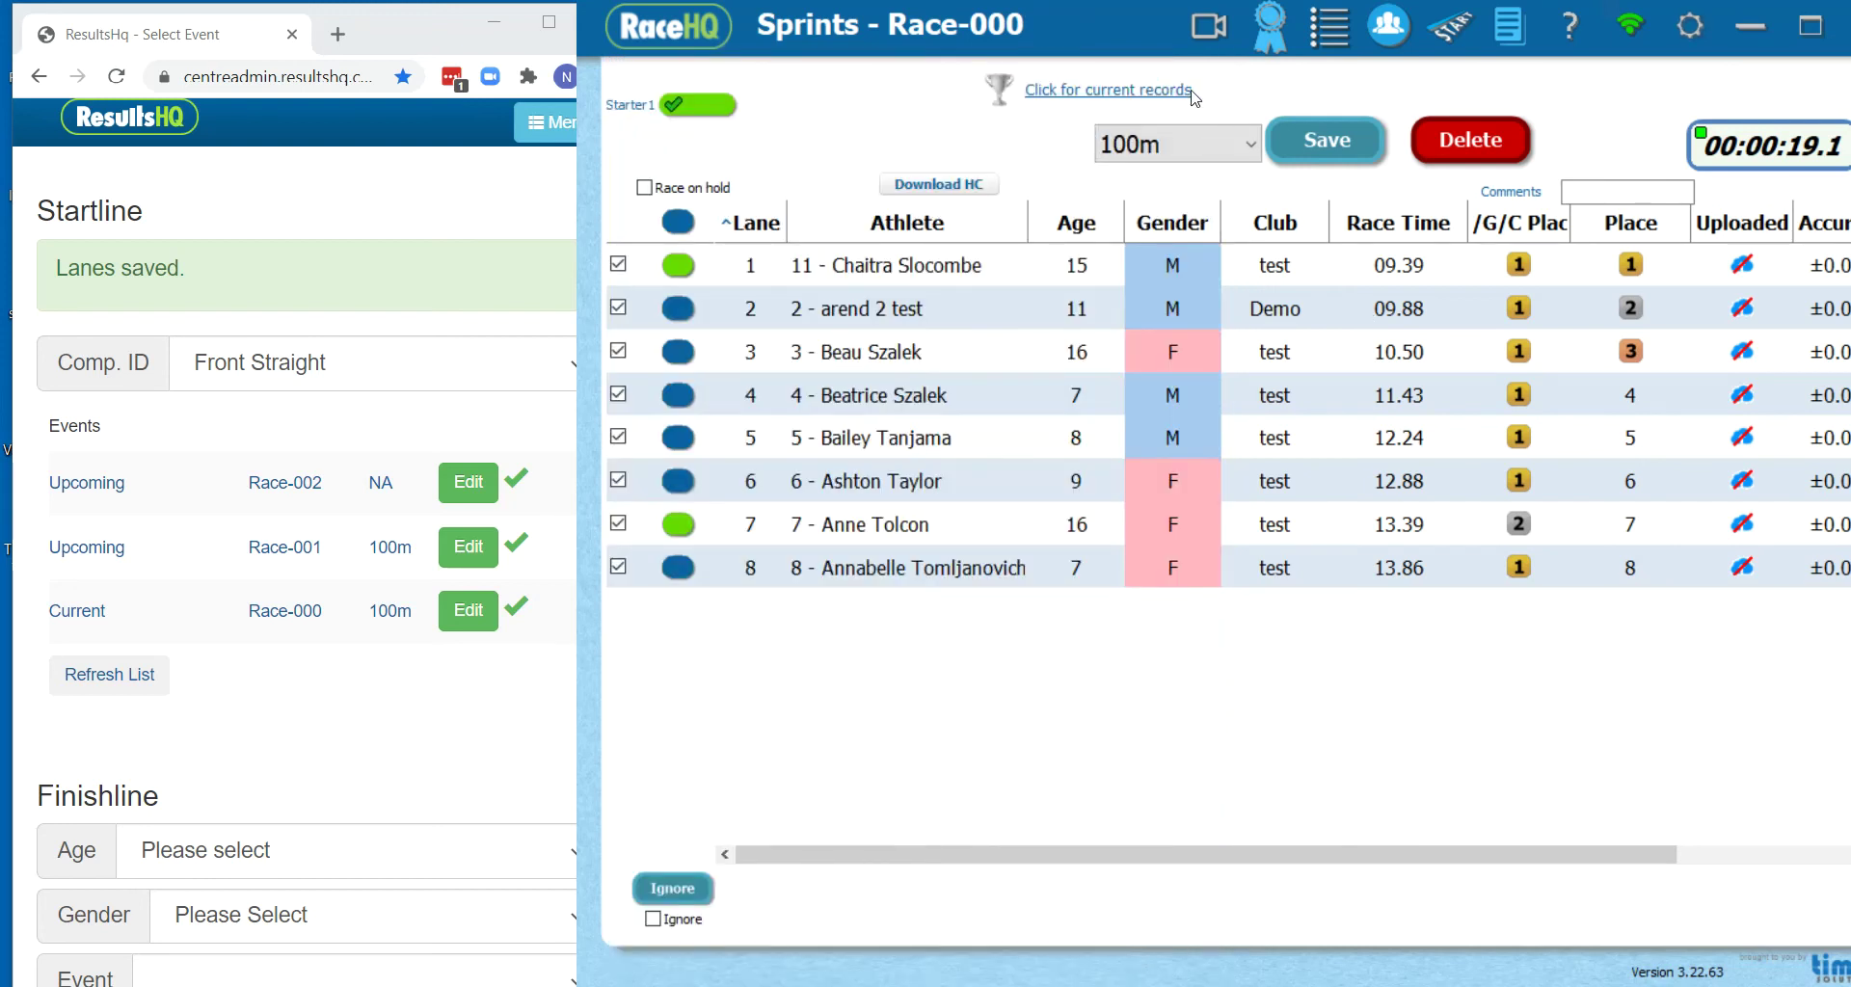
click(1332, 141)
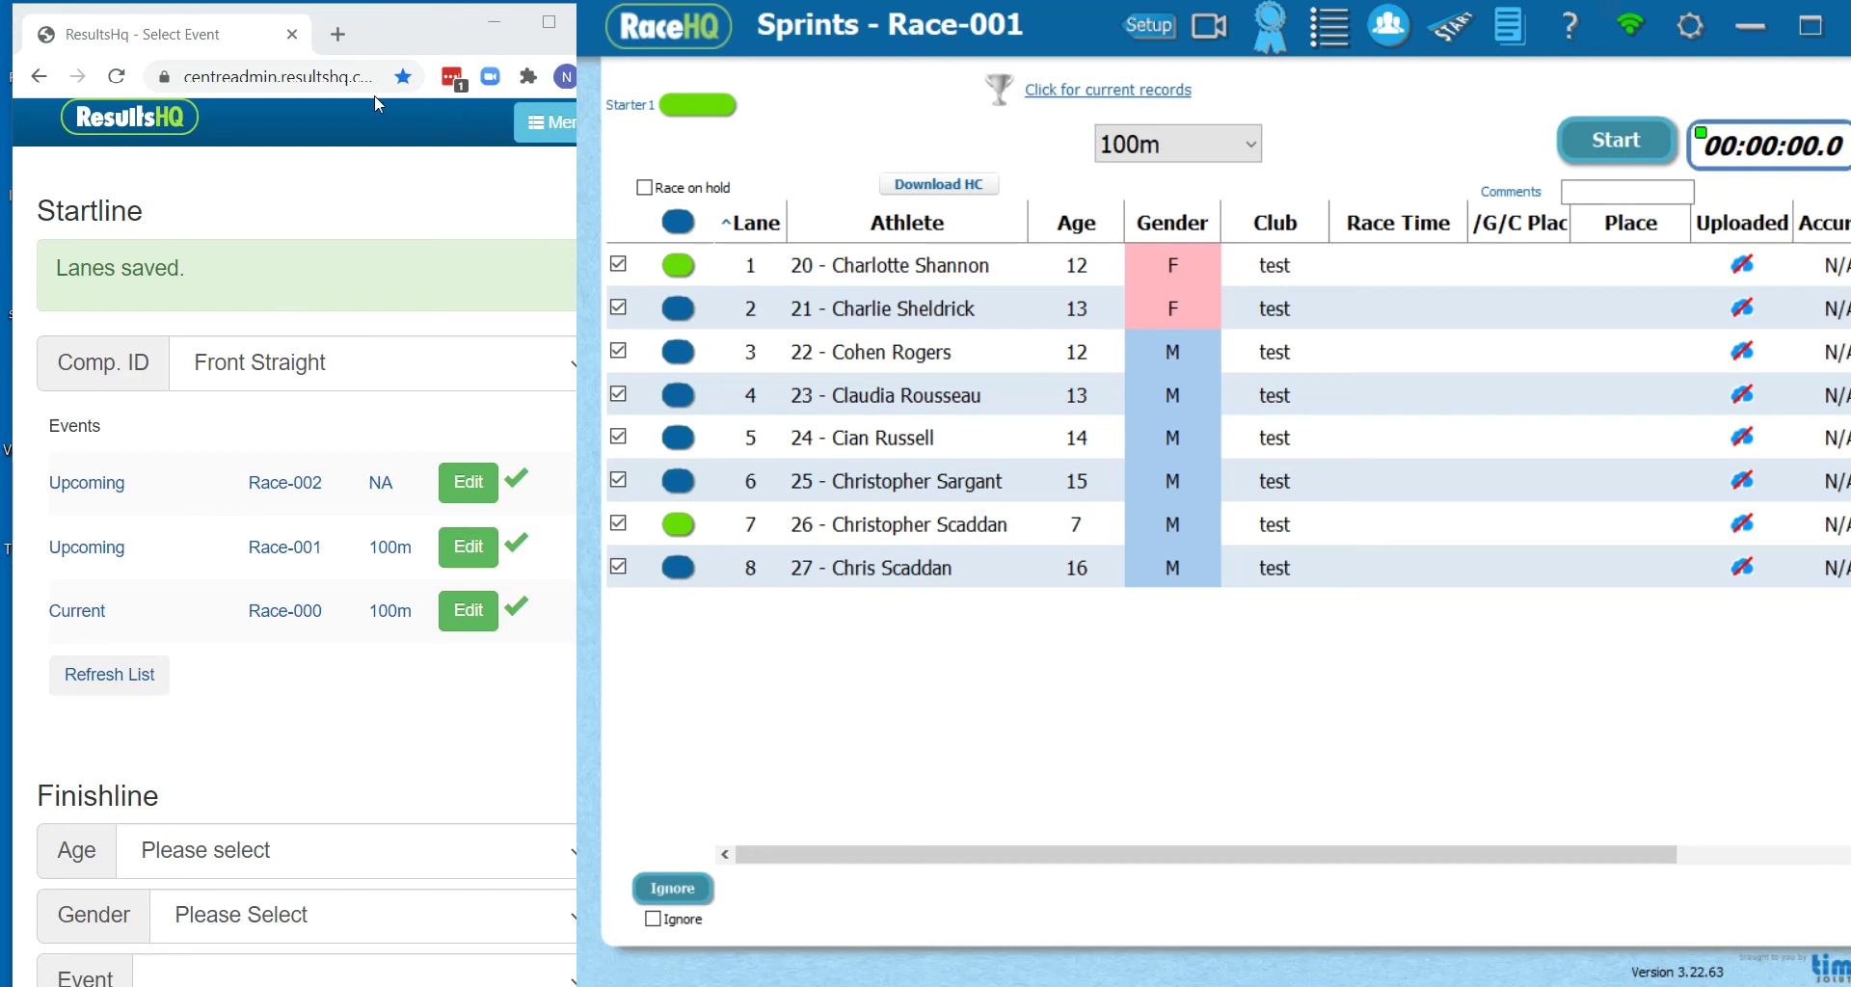
Refresh the ResultsHQ event list and open Race-003's Front Straight lane setup
click(314, 212)
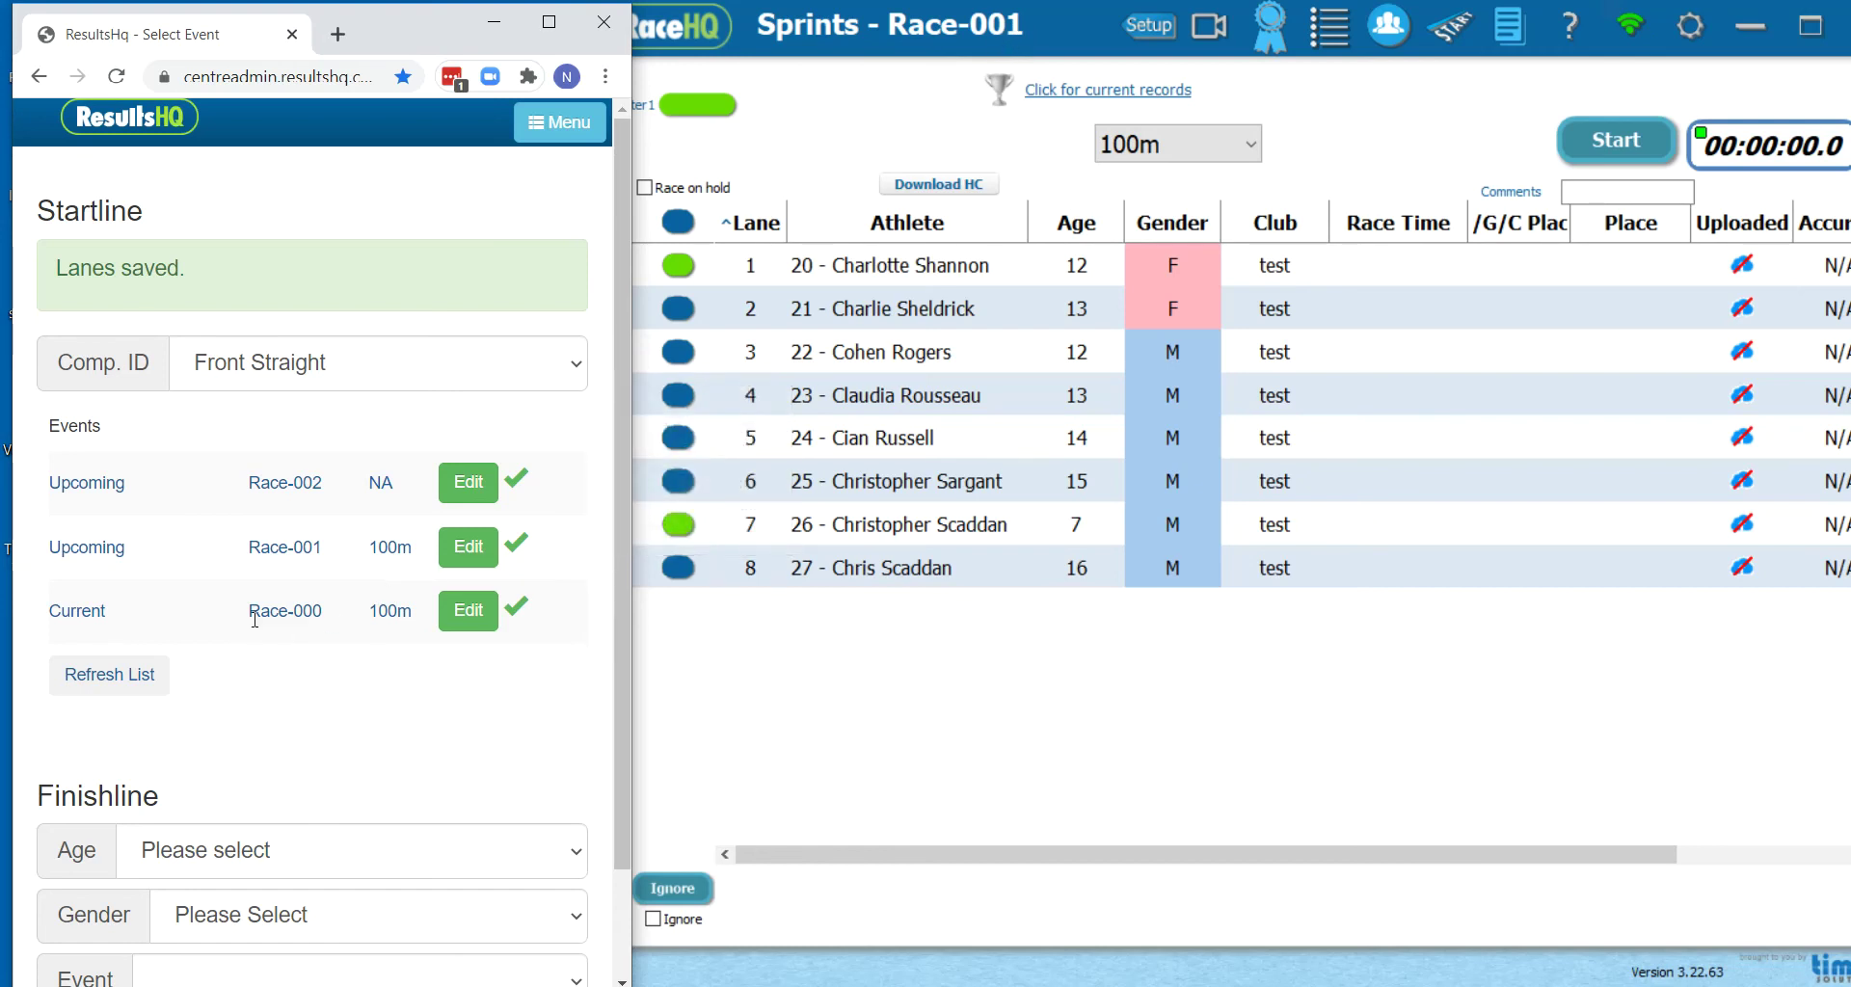
click(146, 682)
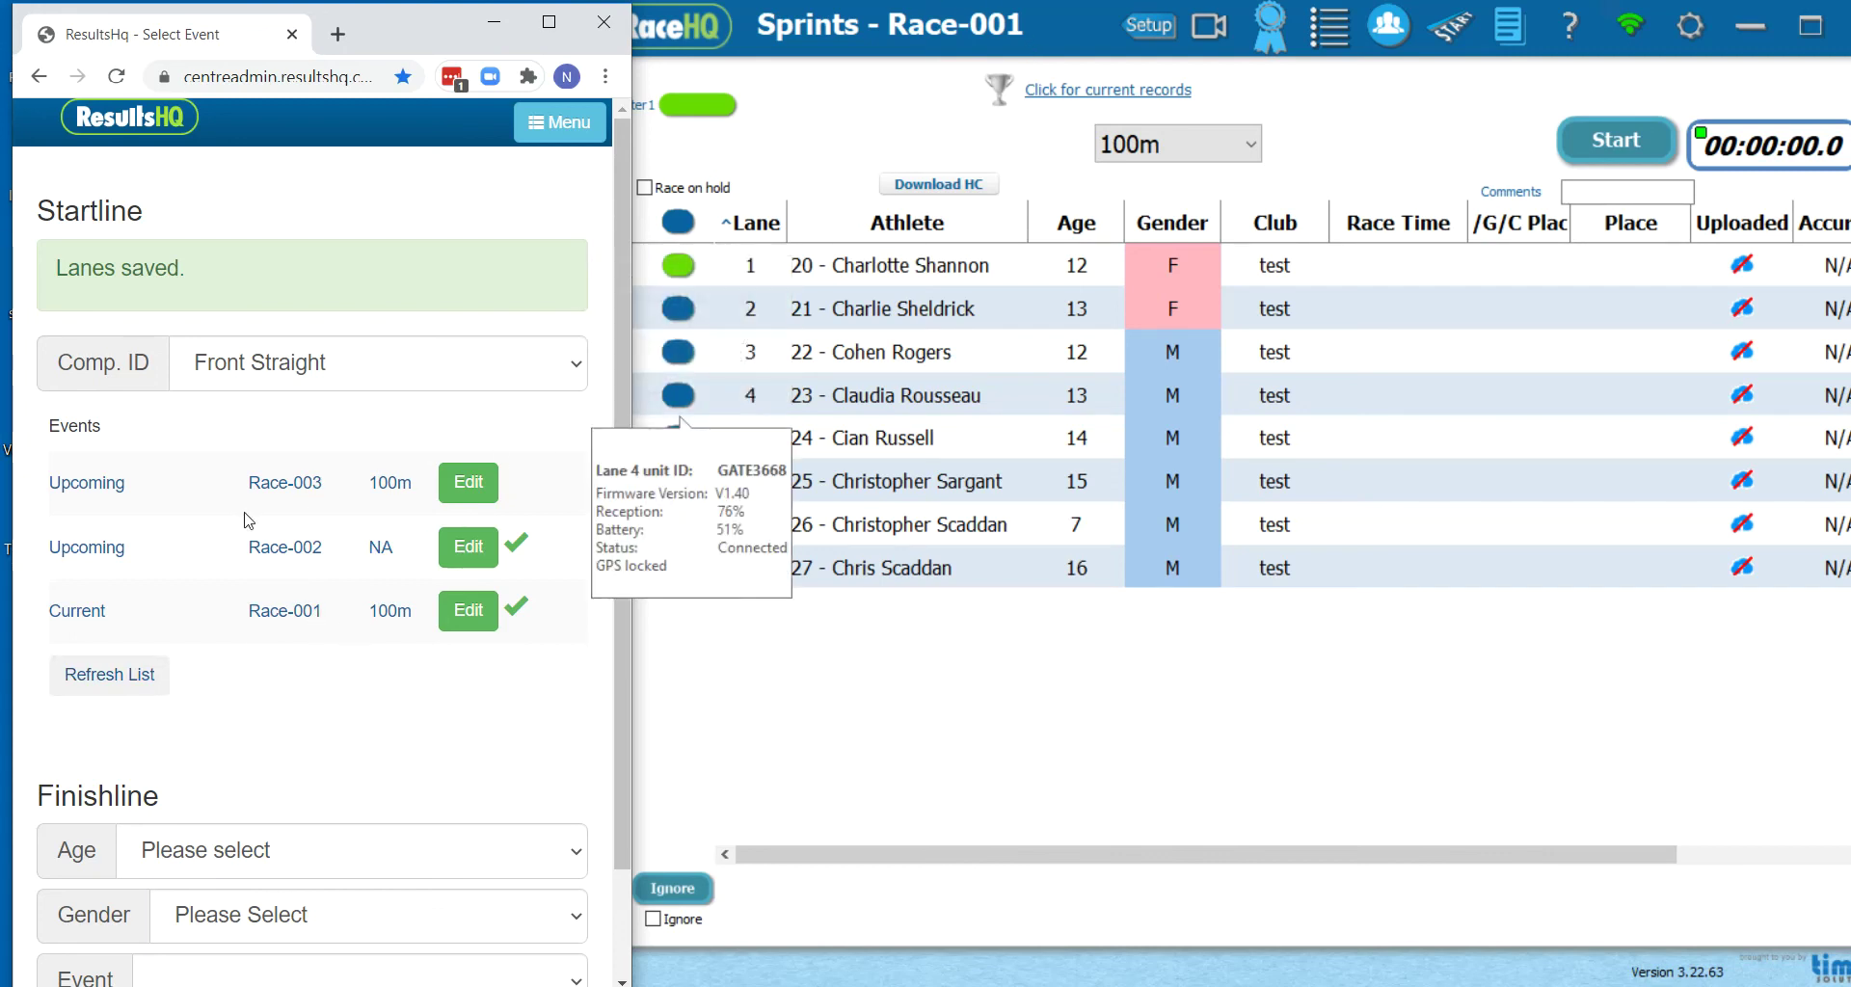
click(473, 484)
Enter athletes 41, 42, 43, 44, 45, 46, 47, 48 in Race-003 lanes 1–8 and save
click(320, 204)
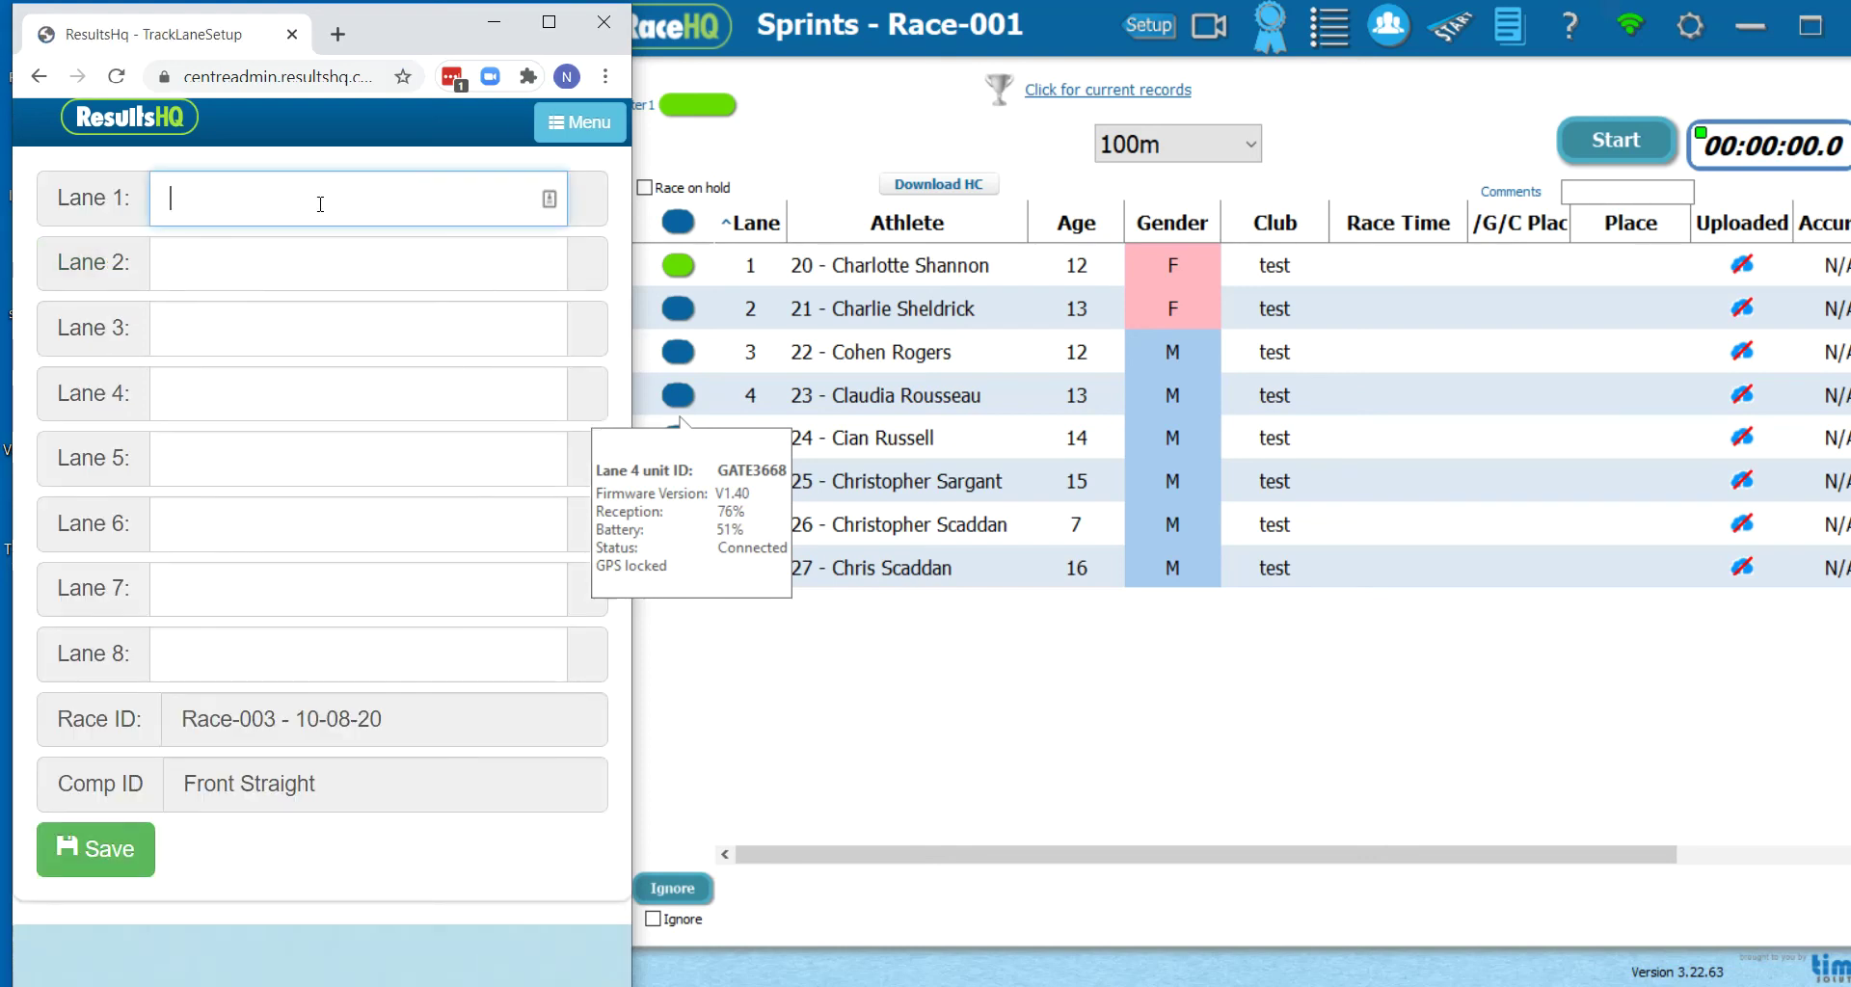
text(41)
key(Tab)
text(42)
key(Tab)
text(43)
key(Tab)
text(44)
key(Tab)
text(45)
key(Tab)
text(46)
key(Tab)
text(47)
key(Tab)
text(48)
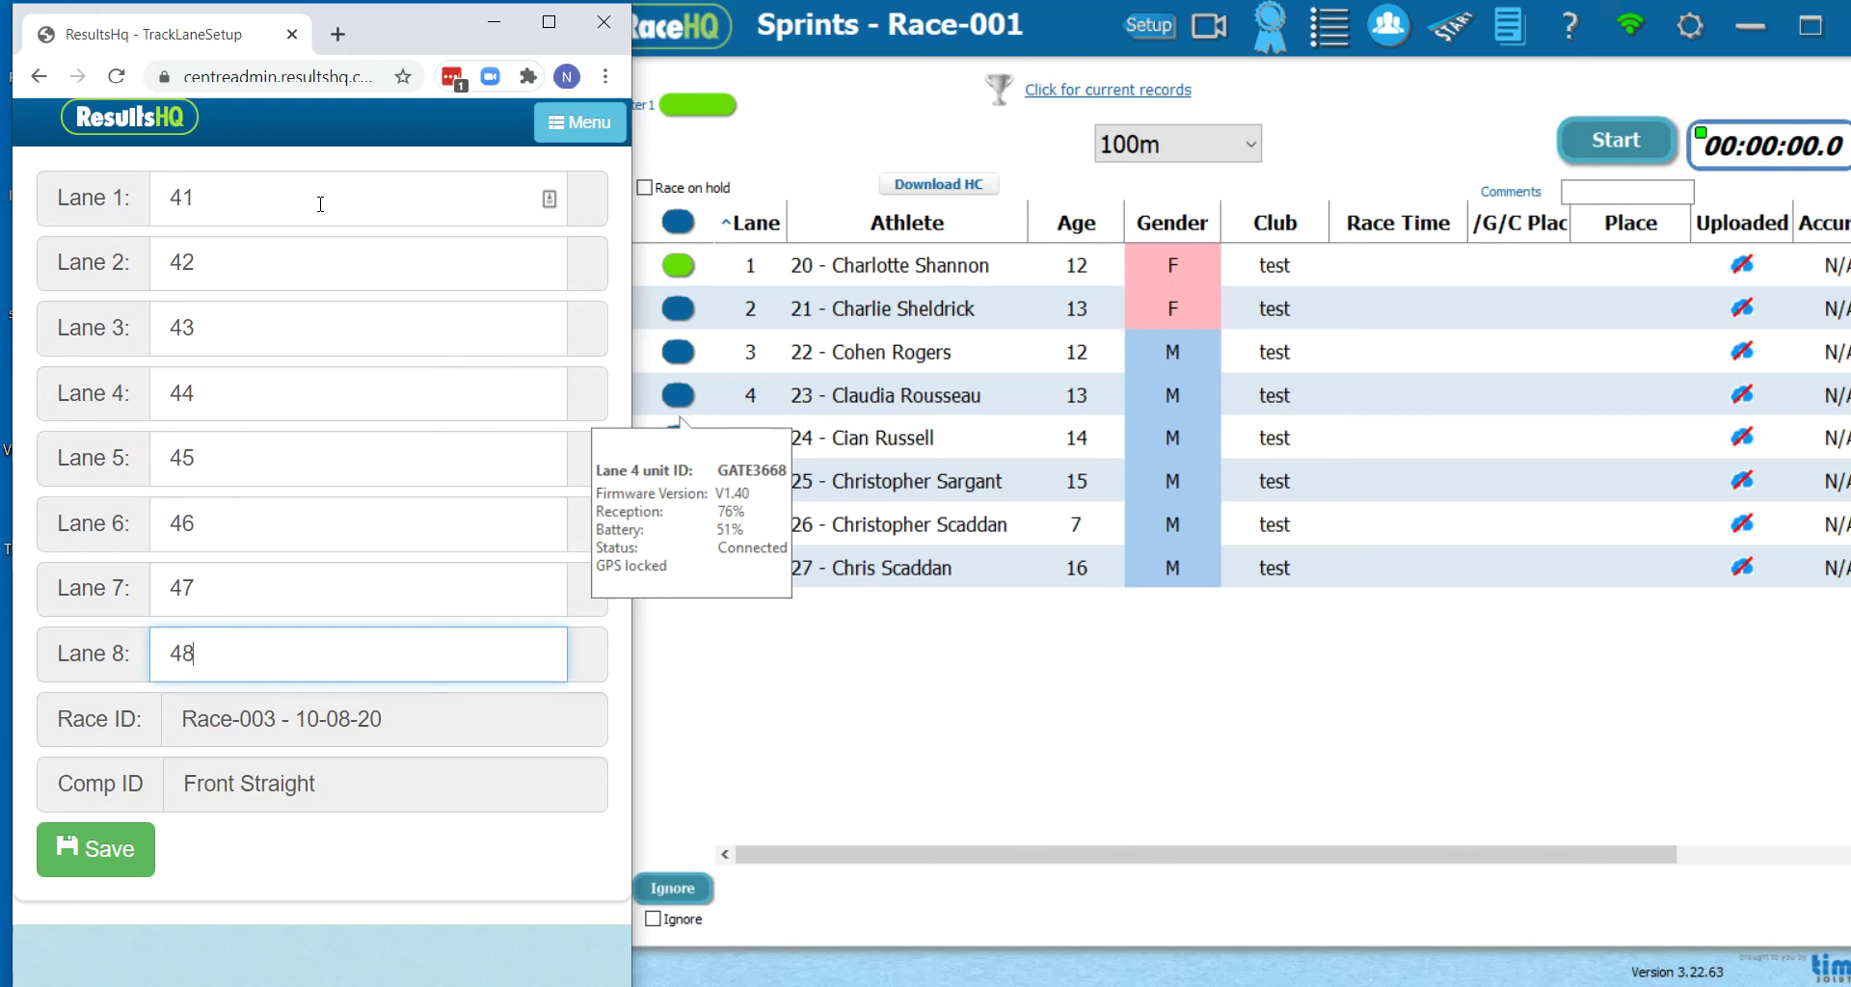
click(109, 865)
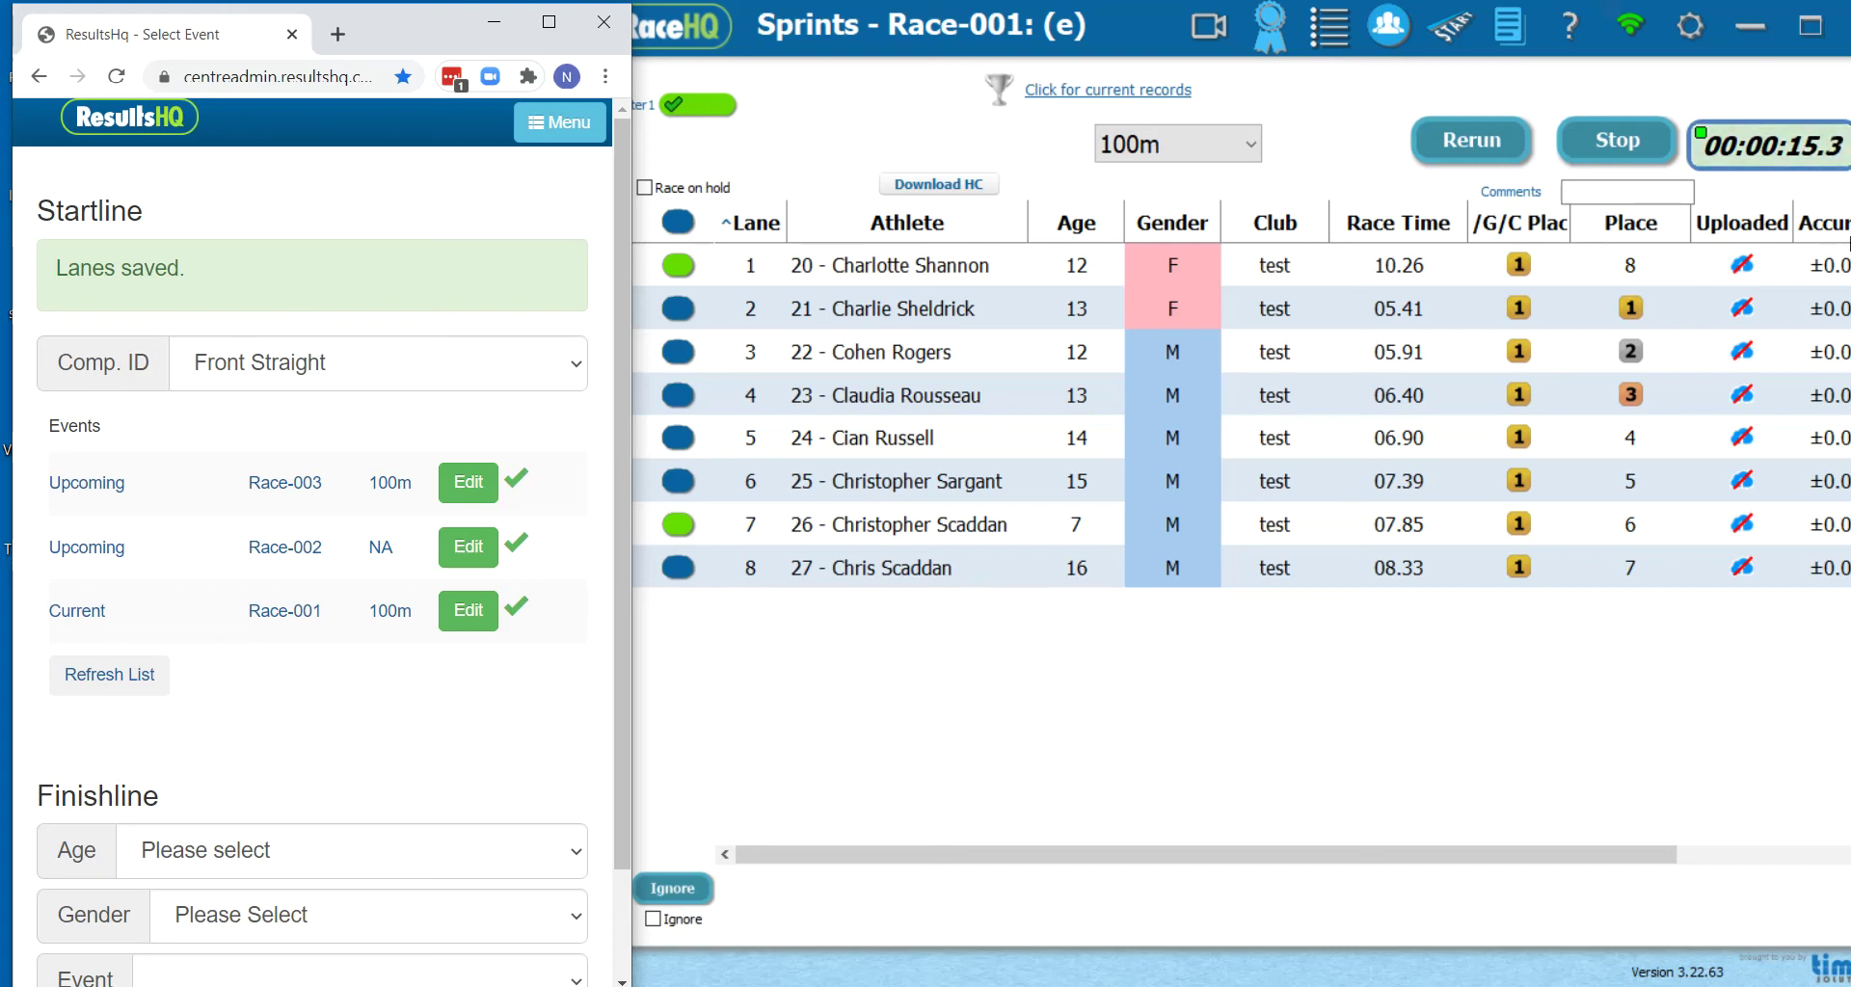
Stop the Race-001 timer, save its results, and return to the ResultsHQ page
click(1618, 140)
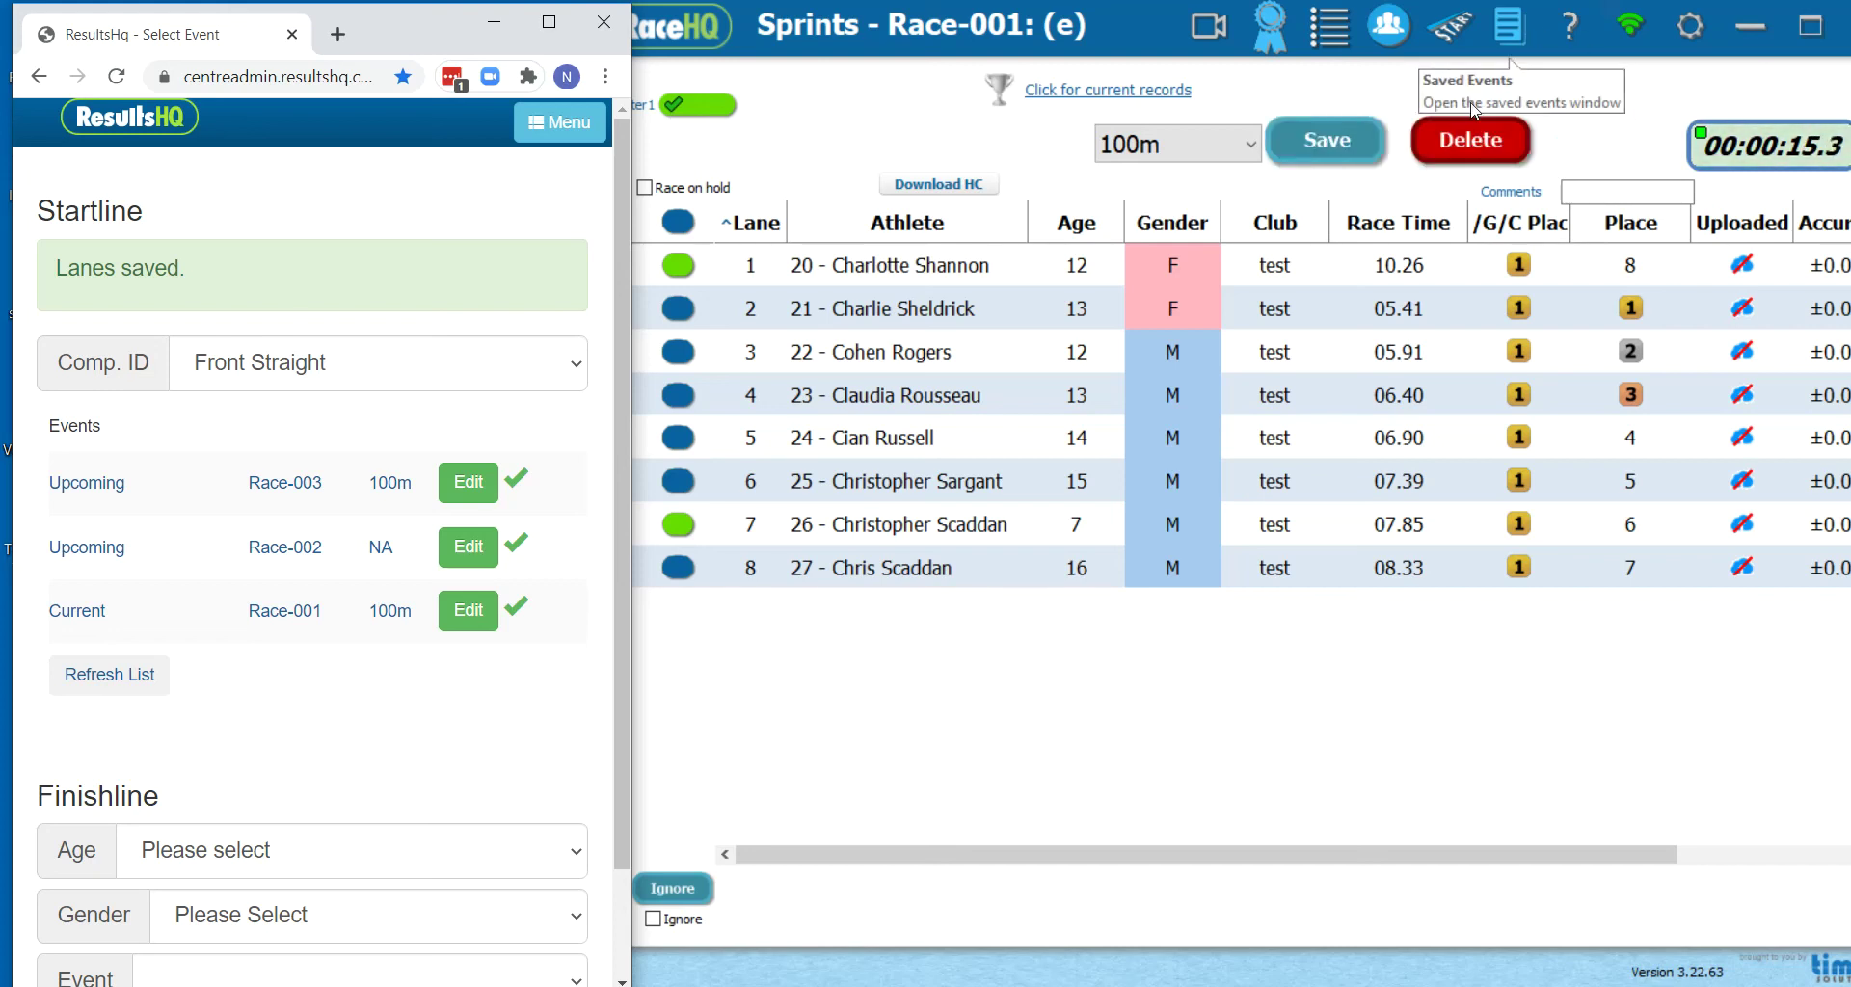
click(1311, 147)
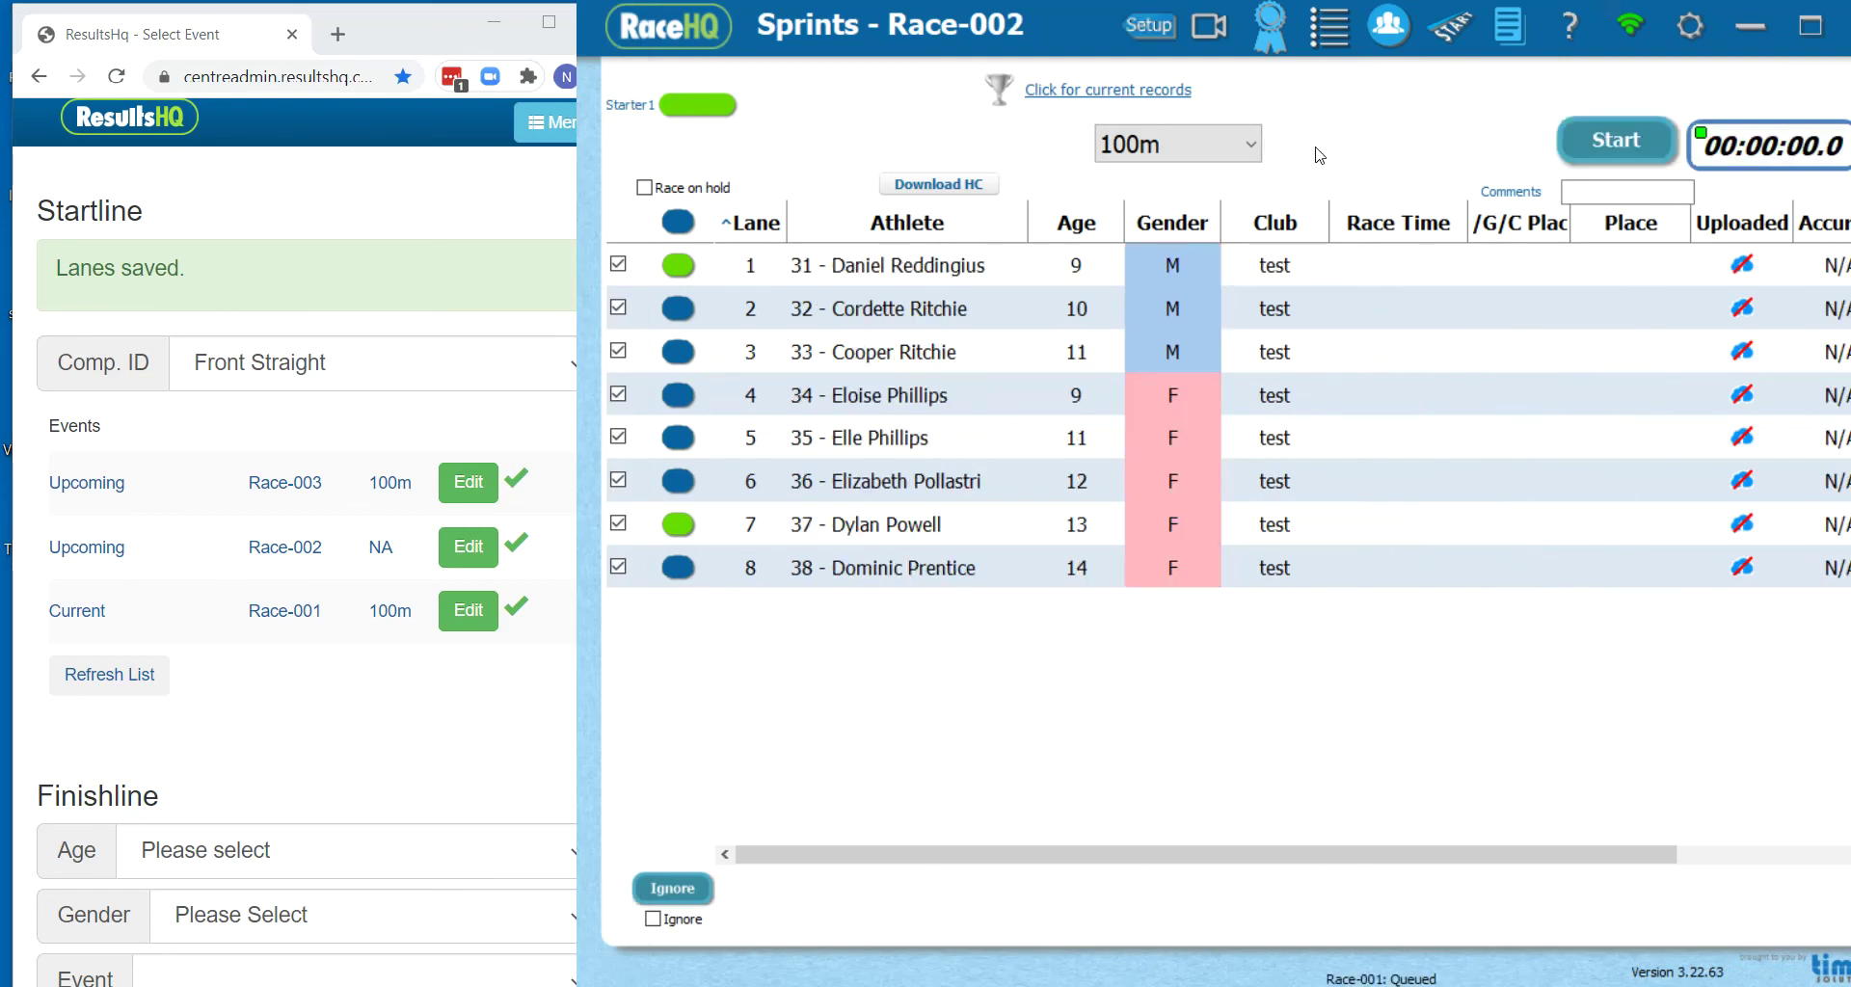
click(147, 712)
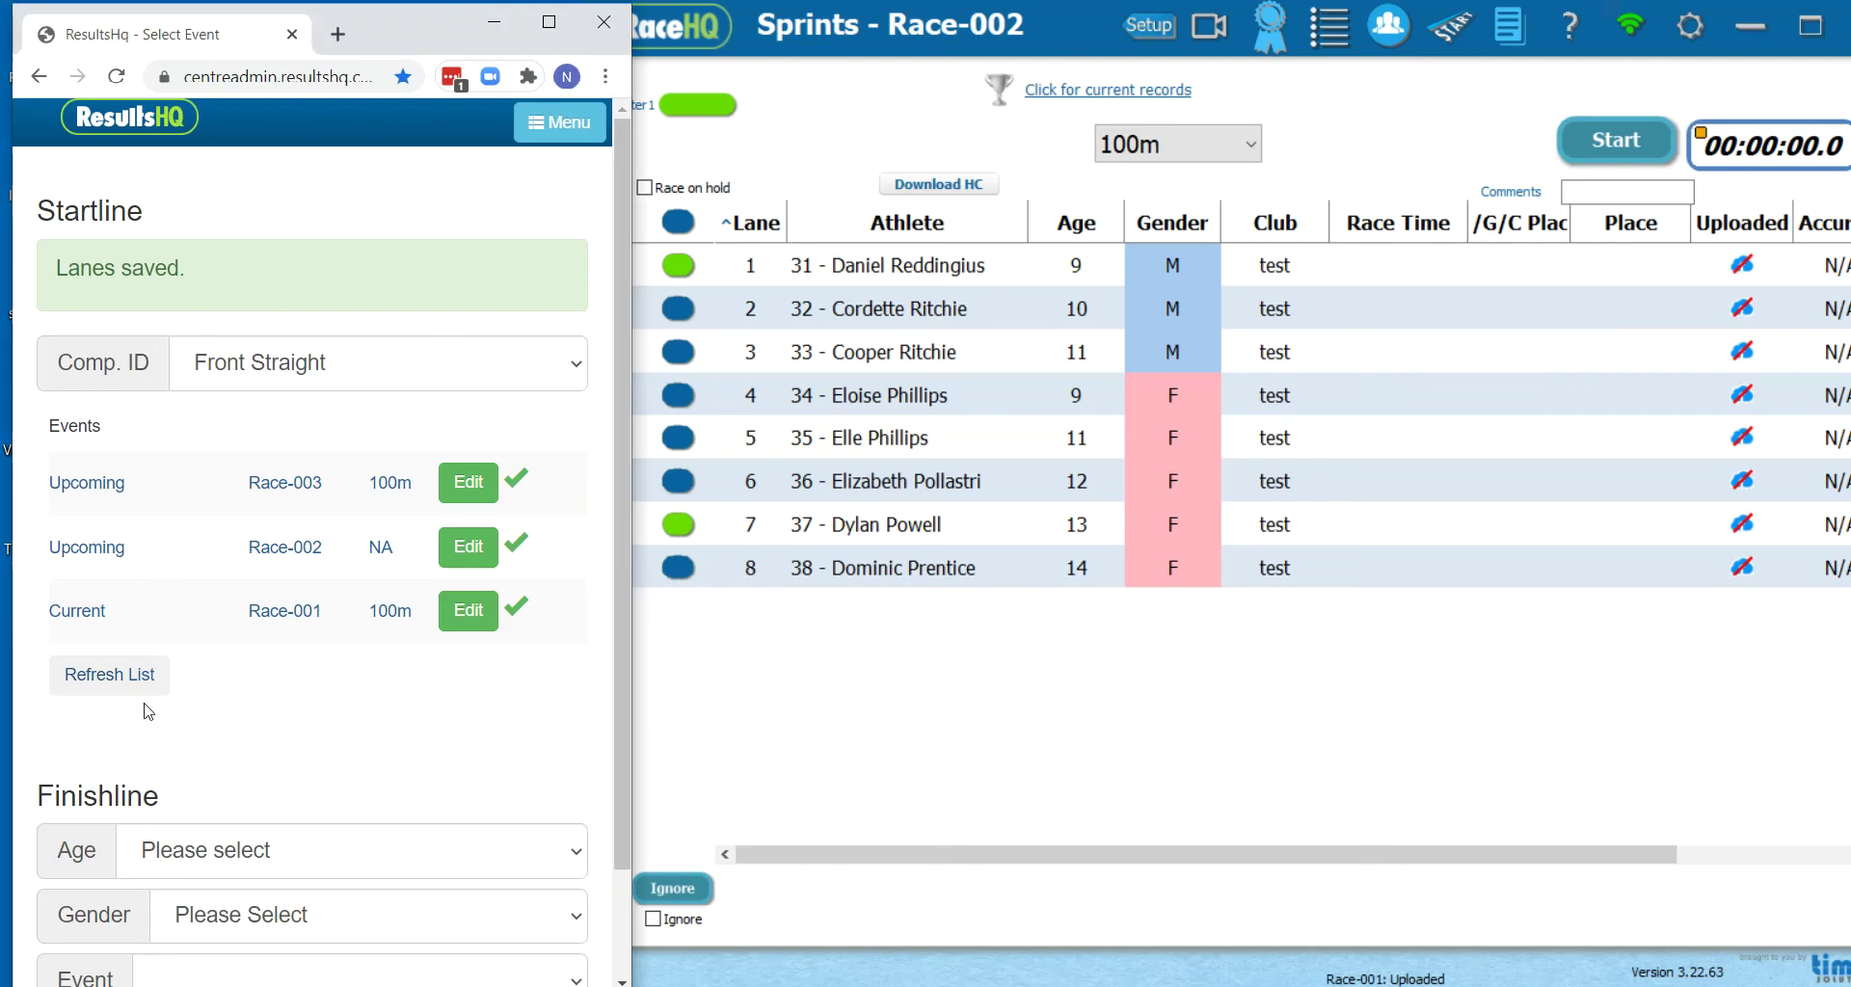
Refresh the ResultsHQ events, then save Race-002's finish times (24.55–27.61)
click(133, 677)
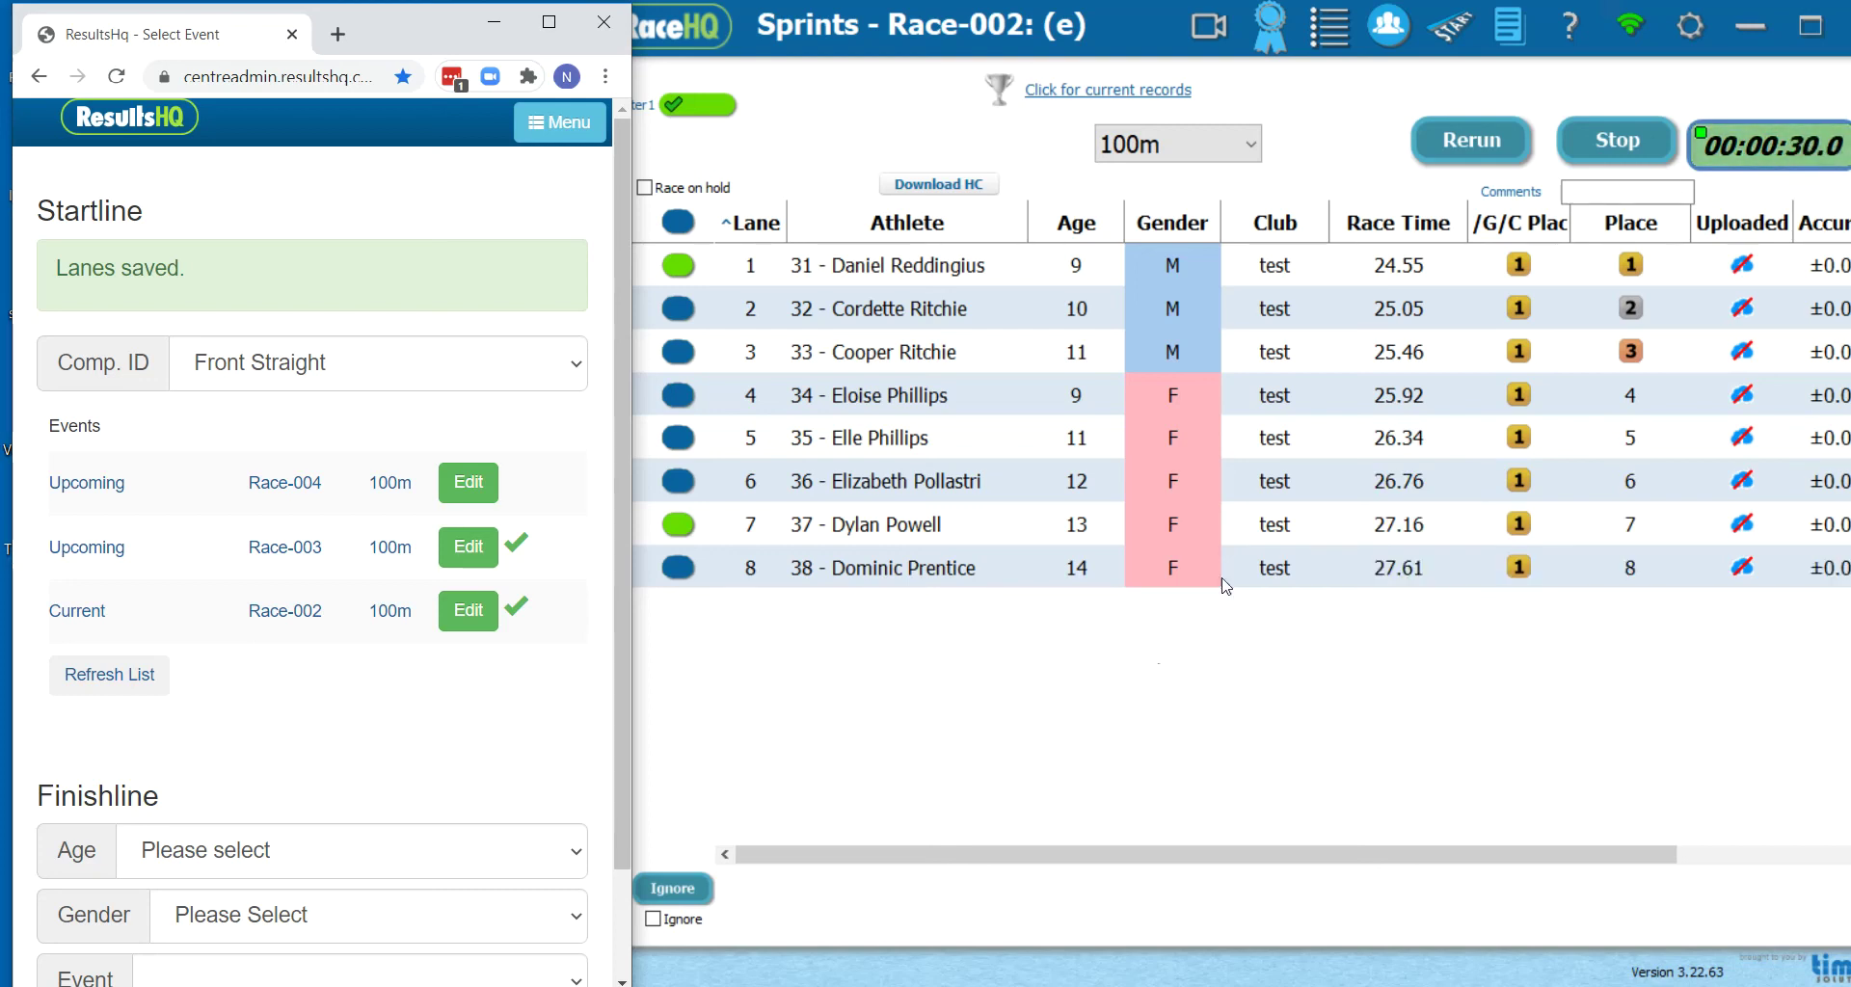
click(1340, 143)
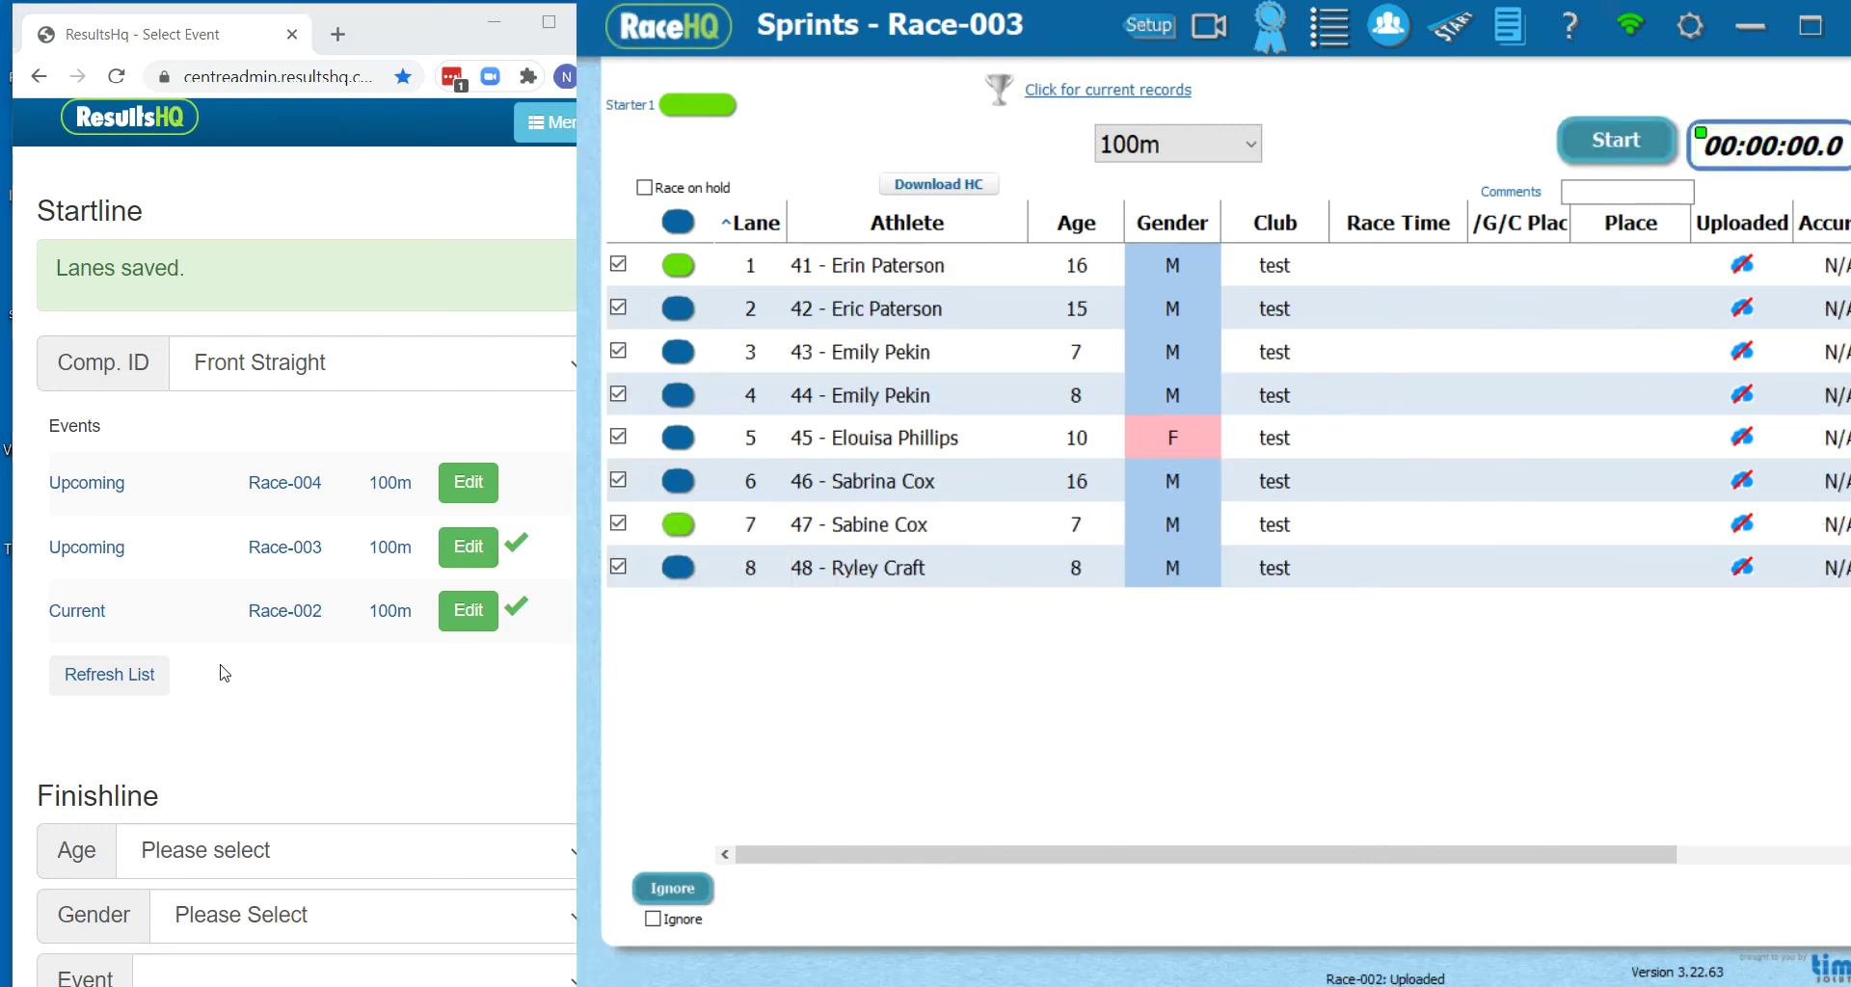
Refresh the ResultsHQ events list, then stop the Race-003 timer once all eight finish
click(140, 684)
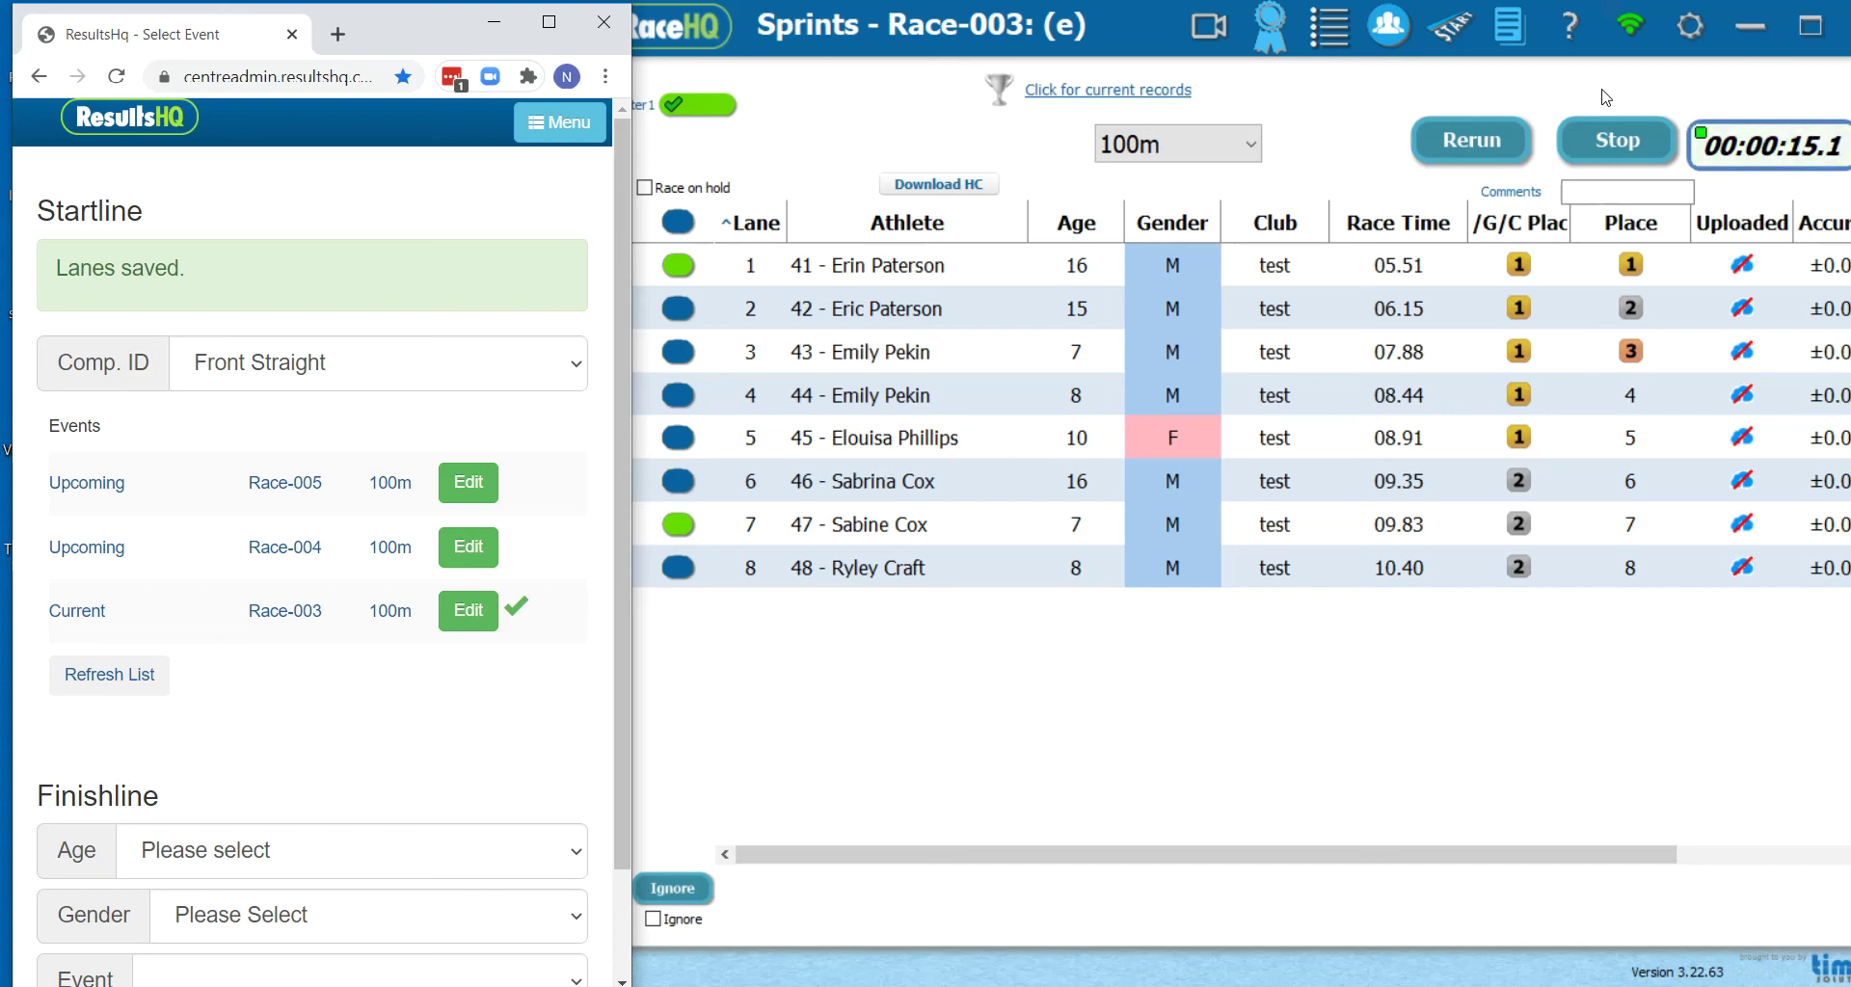
click(1608, 135)
Save the Race-003 results, refresh ResultsHQ events, and open Race-004's lane setup
click(1351, 135)
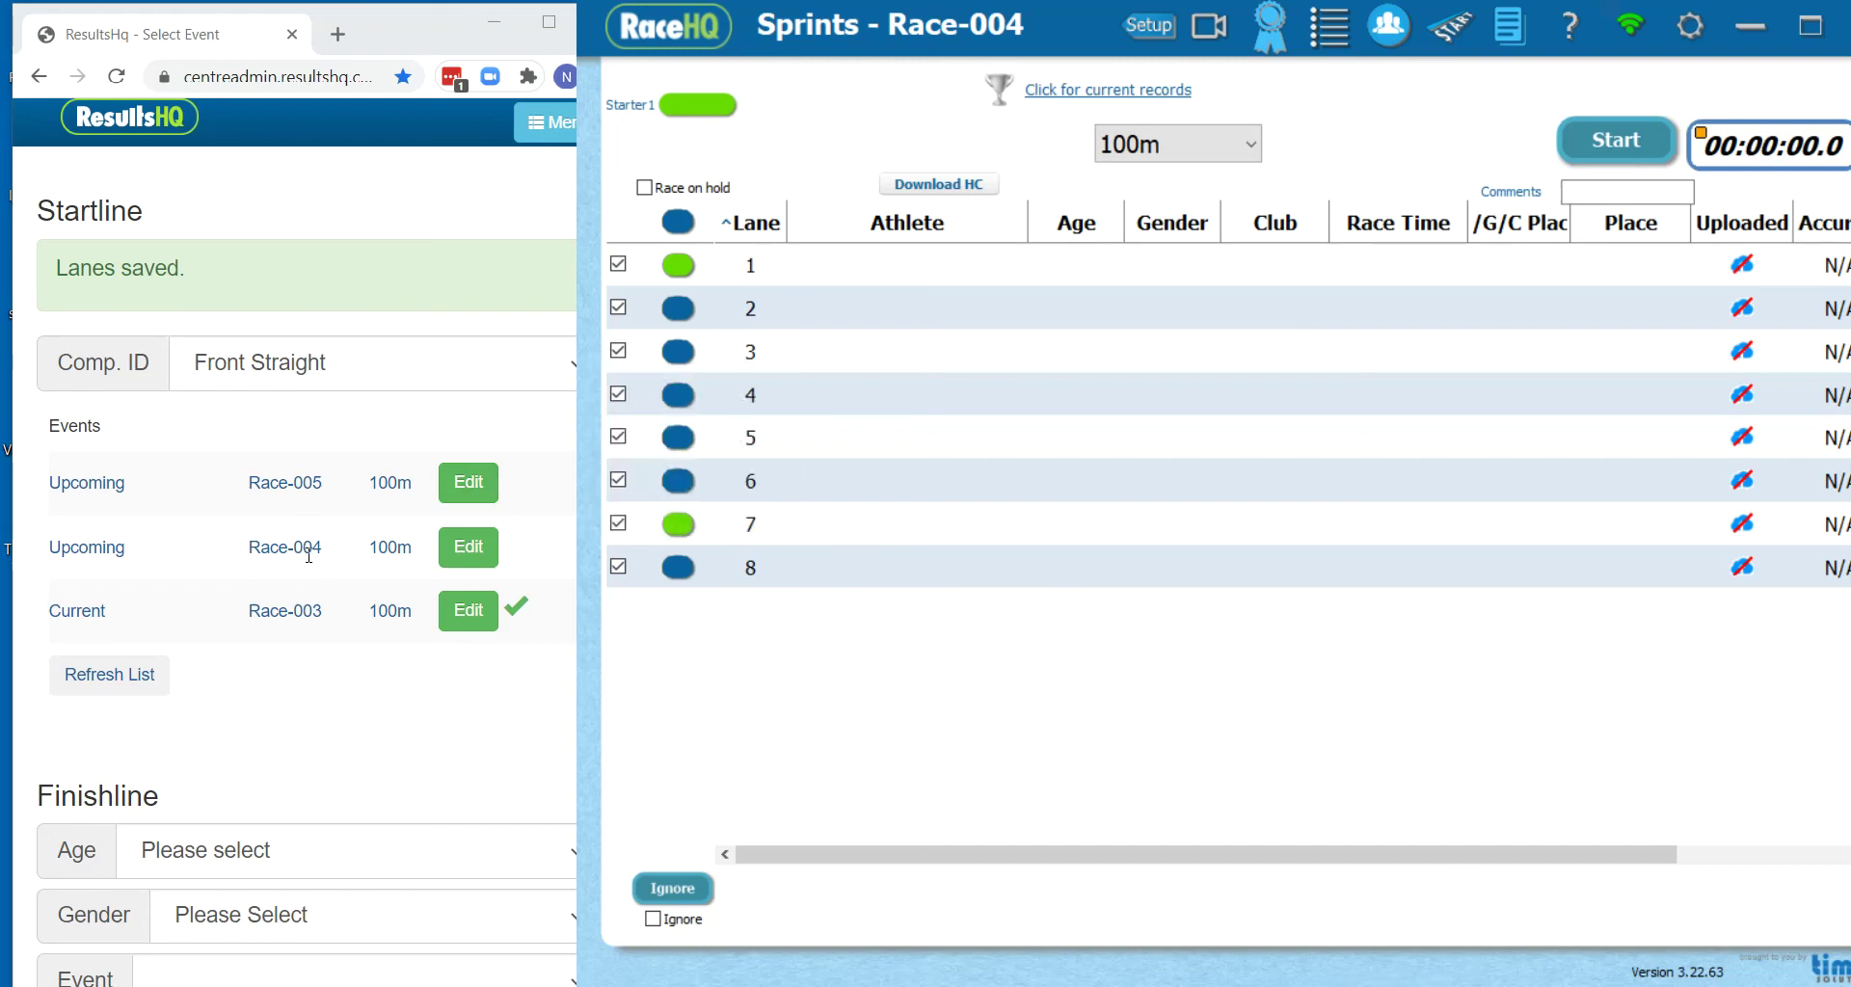
click(129, 687)
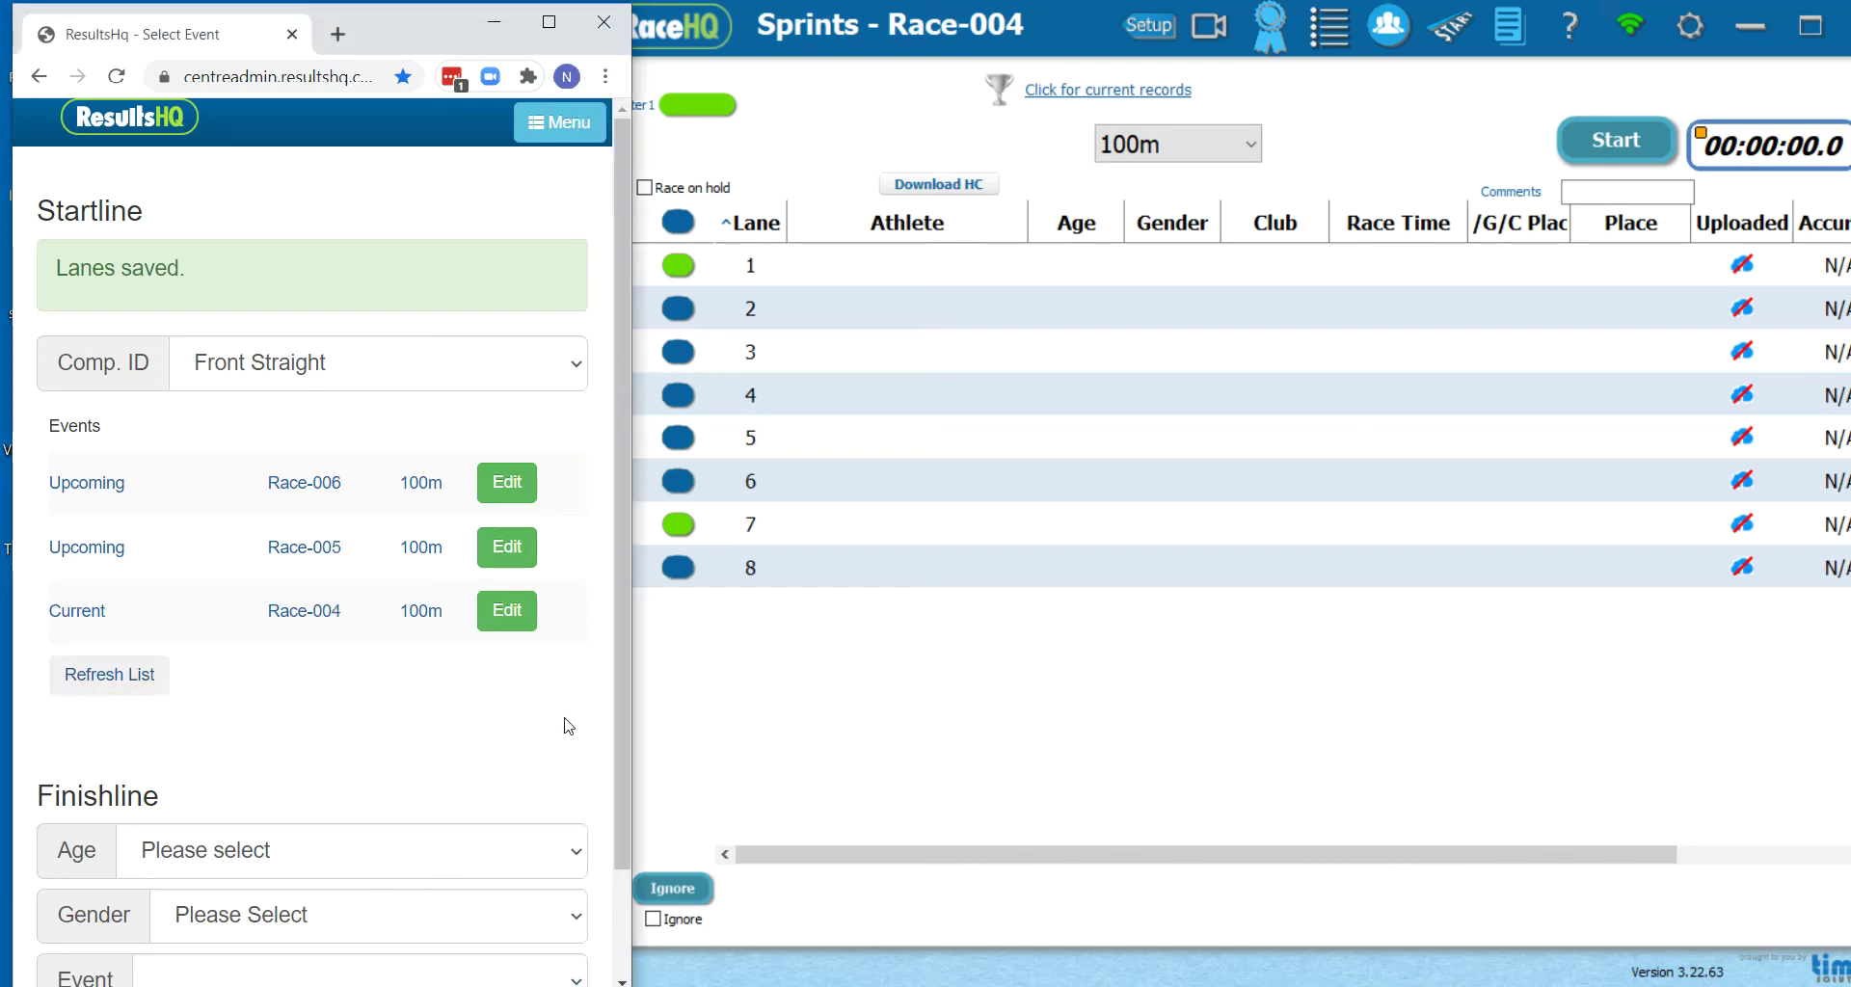
click(509, 618)
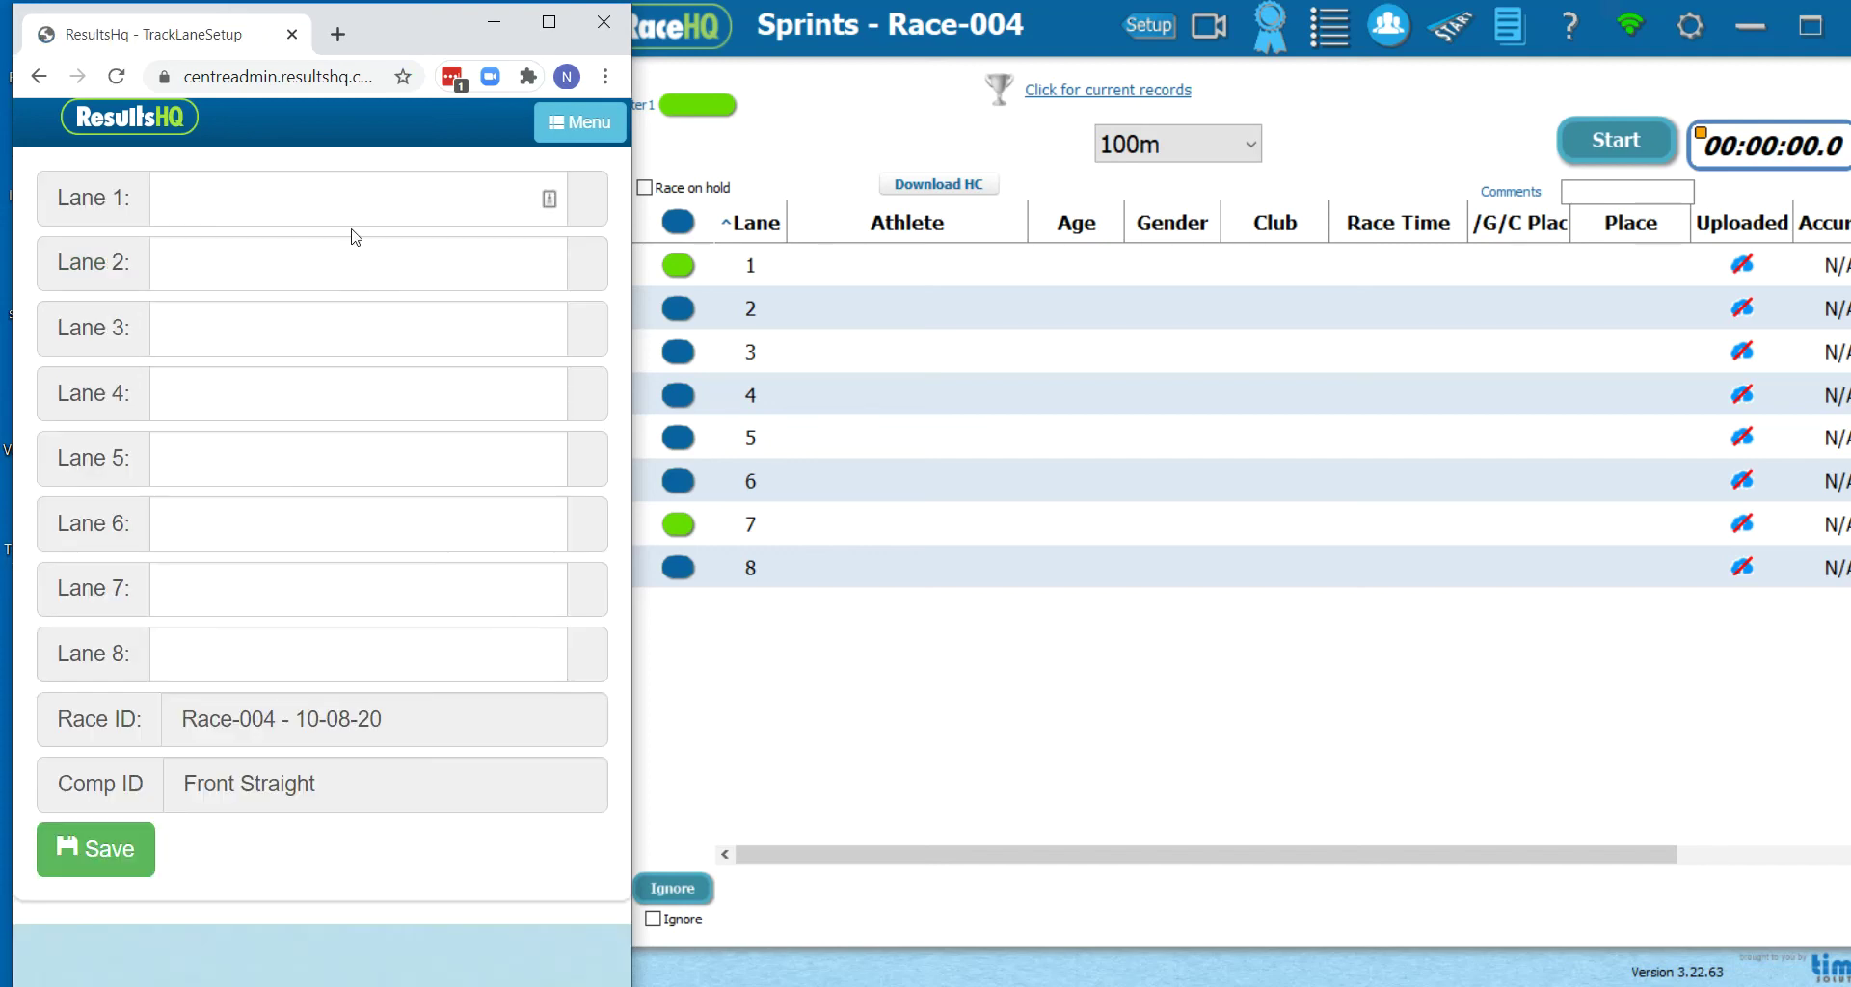
Enter athletes 1 through 8 into Race-004 lanes 1–8 and save the lane setup
click(345, 199)
text(1)
key(Tab)
text(2	3	4	5	6	7)
key(Tab)
text(8)
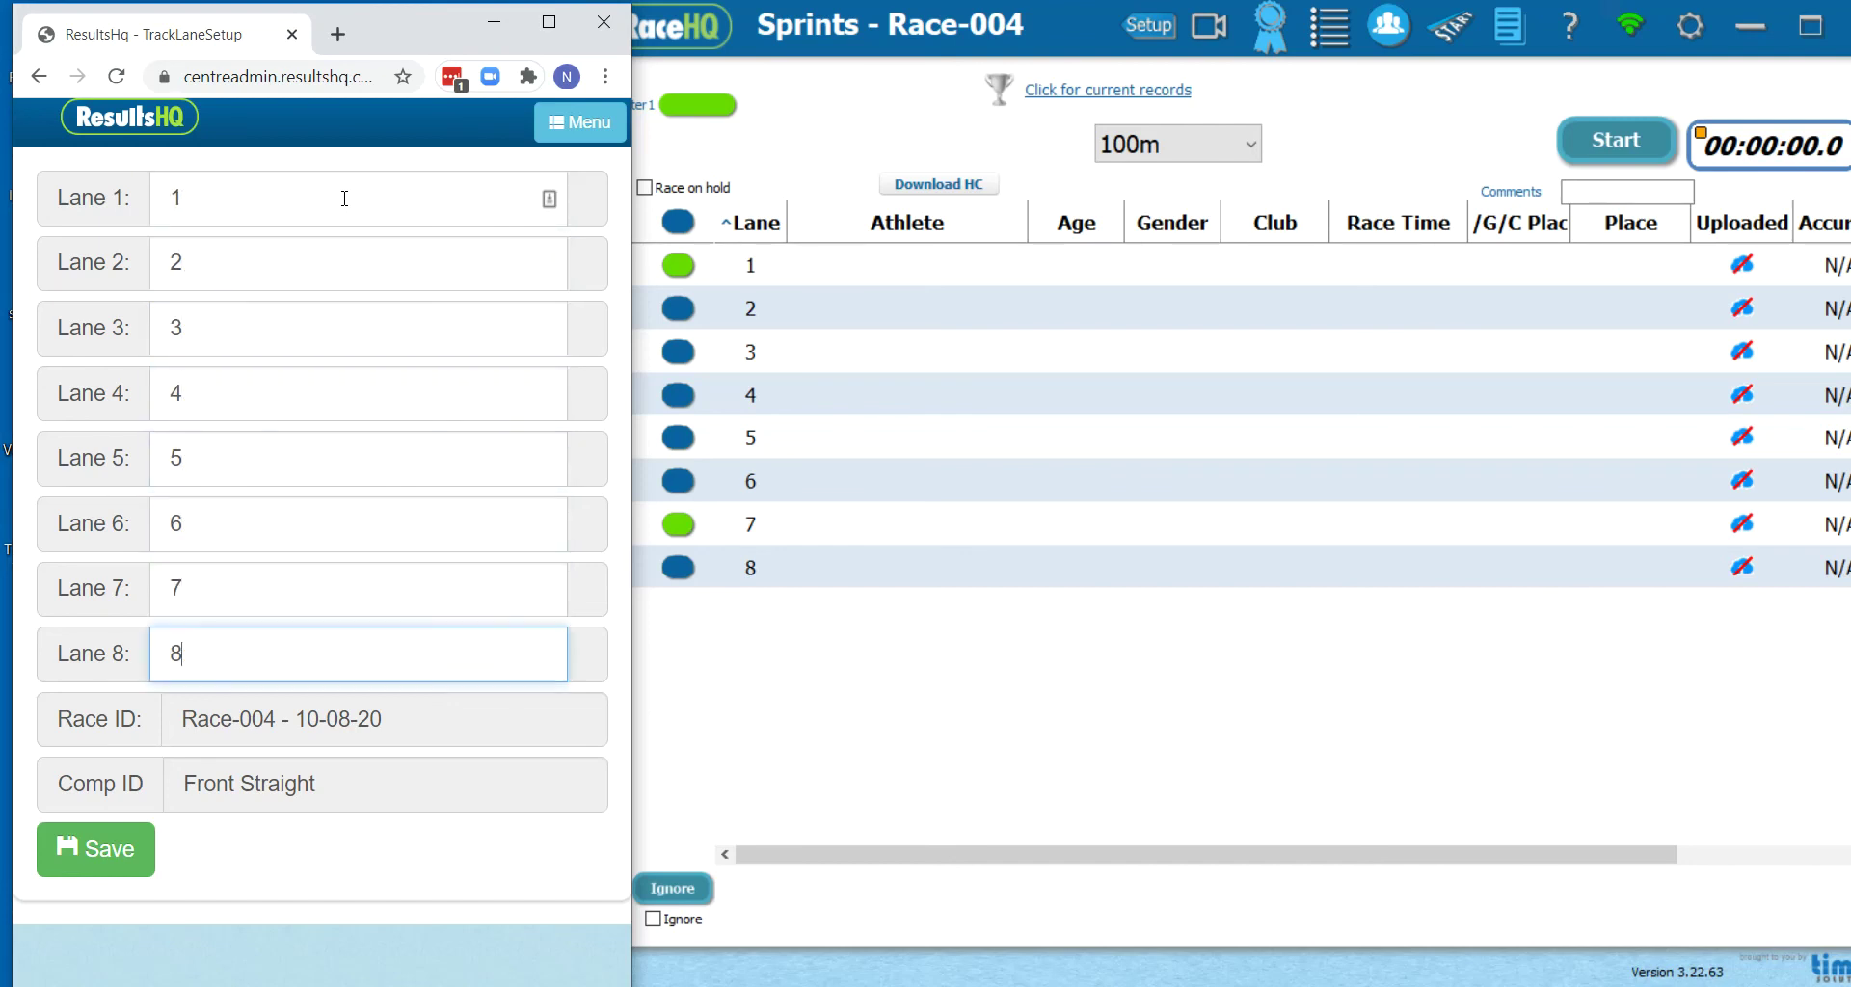
click(102, 852)
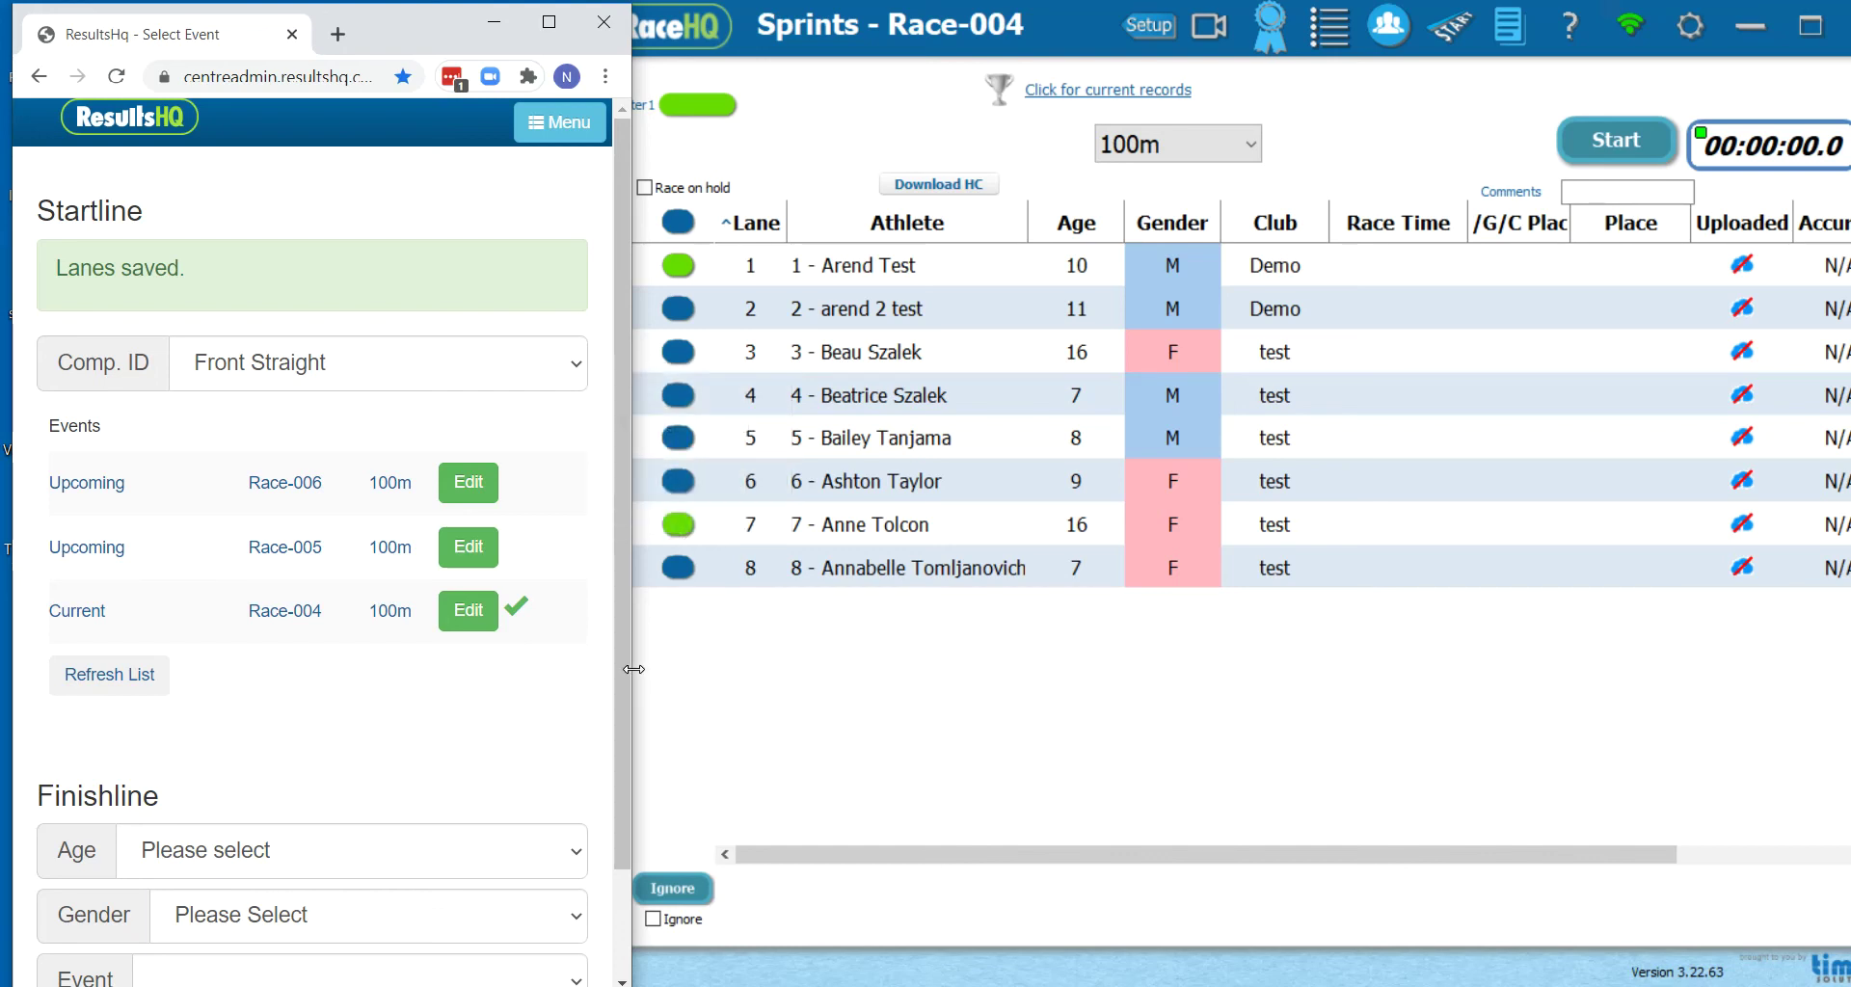
Narrow the browser window, bring RaceHQ's race window forward, and dismiss the calendar reminder
drag(633, 669, 616, 669)
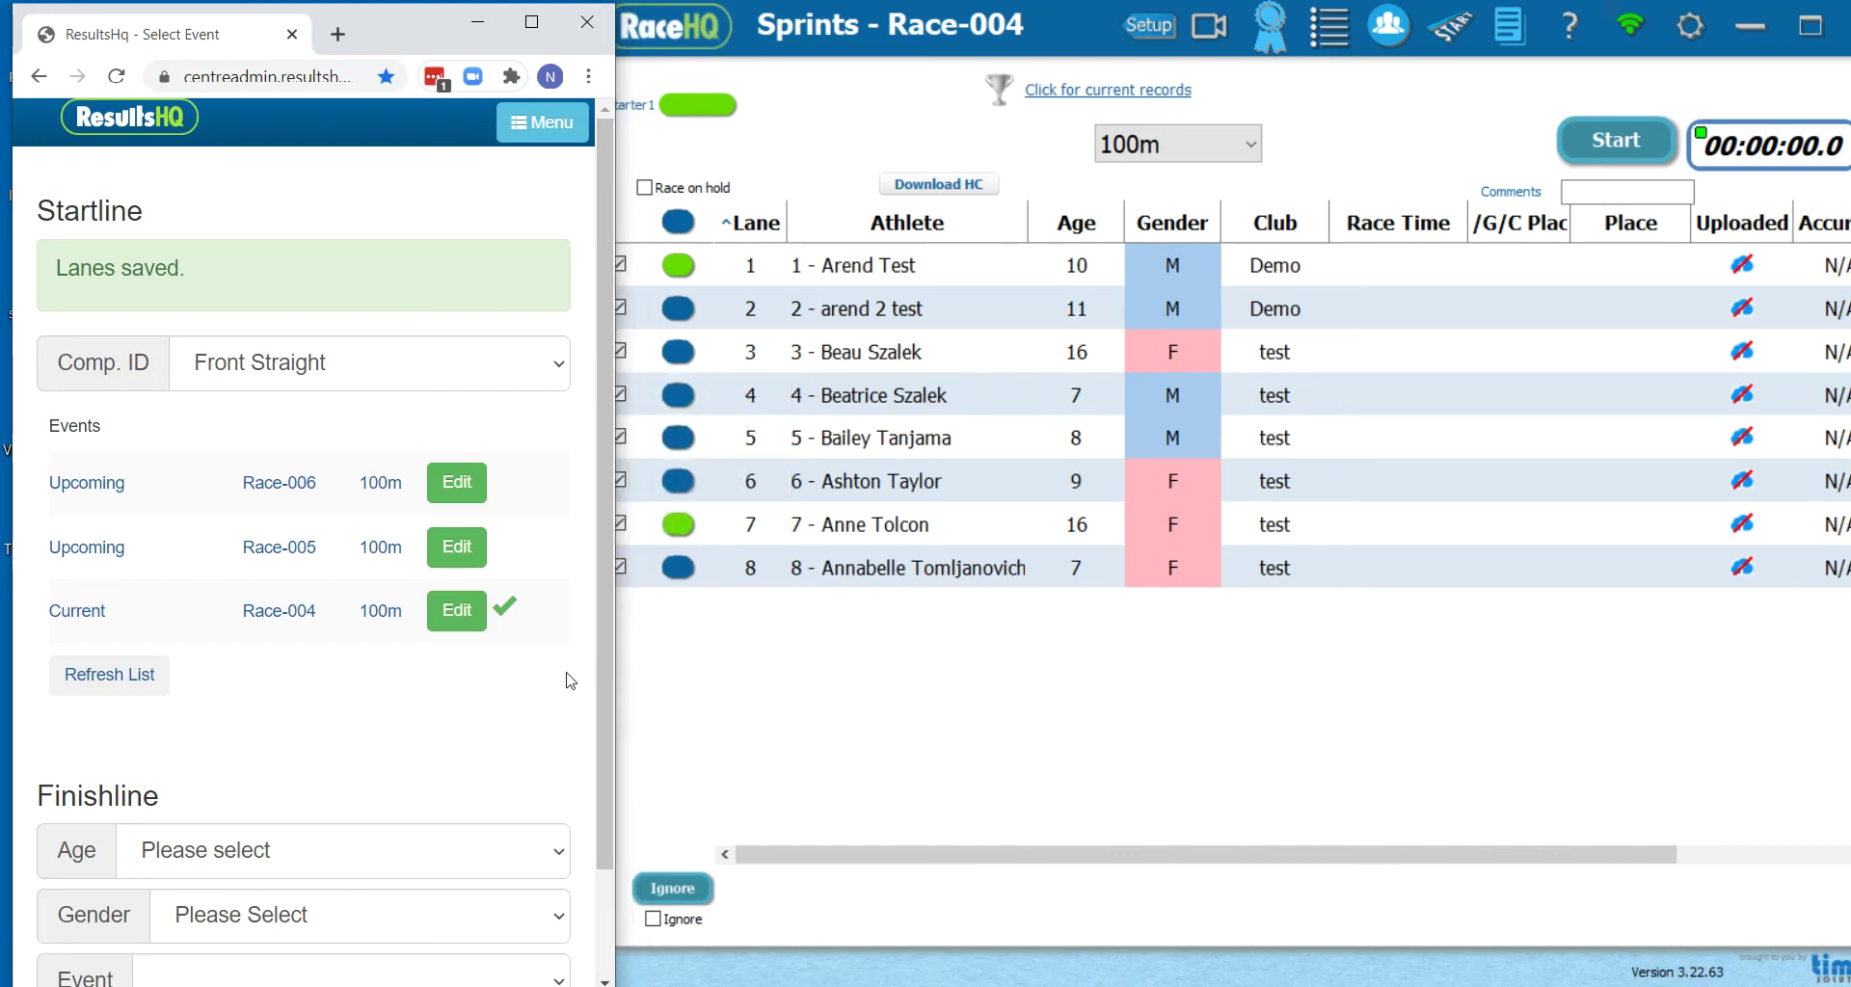
click(907, 696)
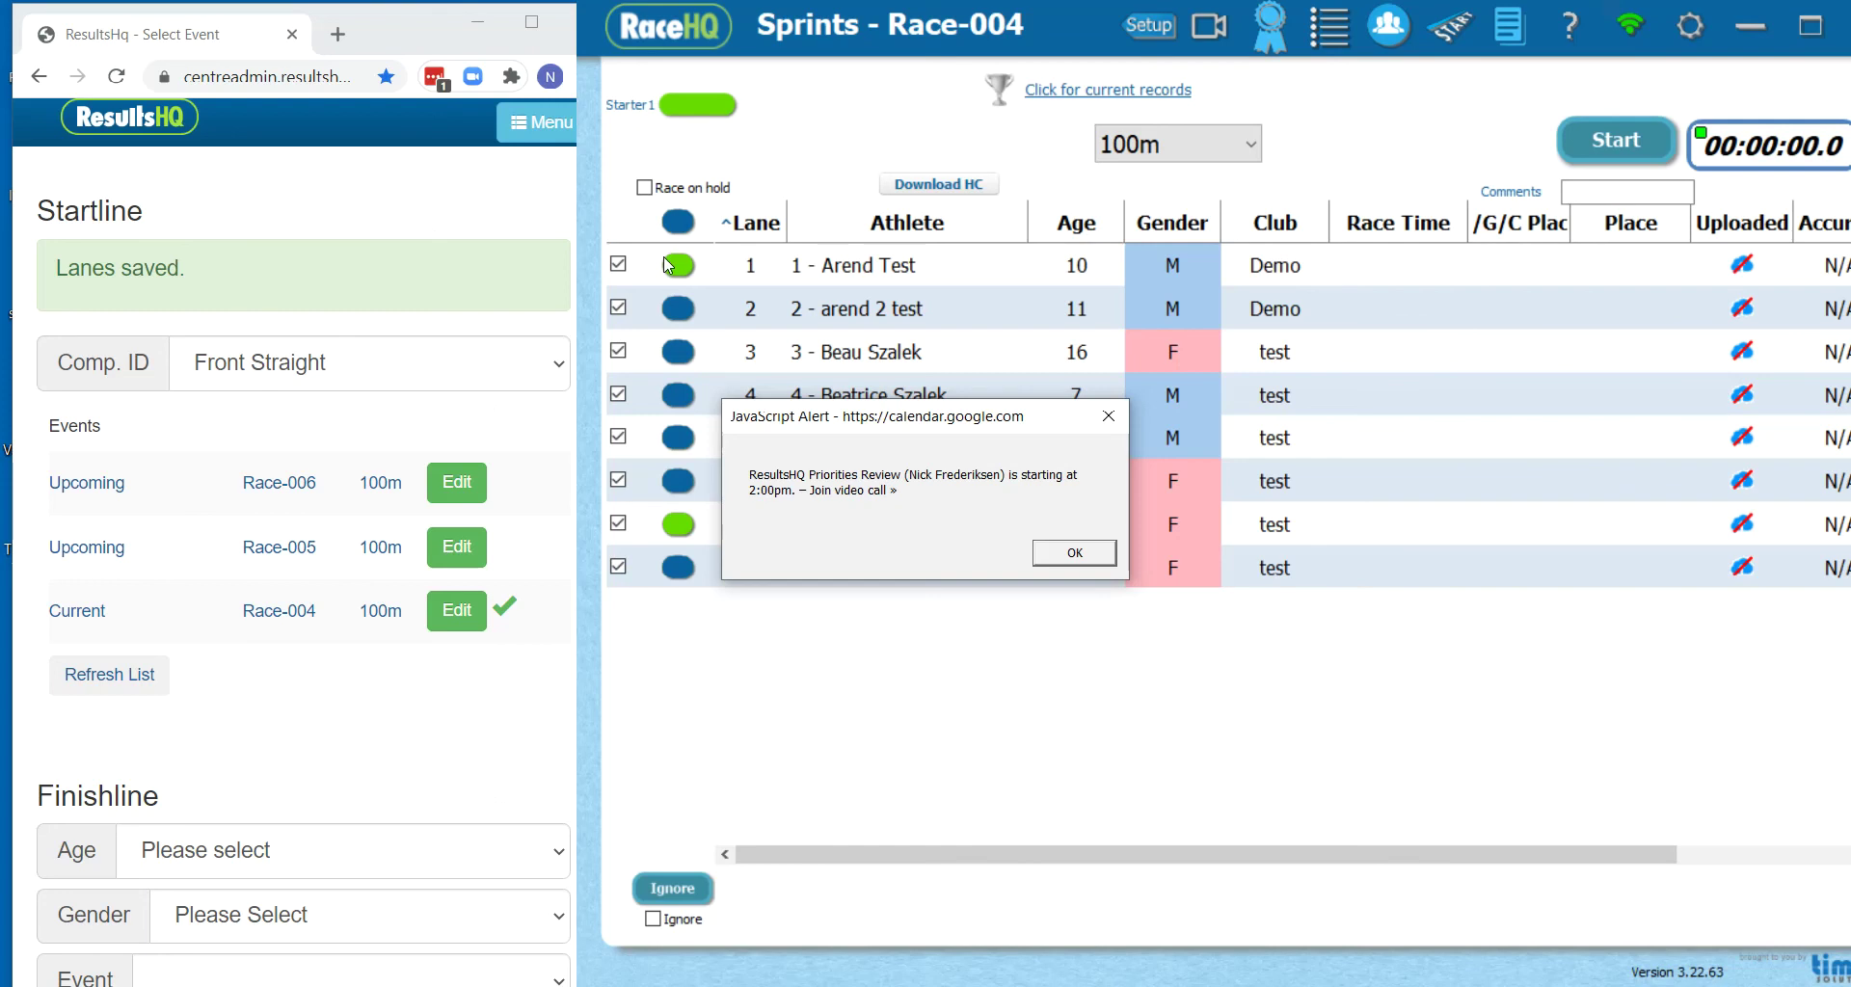
click(1109, 417)
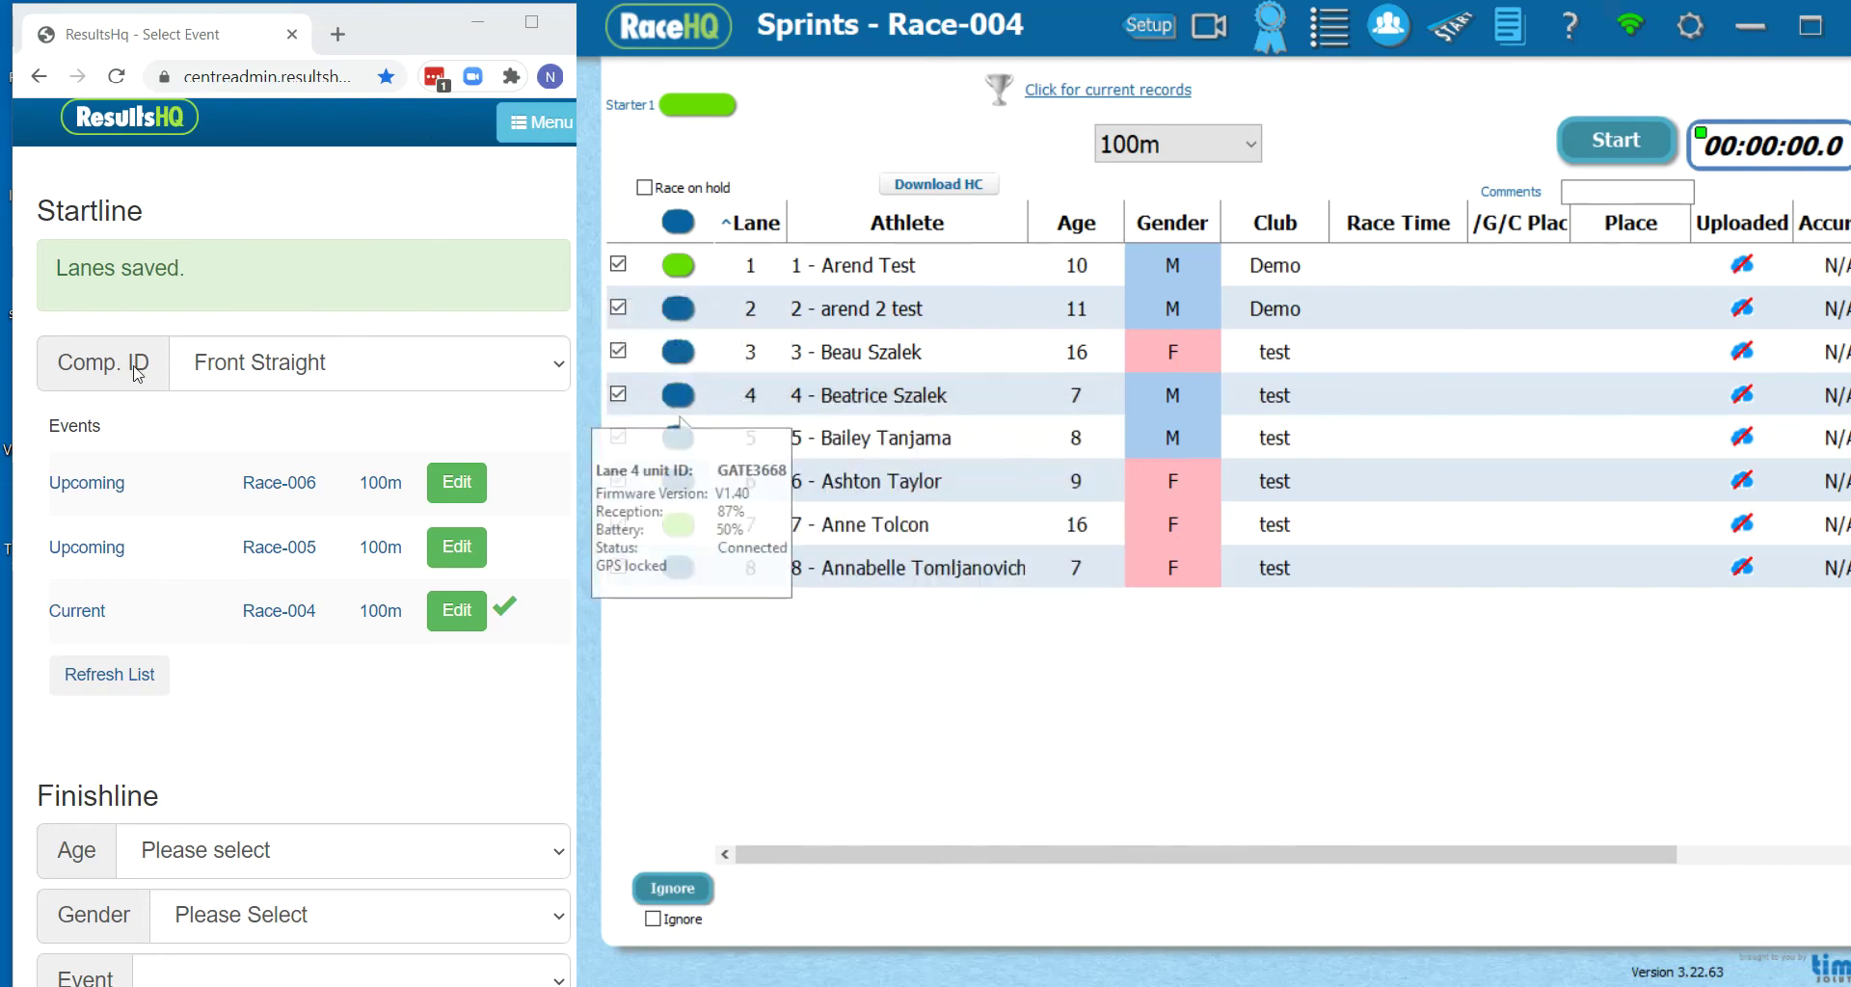